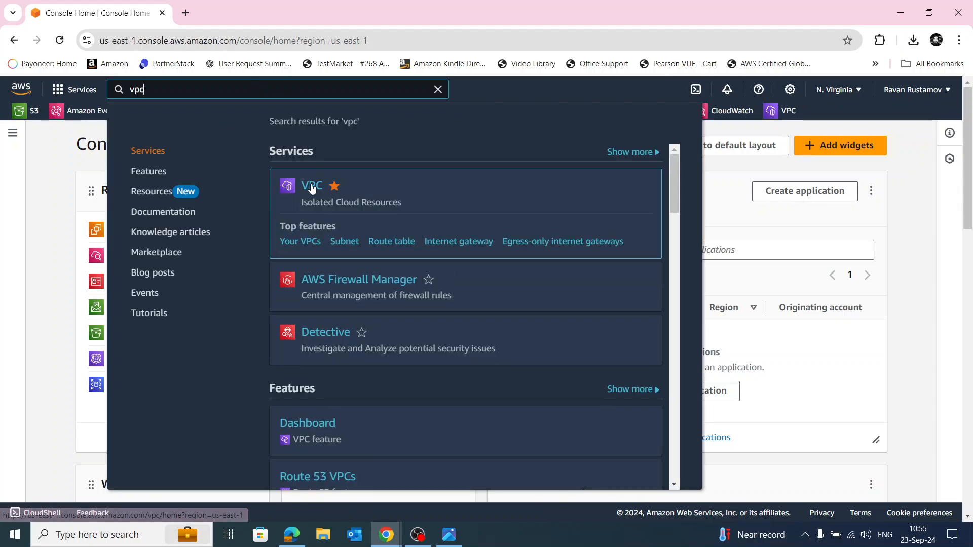
Go to the VPC service and start creating a VPC with the VPC only option.
{"action": "left_click", "coordinate": [315, 185]}
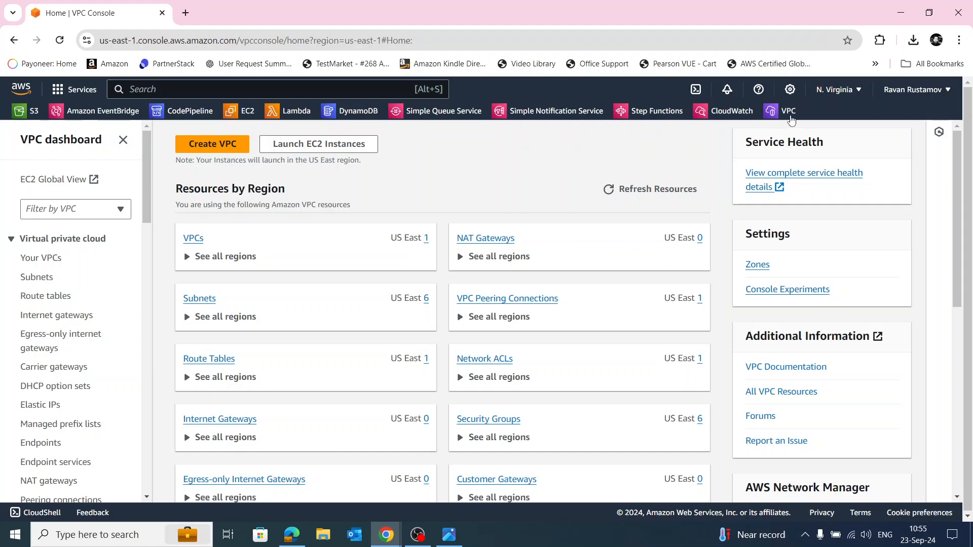
{"action": "left_click", "coordinate": [213, 144]}
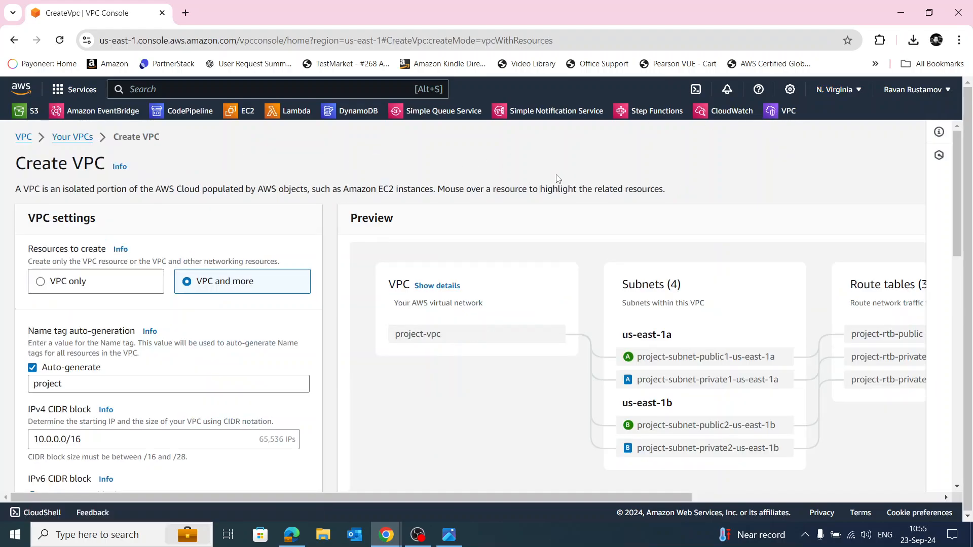
{"action": "left_click", "coordinate": [43, 287]}
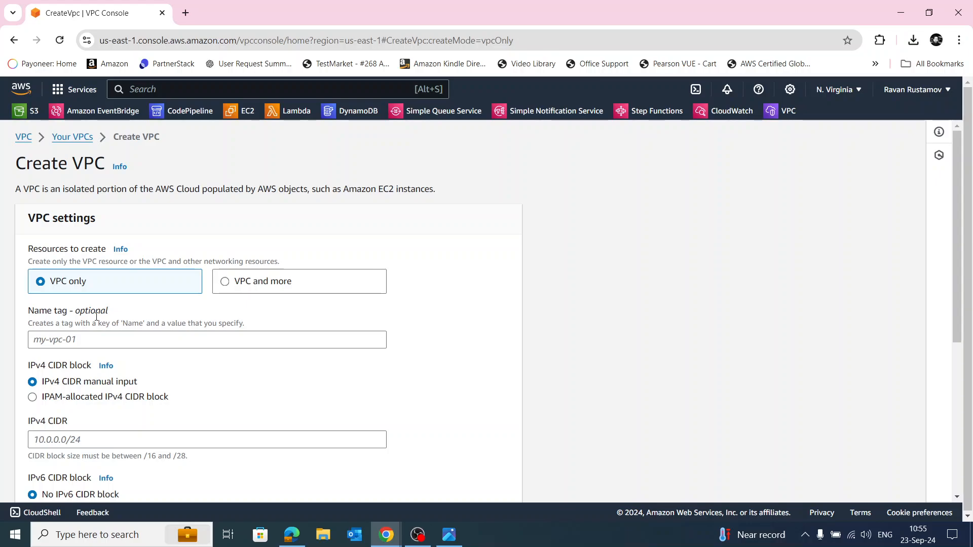
Name the VPC MyVPC, set its IPv4 CIDR to 10.0.0.0/16 and create it.
{"action": "left_click", "coordinate": [83, 342]}
{"action": "type", "text": "M"}
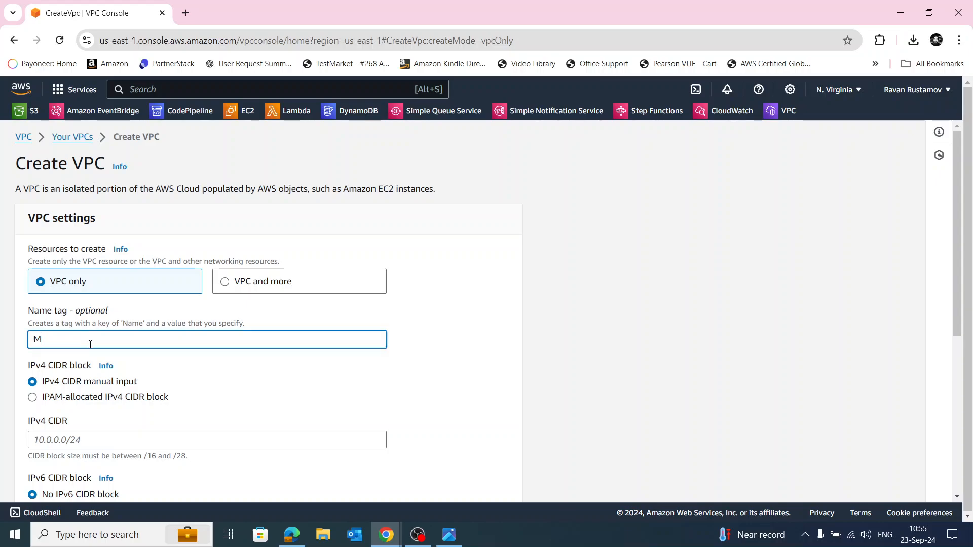
{"action": "type", "text": "yVPC"}
{"action": "left_click", "coordinate": [57, 440]}
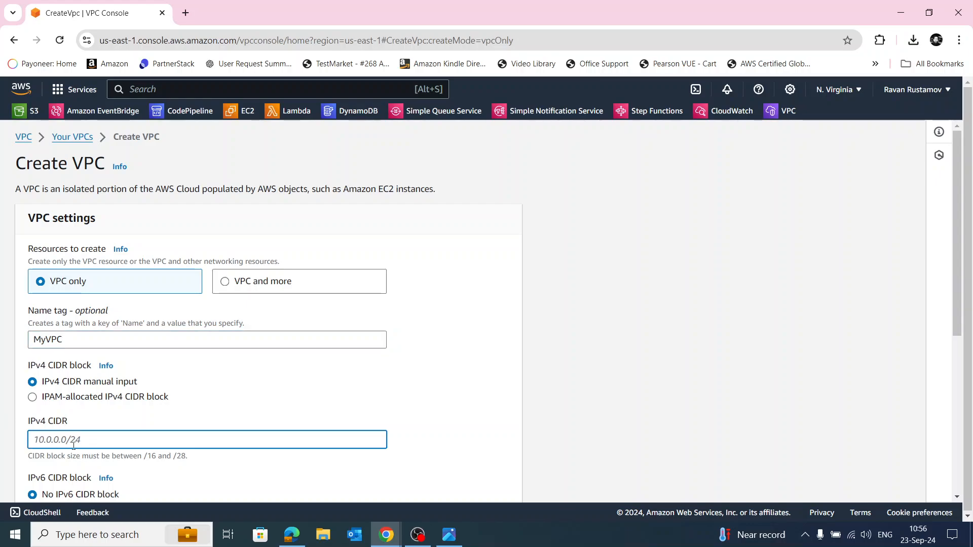
{"action": "type", "text": "10.0.0.0/16"}
{"action": "left_click", "coordinate": [481, 416]}
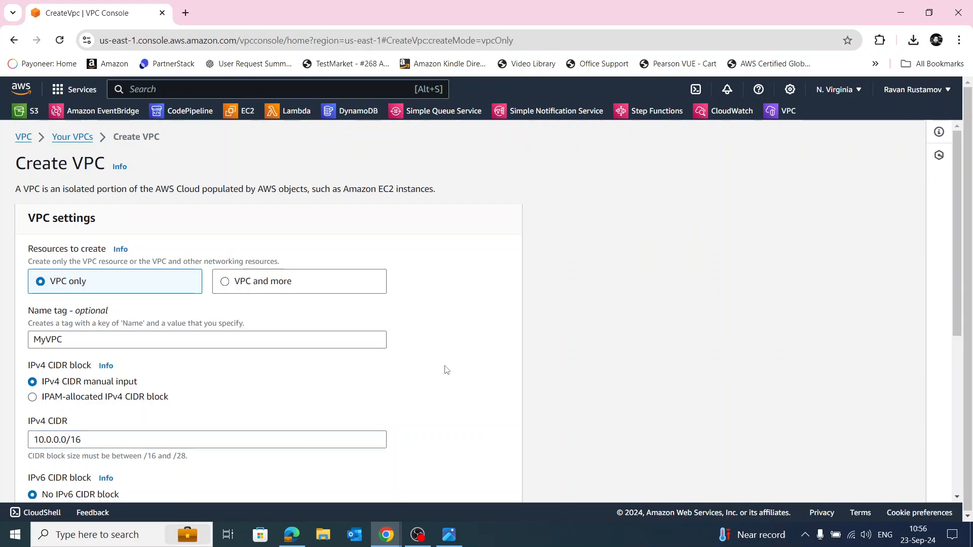
{"action": "scroll", "coordinate": [457, 375], "scroll_direction": "down", "scroll_amount": 3}
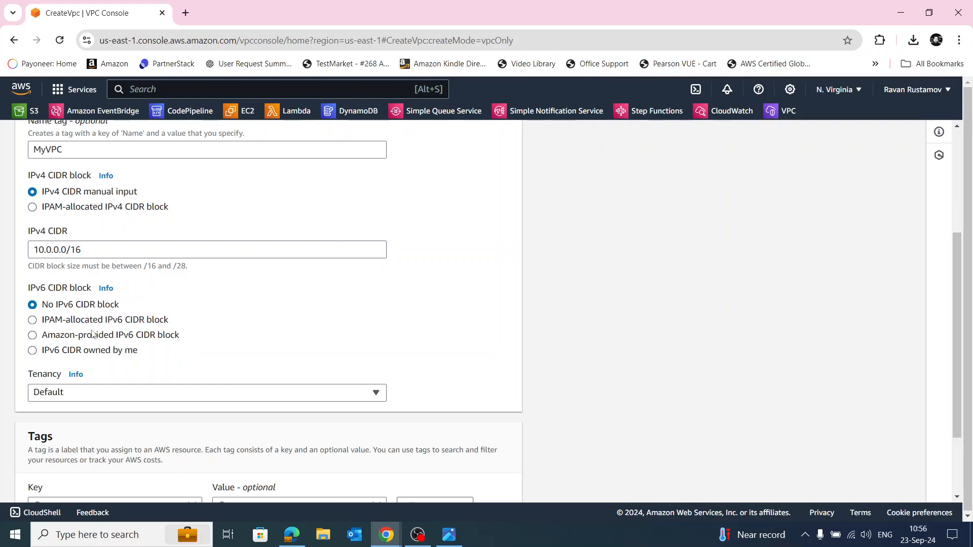
{"action": "scroll", "coordinate": [446, 355], "scroll_direction": "down", "scroll_amount": 2}
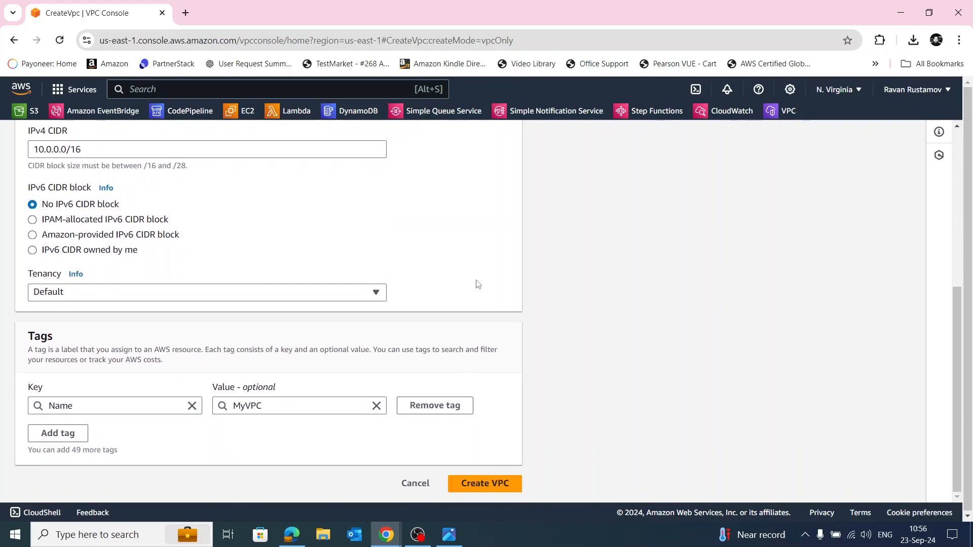
{"action": "left_click", "coordinate": [478, 488]}
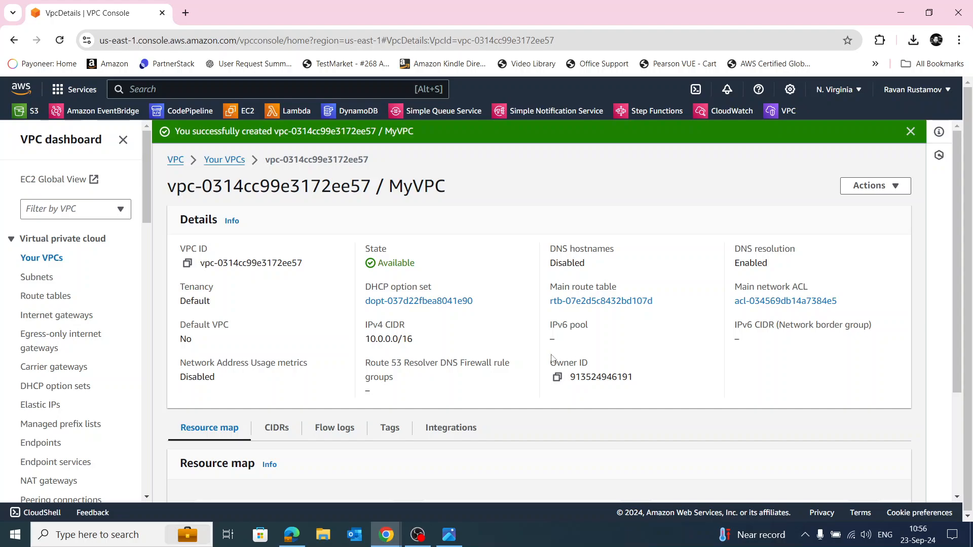
Start creating a new subnet and choose MyVPC as its VPC.
{"action": "left_click", "coordinate": [50, 280]}
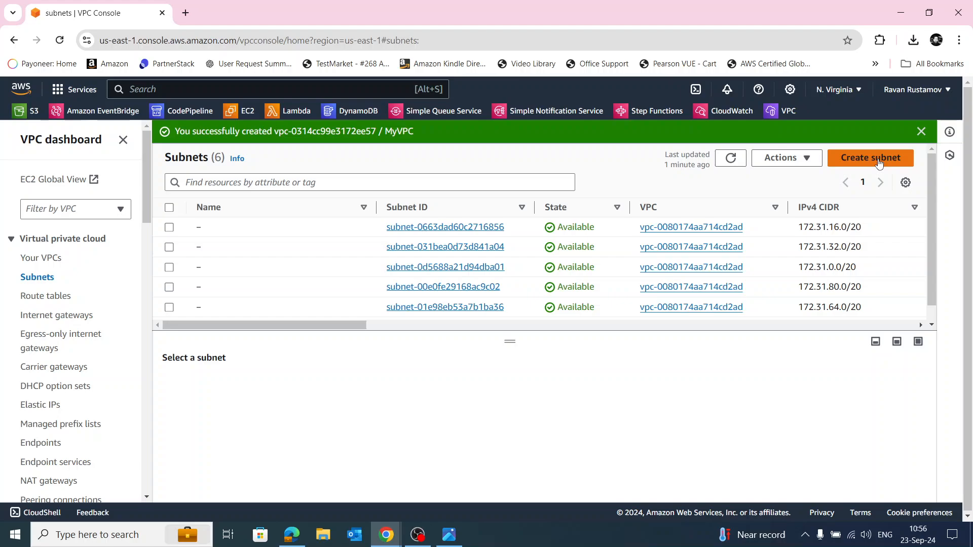
{"action": "left_click", "coordinate": [880, 163]}
{"action": "left_click", "coordinate": [233, 261]}
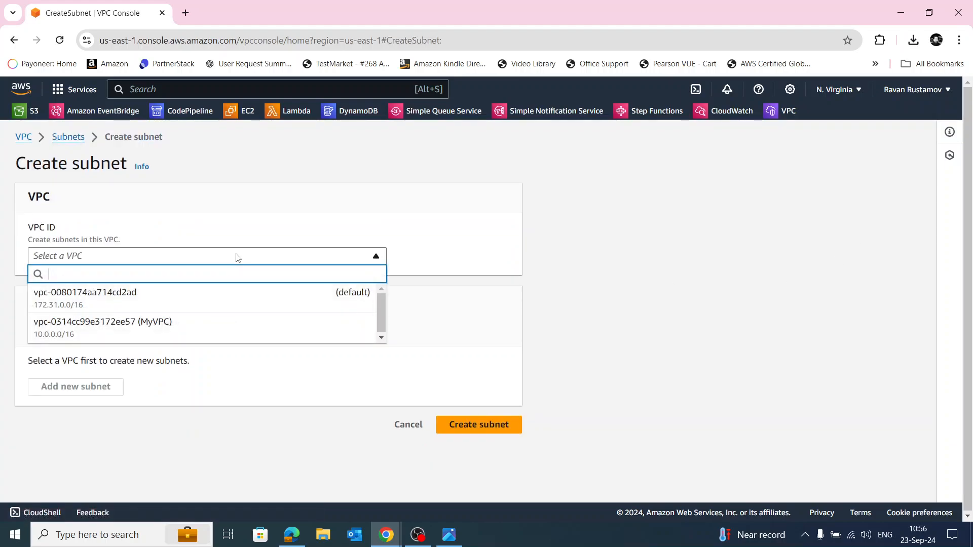
{"action": "left_click", "coordinate": [194, 337]}
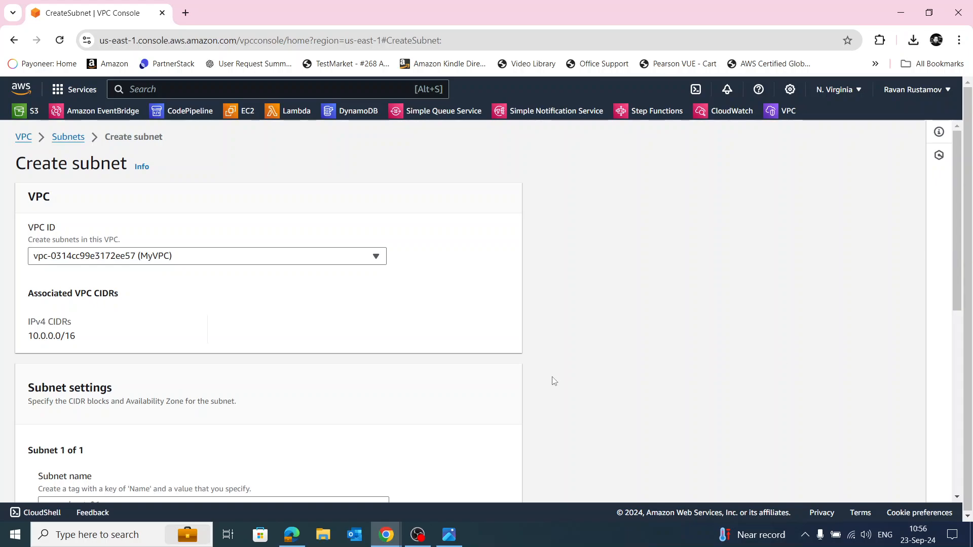
Name the subnet MyPublicSubnet and place it in the us-east-1a availability zone.
{"action": "scroll", "coordinate": [184, 308], "scroll_direction": "down", "scroll_amount": 4}
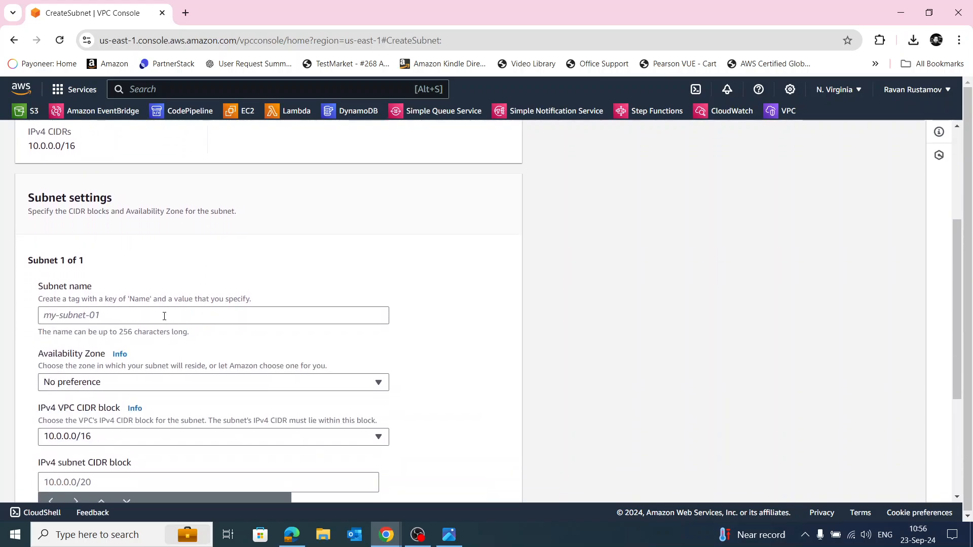
{"action": "left_click", "coordinate": [163, 317]}
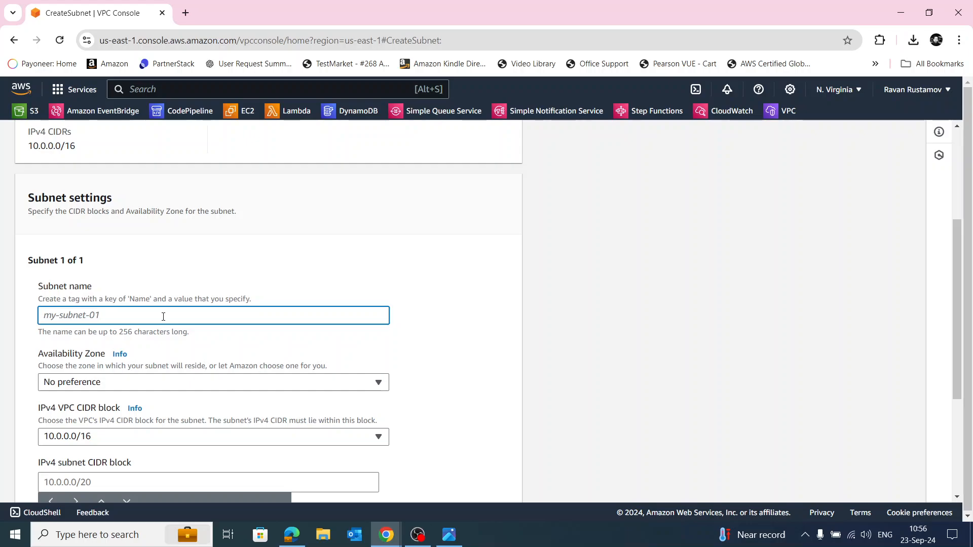
{"action": "type", "text": "MyPublicSubnet"}
{"action": "left_click", "coordinate": [439, 363]}
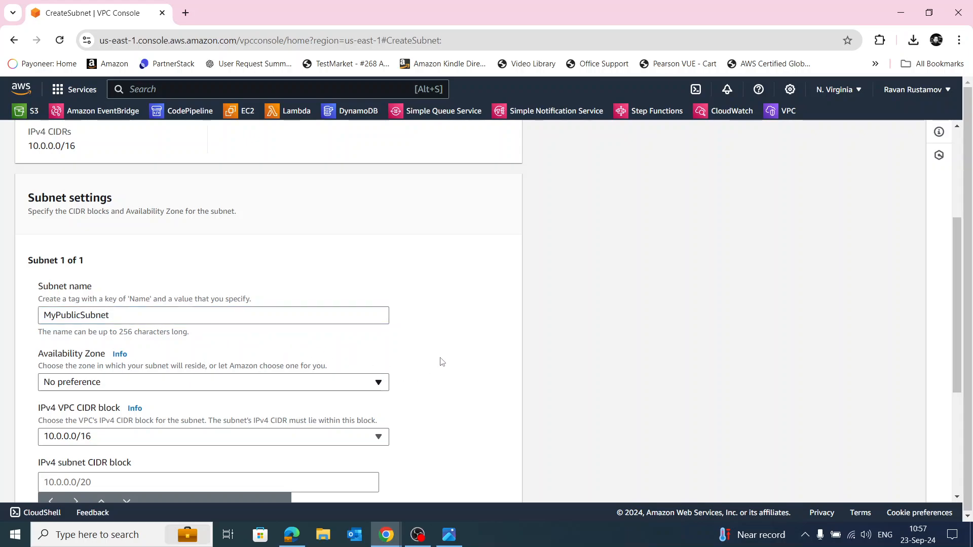
{"action": "scroll", "coordinate": [446, 363], "scroll_direction": "down", "scroll_amount": 1}
{"action": "left_click", "coordinate": [297, 327]}
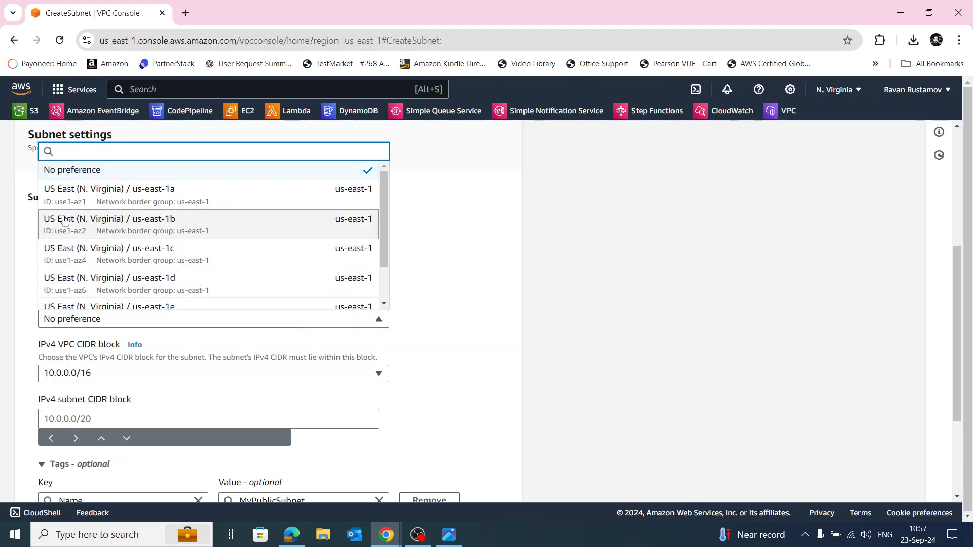
{"action": "left_click", "coordinate": [204, 198]}
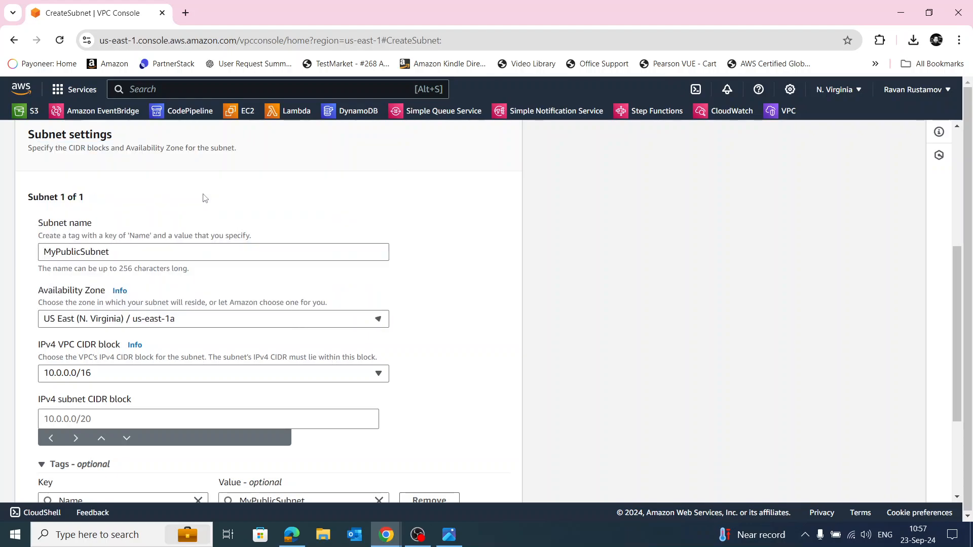
Set the IPv4 subnet CIDR block to 10.0.1.0/24 and create the subnet.
{"action": "left_click", "coordinate": [124, 415]}
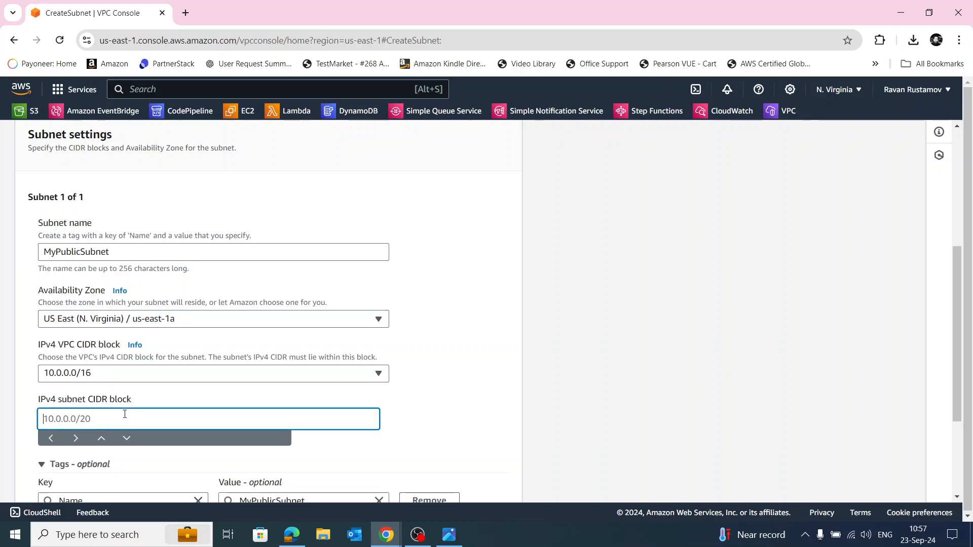
{"action": "type", "text": "10.0.1.0/24"}
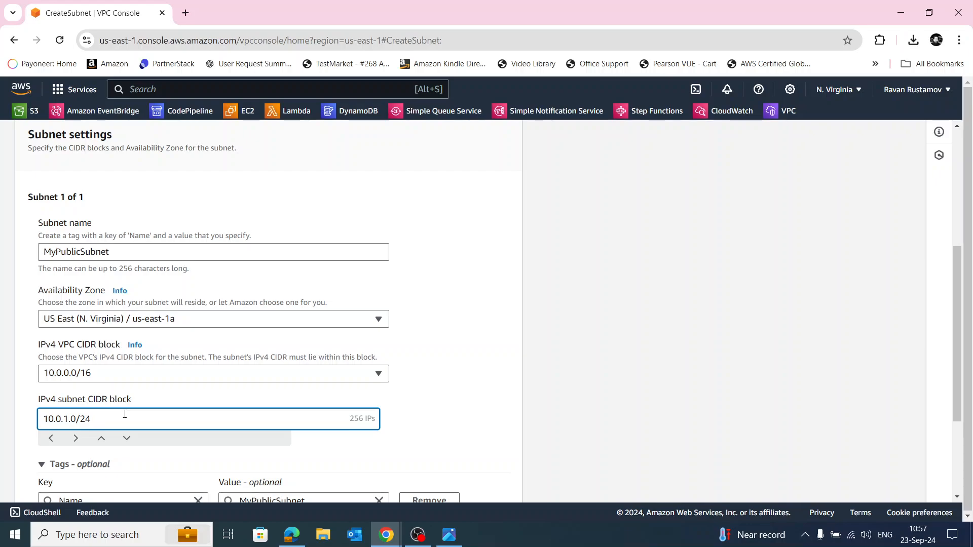
{"action": "left_click", "coordinate": [433, 395]}
{"action": "scroll", "coordinate": [456, 393], "scroll_direction": "down", "scroll_amount": 3}
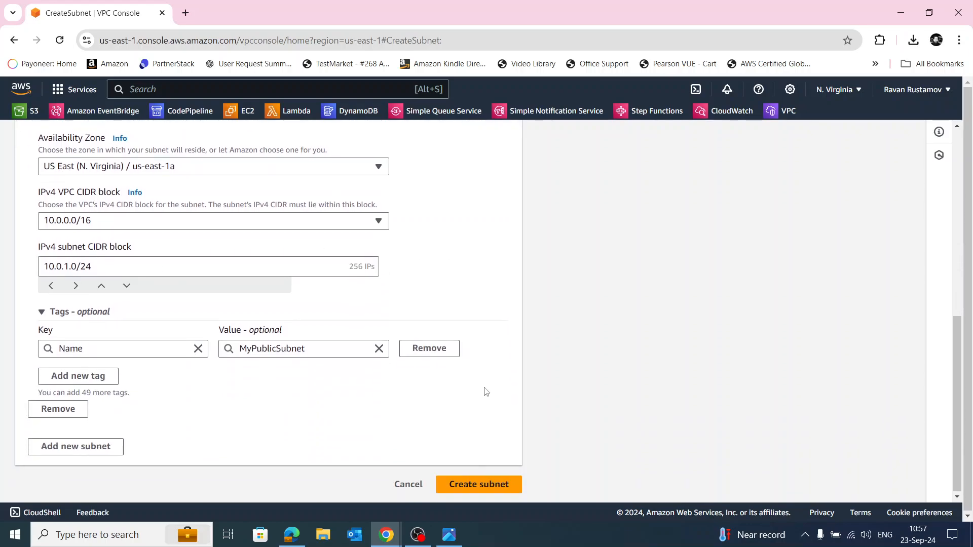
{"action": "left_click", "coordinate": [487, 483]}
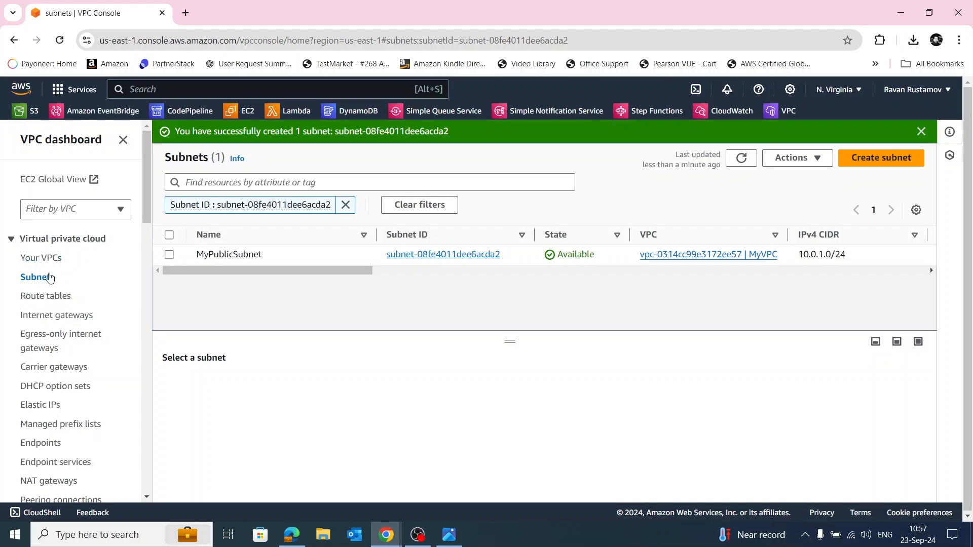
Go to the VPC security groups and start creating a new security group.
{"action": "left_click", "coordinate": [42, 258]}
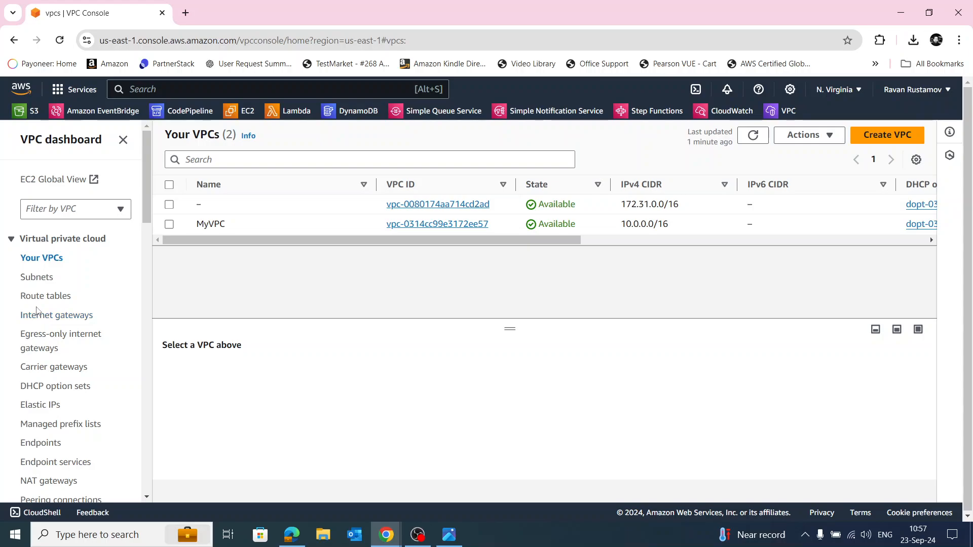
{"action": "scroll", "coordinate": [54, 342], "scroll_direction": "down", "scroll_amount": 5}
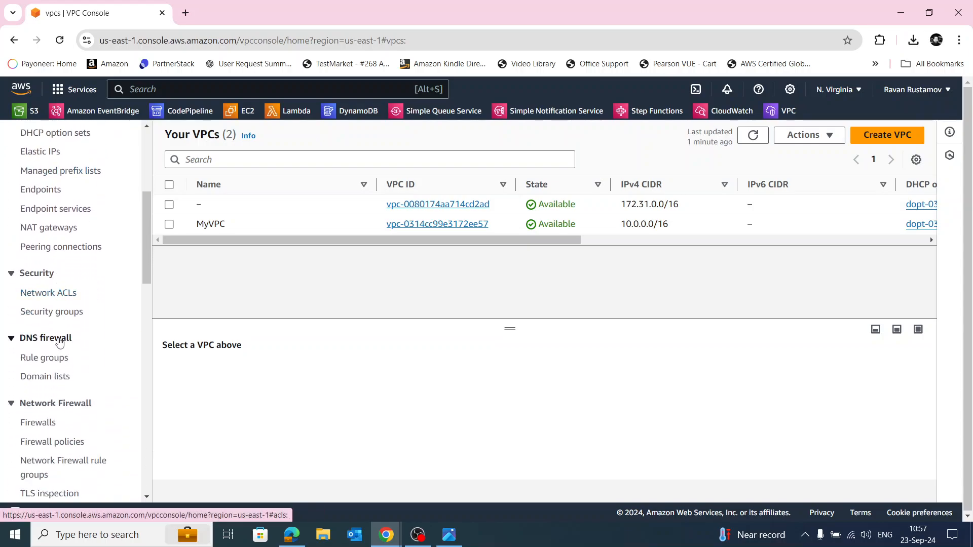
{"action": "left_click", "coordinate": [55, 311]}
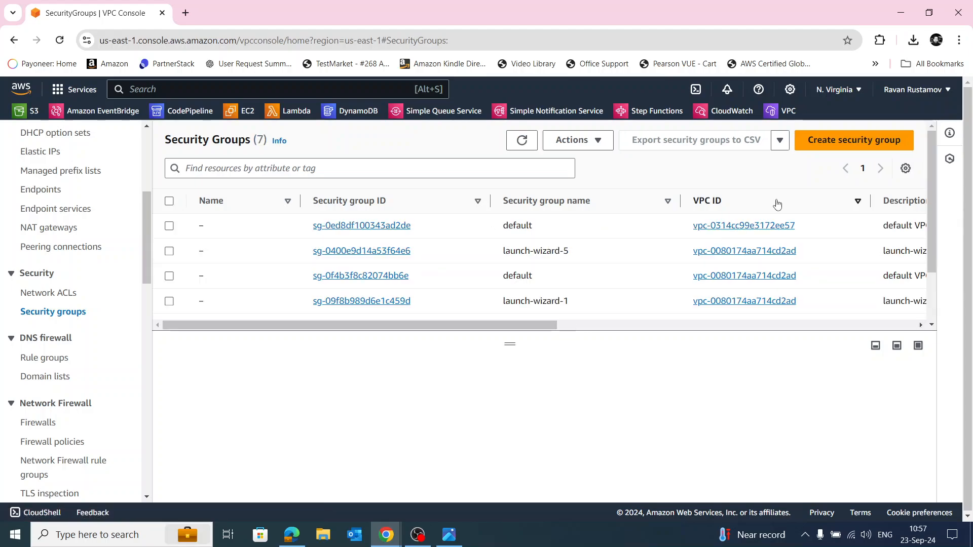
{"action": "left_click", "coordinate": [810, 143]}
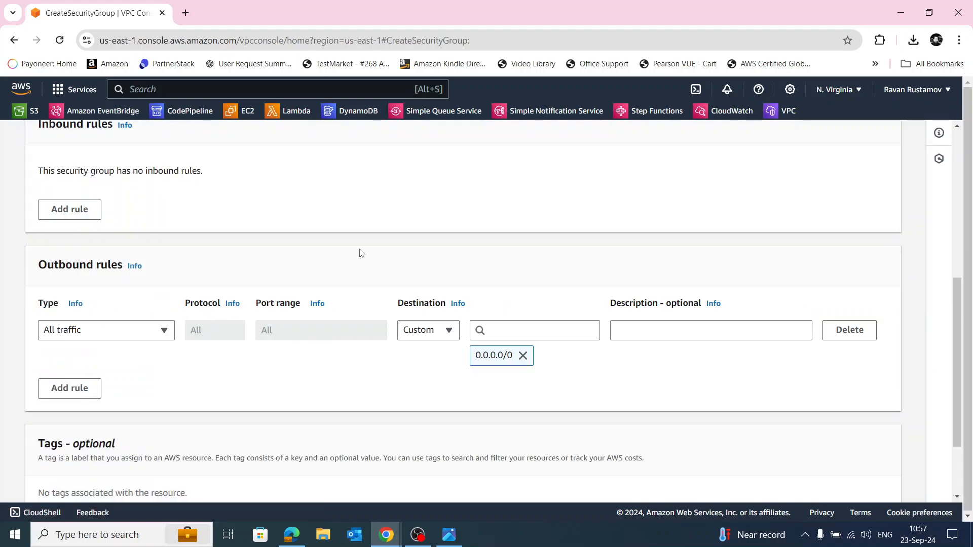
{"action": "scroll", "coordinate": [362, 256], "scroll_direction": "down", "scroll_amount": 1}
{"action": "scroll", "coordinate": [362, 256], "scroll_direction": "down", "scroll_amount": 1}
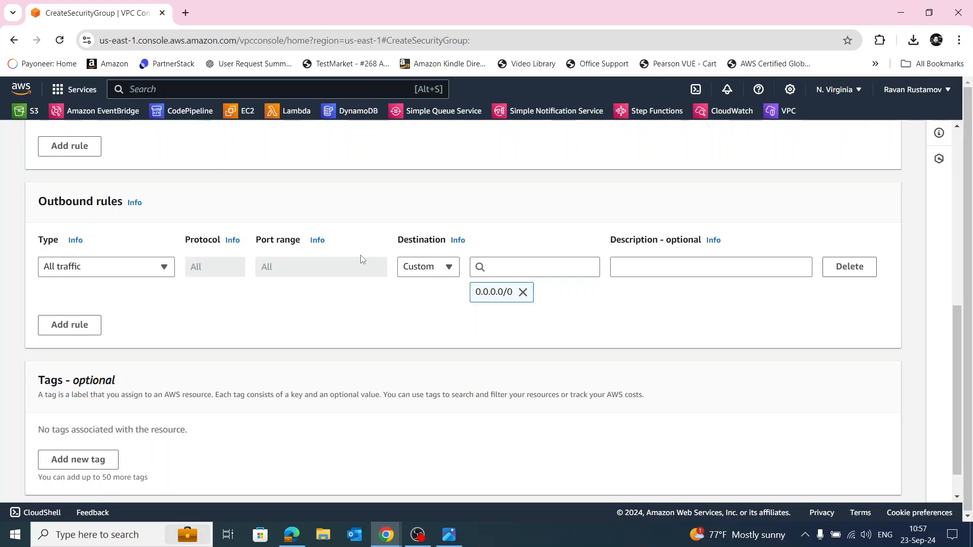
{"action": "scroll", "coordinate": [368, 269], "scroll_direction": "up", "scroll_amount": 10}
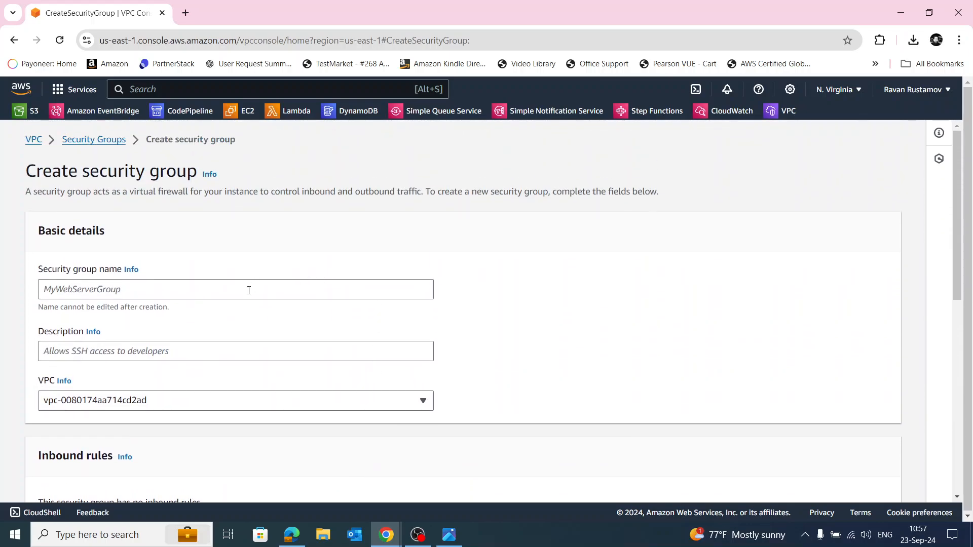
Name the security group MySG, describe it as "S3 Access" and assign it to MyVPC.
{"action": "left_click", "coordinate": [247, 290]}
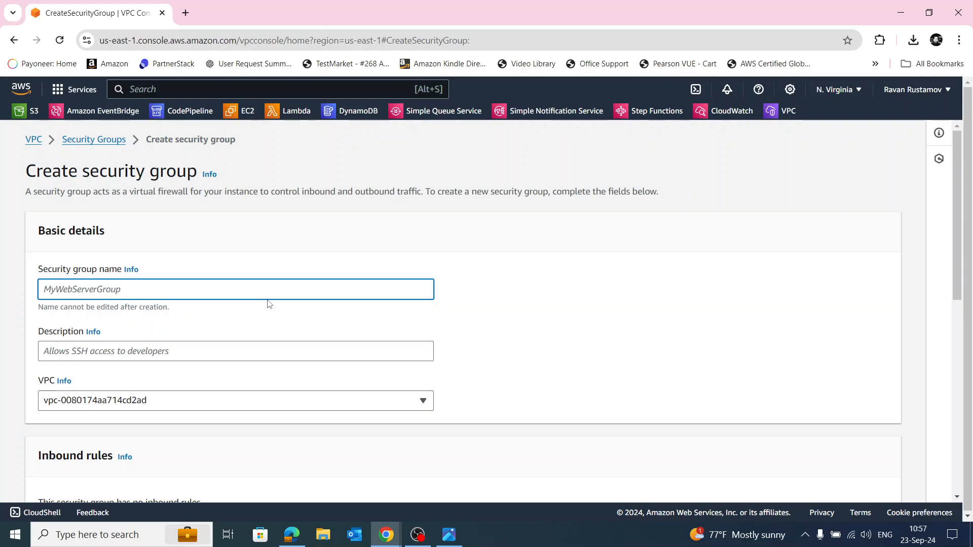
{"action": "type", "text": "MySG"}
{"action": "left_click", "coordinate": [306, 354]}
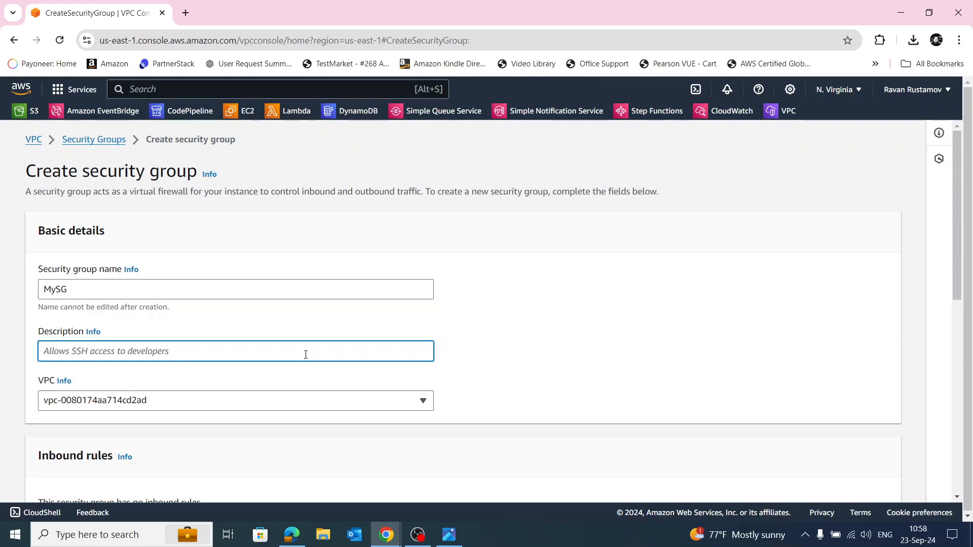
{"action": "type", "text": "S3 Access"}
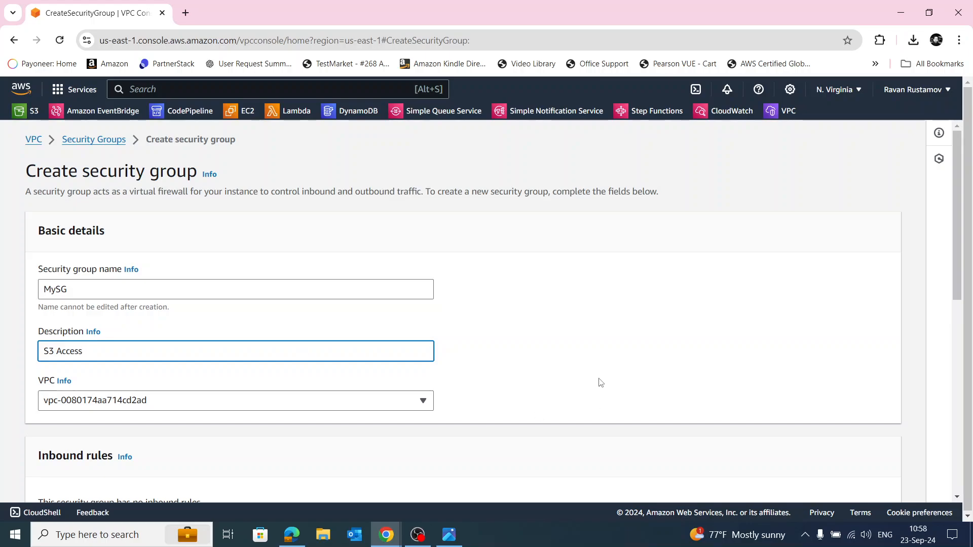
{"action": "left_click", "coordinate": [601, 364]}
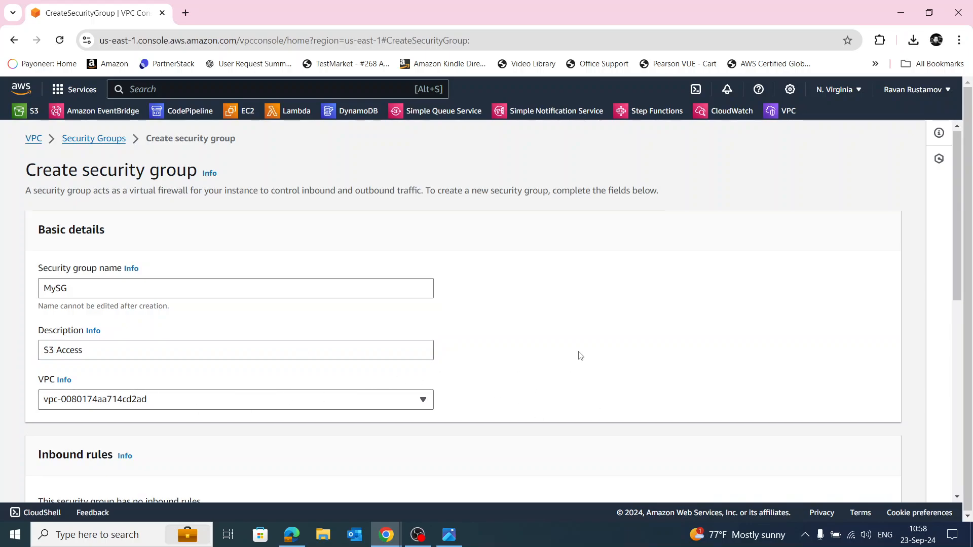
{"action": "scroll", "coordinate": [578, 357], "scroll_direction": "down", "scroll_amount": 1}
{"action": "left_click", "coordinate": [395, 340]}
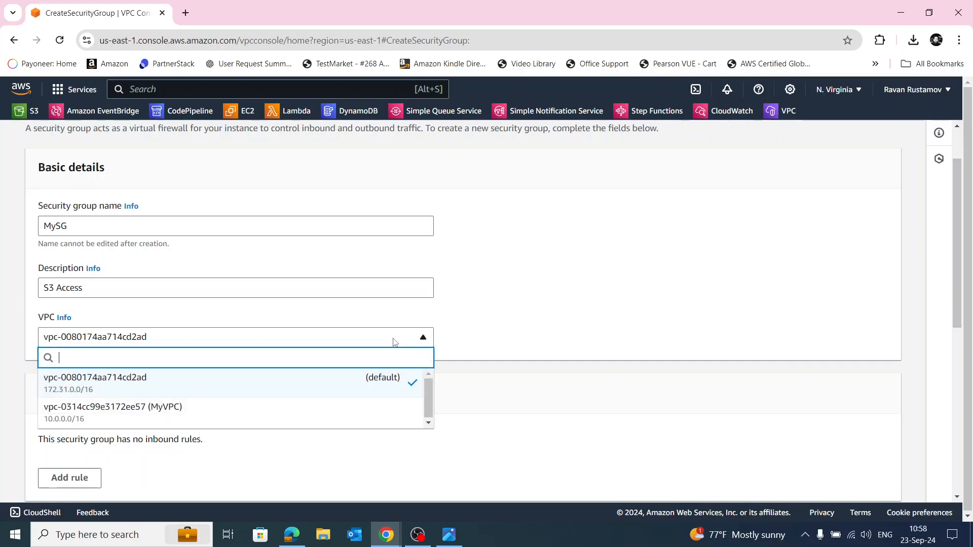
{"action": "left_click", "coordinate": [313, 414]}
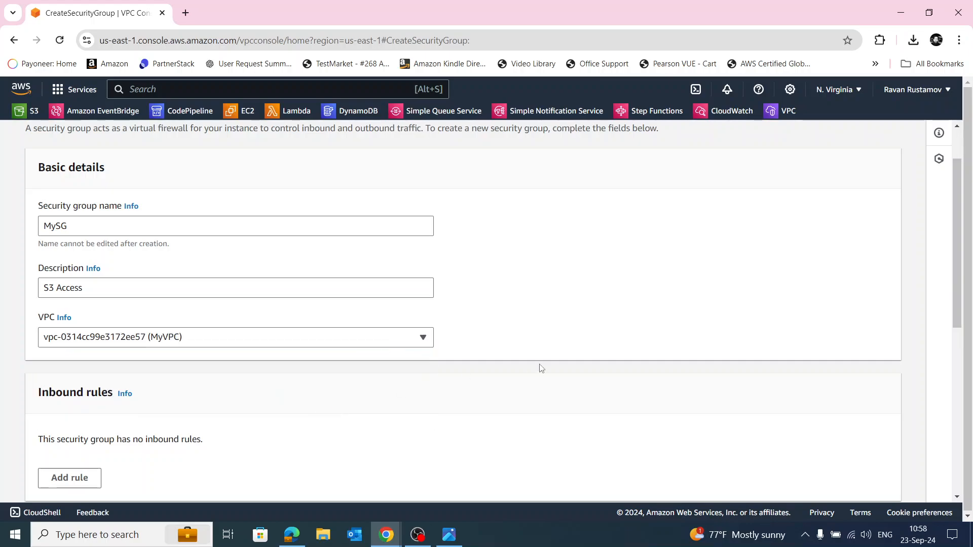
Add an inbound rule to the security group allowing HTTP traffic with the source set to Anywhere-IPv4.
{"action": "scroll", "coordinate": [573, 362], "scroll_direction": "down", "scroll_amount": 2}
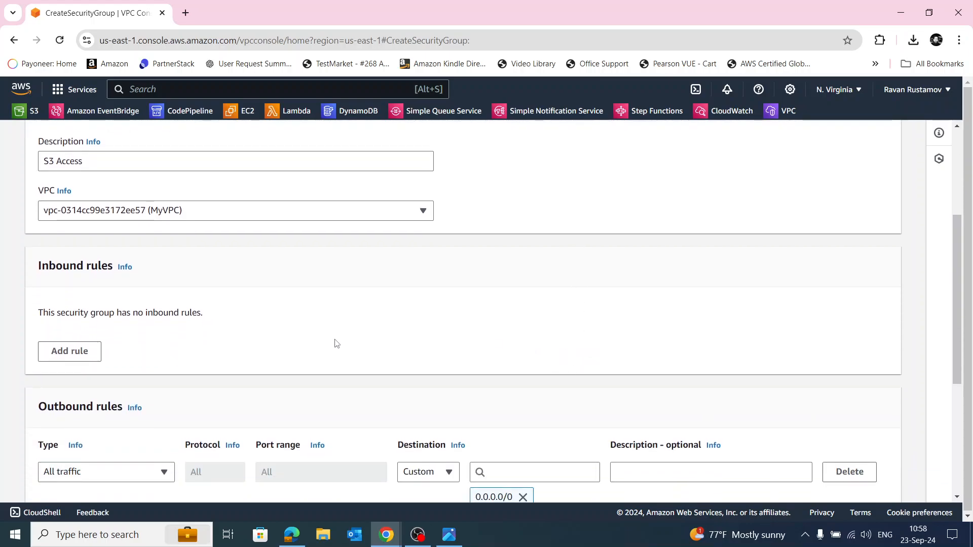
{"action": "left_click", "coordinate": [71, 352]}
{"action": "left_click", "coordinate": [142, 331]}
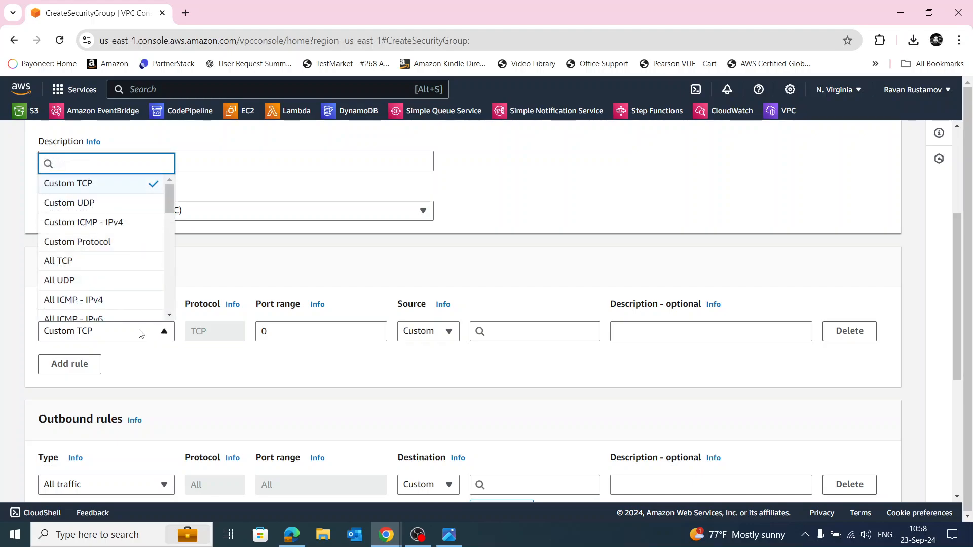
{"action": "scroll", "coordinate": [145, 275], "scroll_direction": "down", "scroll_amount": 4}
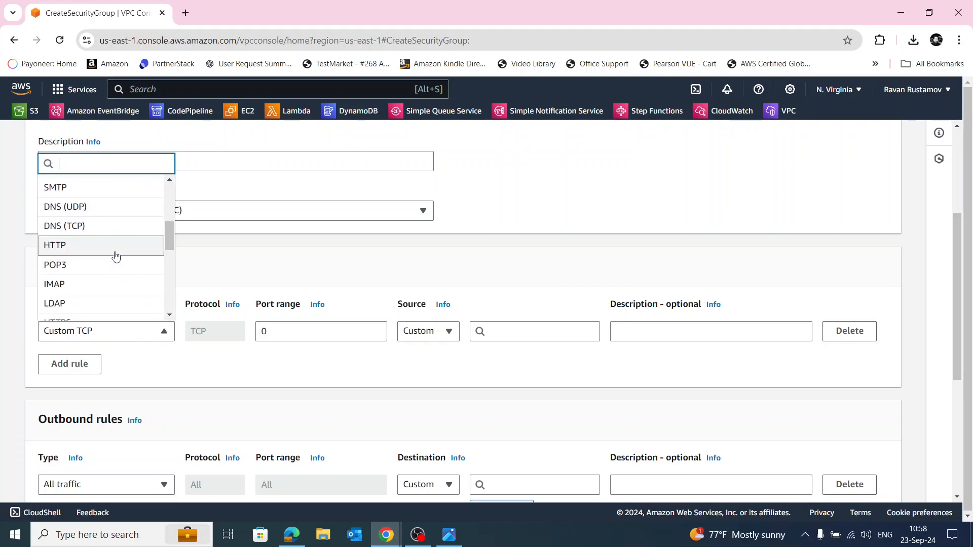
{"action": "left_click", "coordinate": [116, 248]}
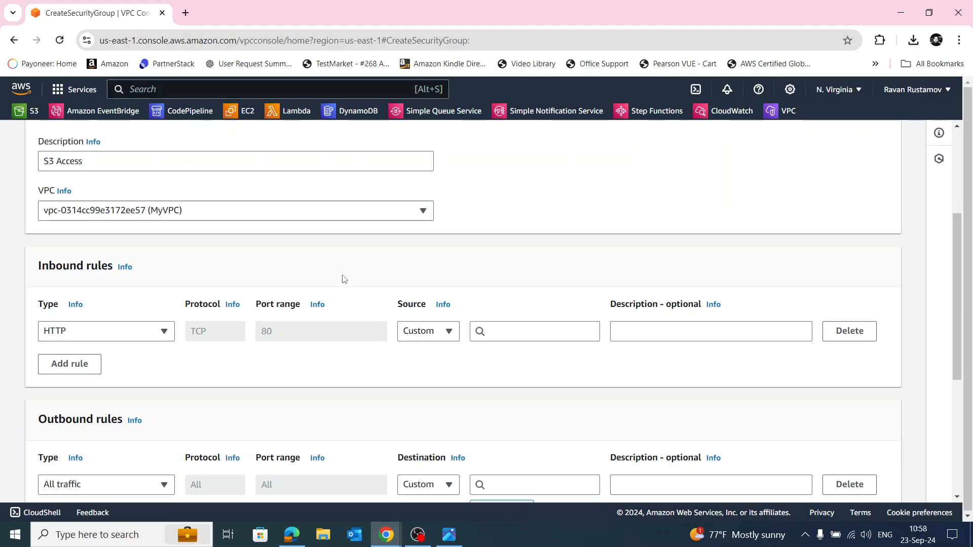
{"action": "left_click", "coordinate": [435, 335]}
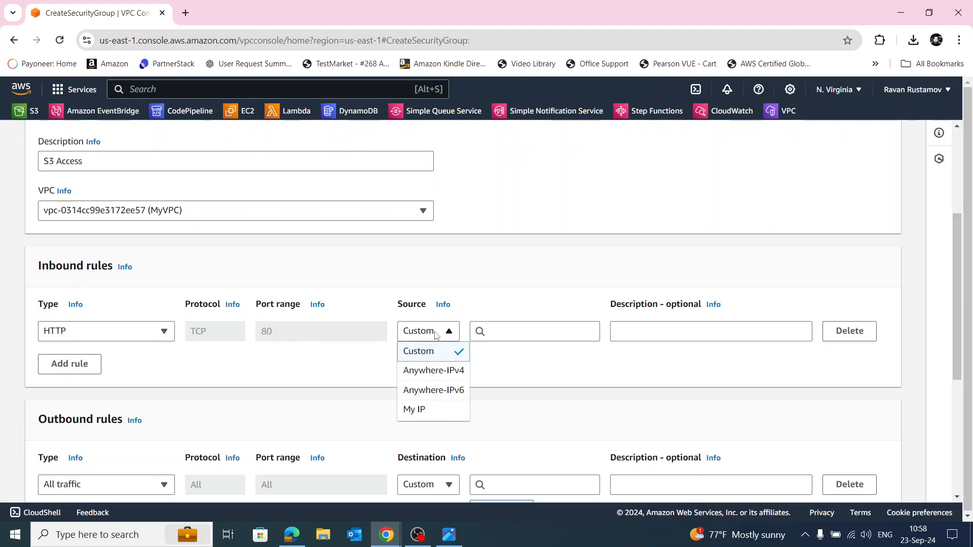
{"action": "left_click", "coordinate": [433, 372]}
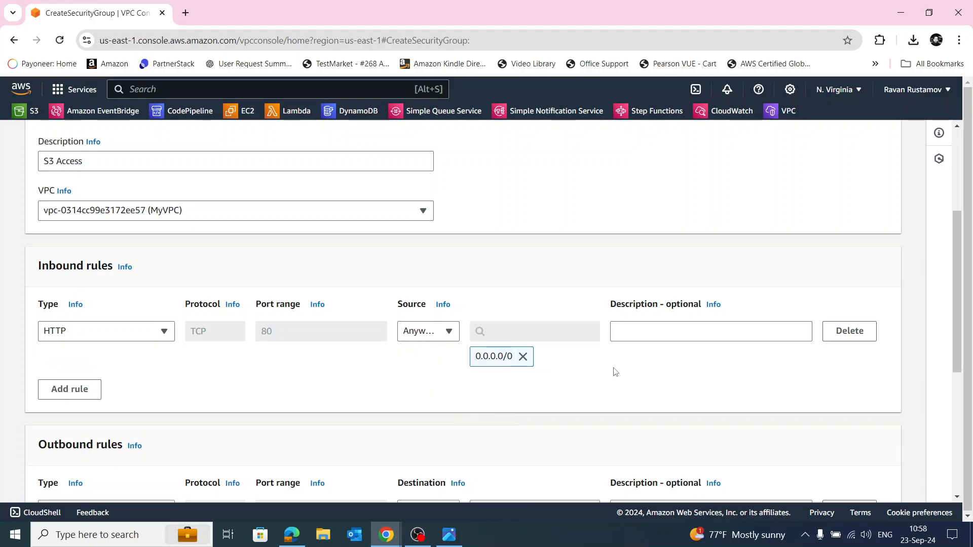
Create the MySG security group and dismiss the success notification.
{"action": "scroll", "coordinate": [638, 374], "scroll_direction": "down", "scroll_amount": 5}
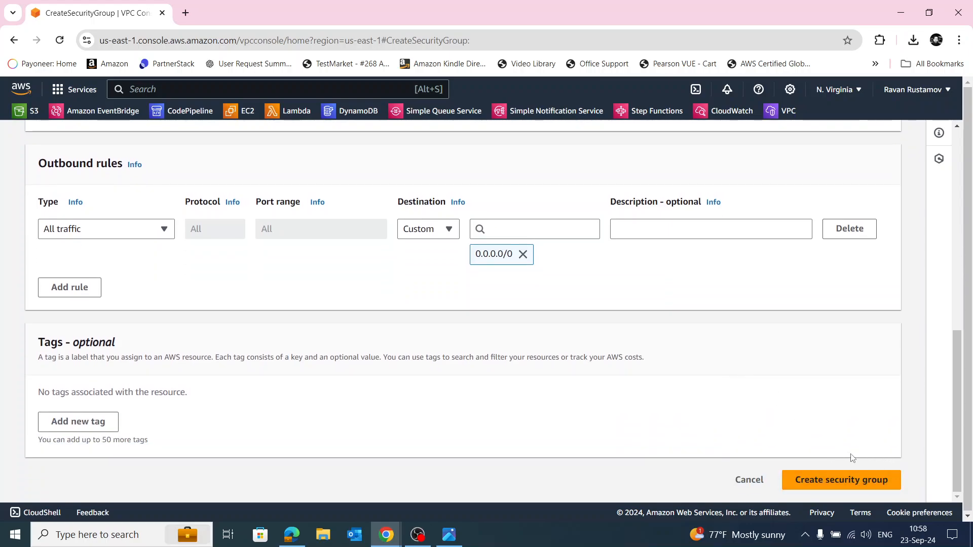
{"action": "left_click", "coordinate": [852, 480]}
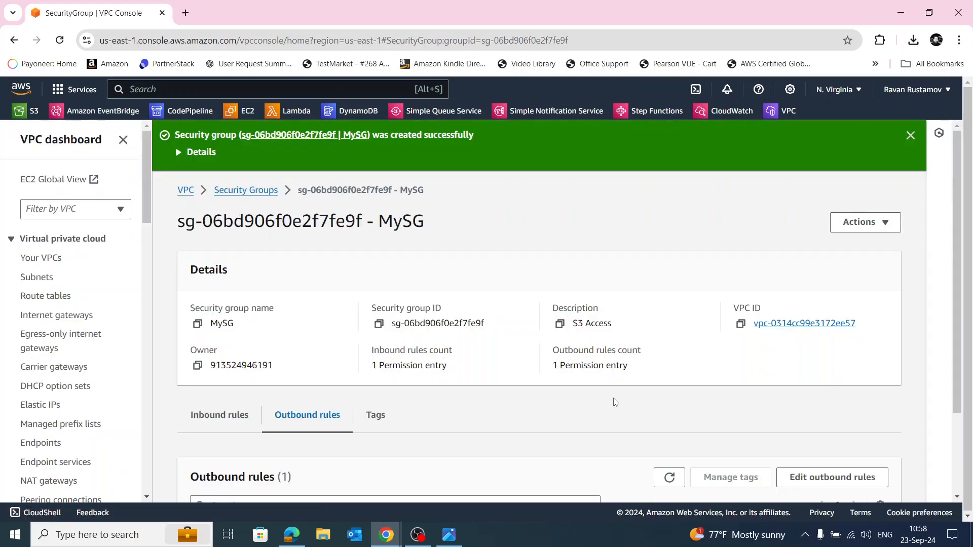
{"action": "left_click", "coordinate": [911, 136]}
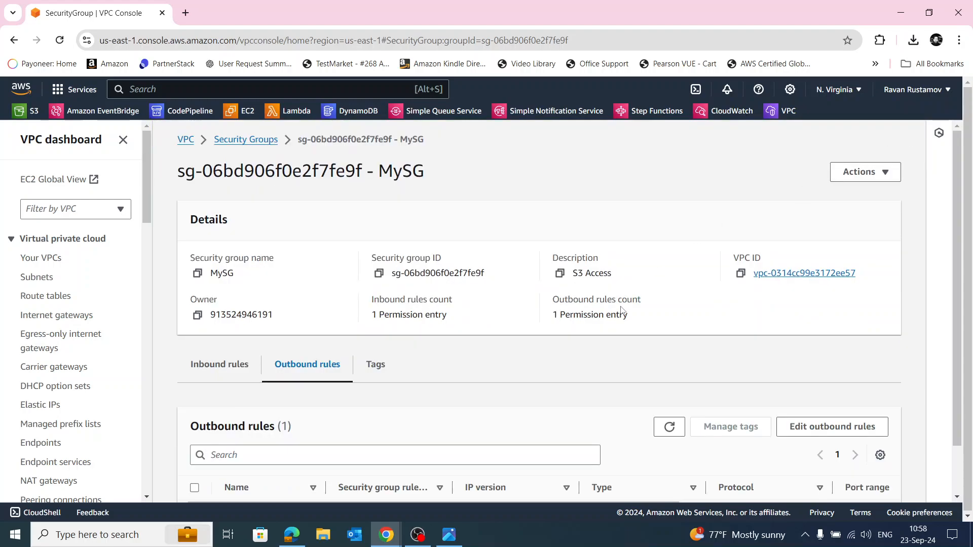
Go to the EC2 service and start launching a new instance named EC2.
{"action": "left_click", "coordinate": [247, 113]}
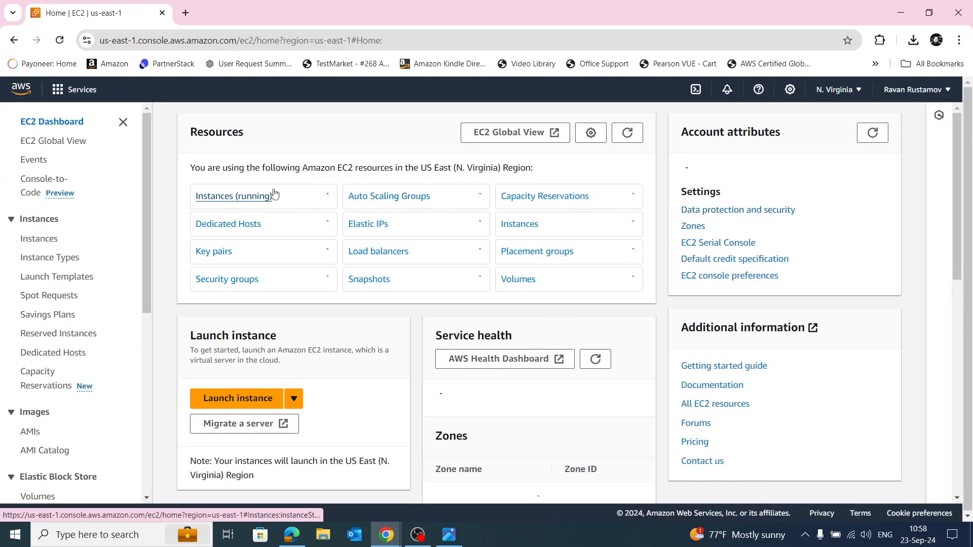
{"action": "left_click", "coordinate": [238, 416]}
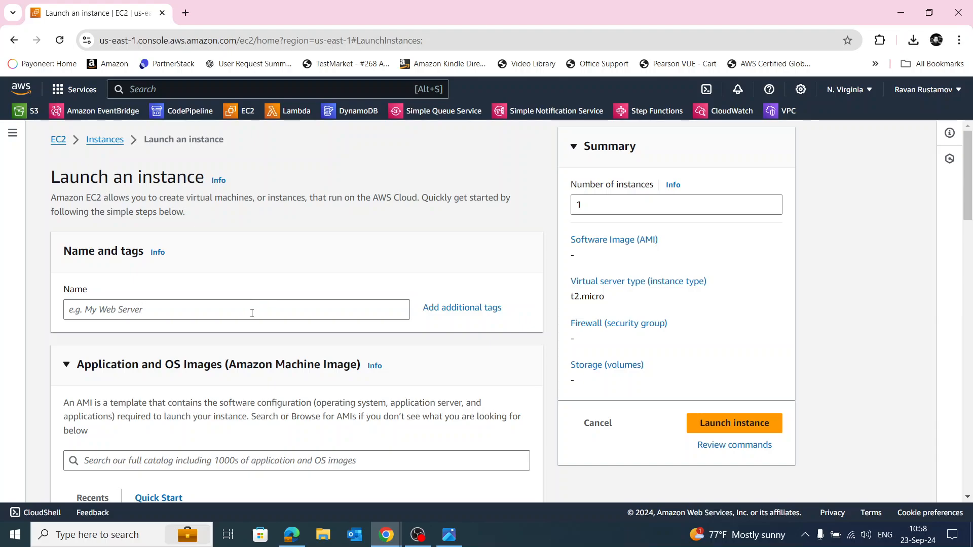
{"action": "left_click", "coordinate": [278, 315]}
{"action": "type", "text": "EC2"}
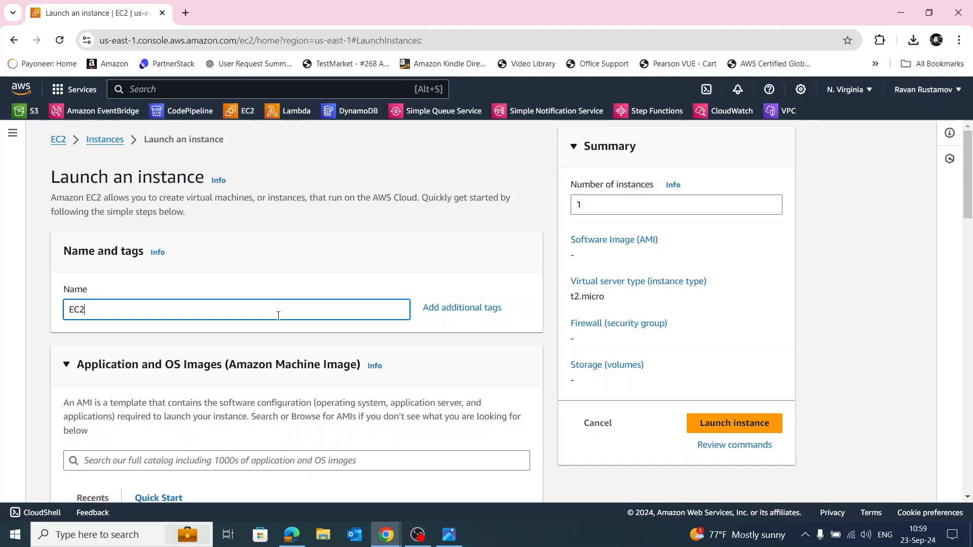
{"action": "type", "text": "-"}
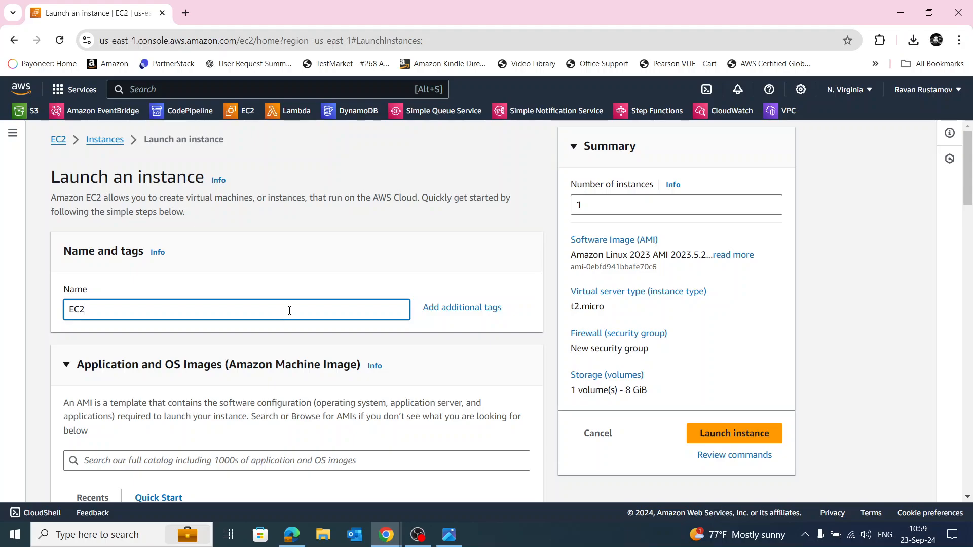
{"action": "left_click", "coordinate": [314, 282]}
Keep the Amazon Linux 2023 AMI and t2.micro instance type, and choose to proceed without a key pair.
{"action": "scroll", "coordinate": [376, 354], "scroll_direction": "down", "scroll_amount": 3}
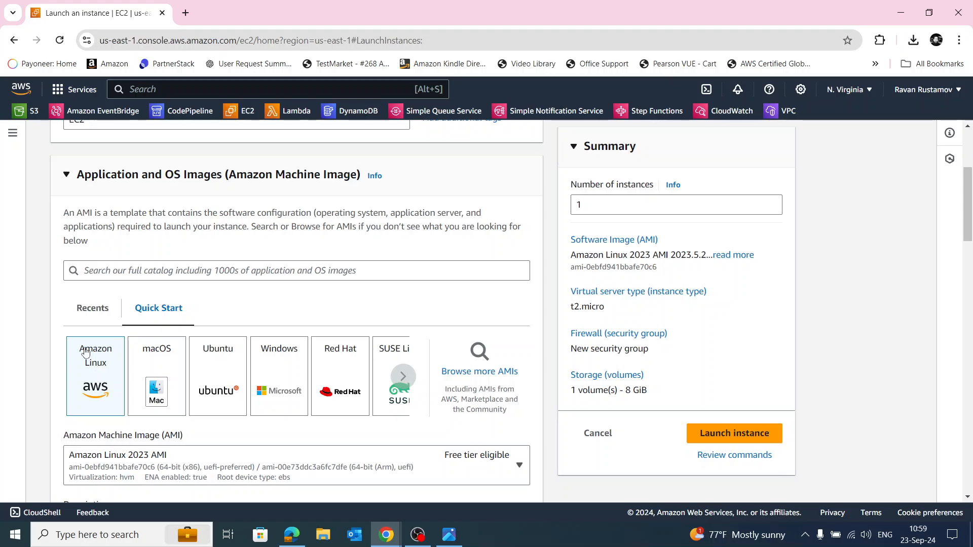
{"action": "scroll", "coordinate": [256, 337], "scroll_direction": "down", "scroll_amount": 4}
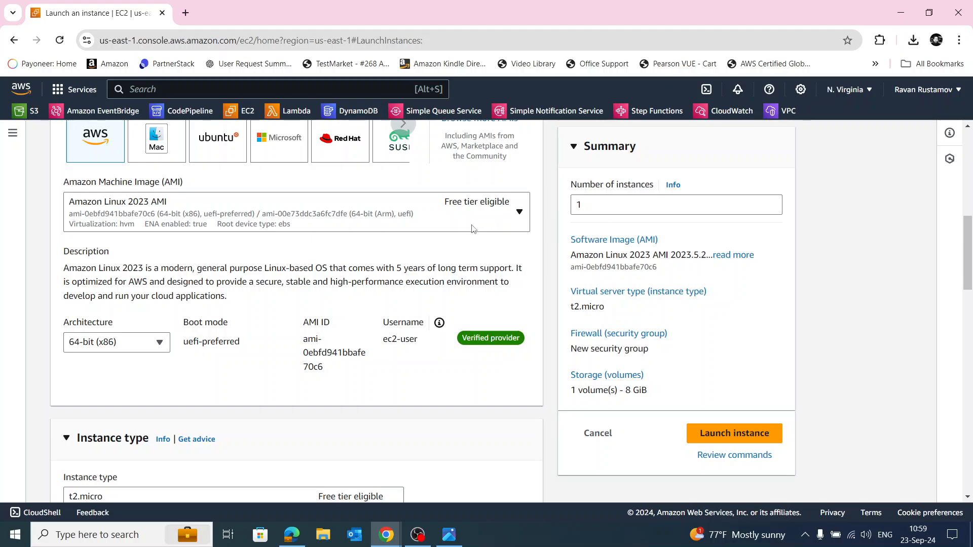
{"action": "scroll", "coordinate": [324, 299], "scroll_direction": "down", "scroll_amount": 4}
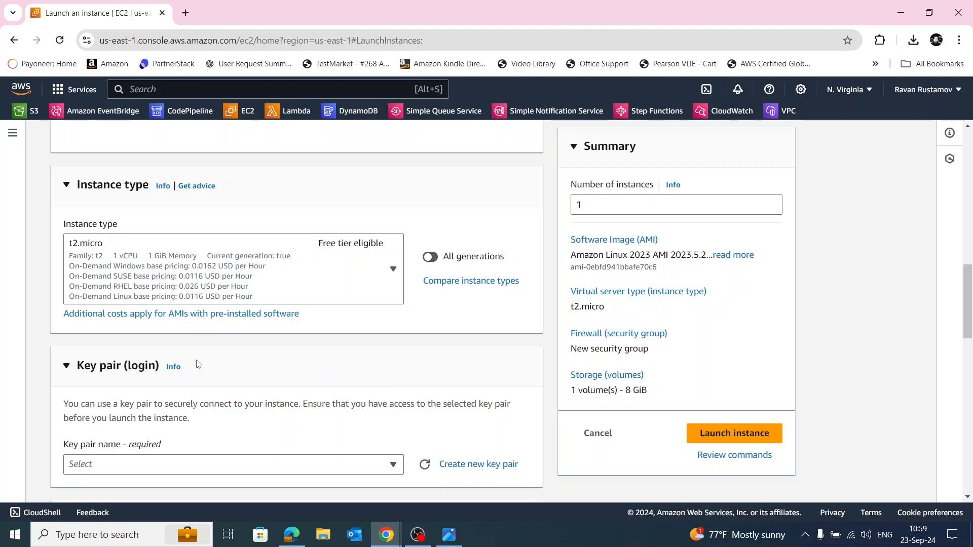
{"action": "scroll", "coordinate": [314, 362], "scroll_direction": "down", "scroll_amount": 2}
{"action": "left_click", "coordinate": [330, 338]}
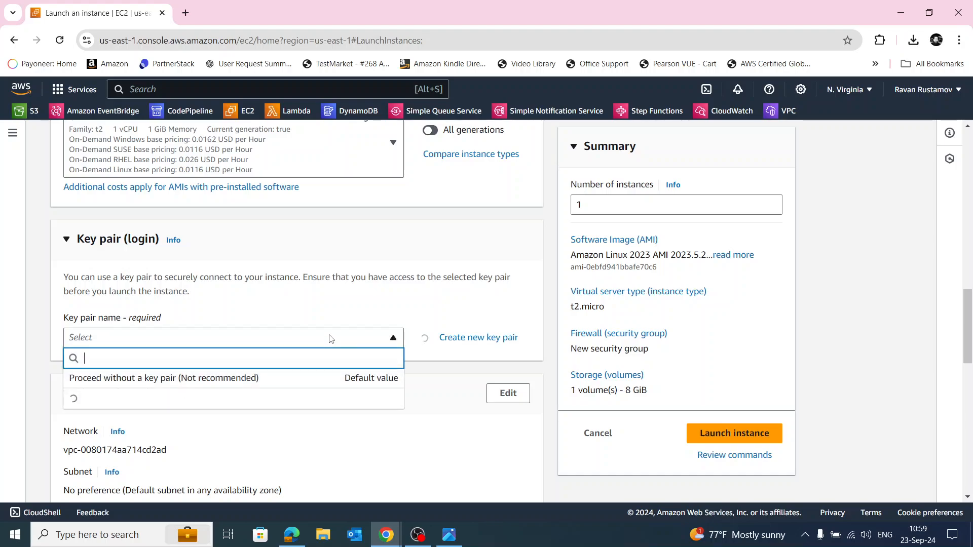
{"action": "left_click", "coordinate": [182, 408]}
{"action": "left_click", "coordinate": [156, 343]}
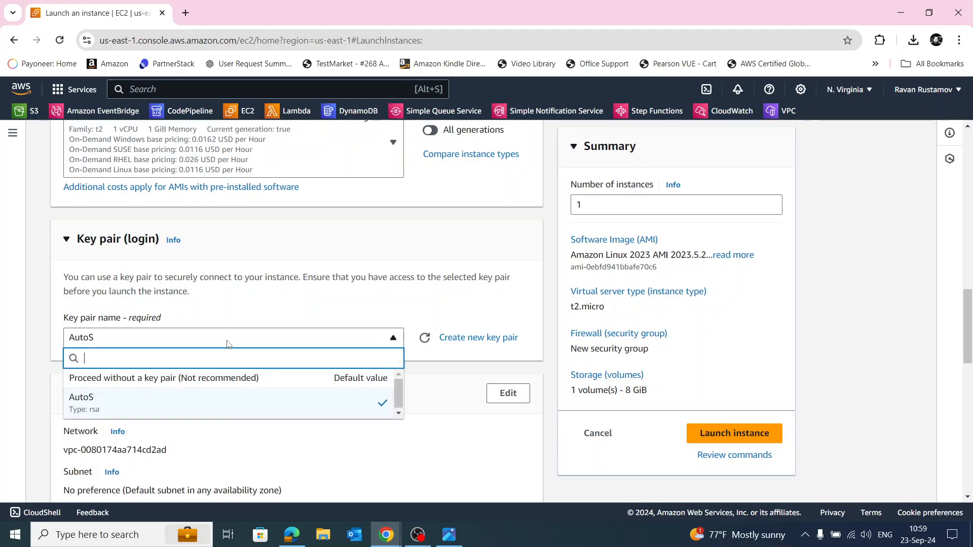
{"action": "left_click", "coordinate": [145, 384]}
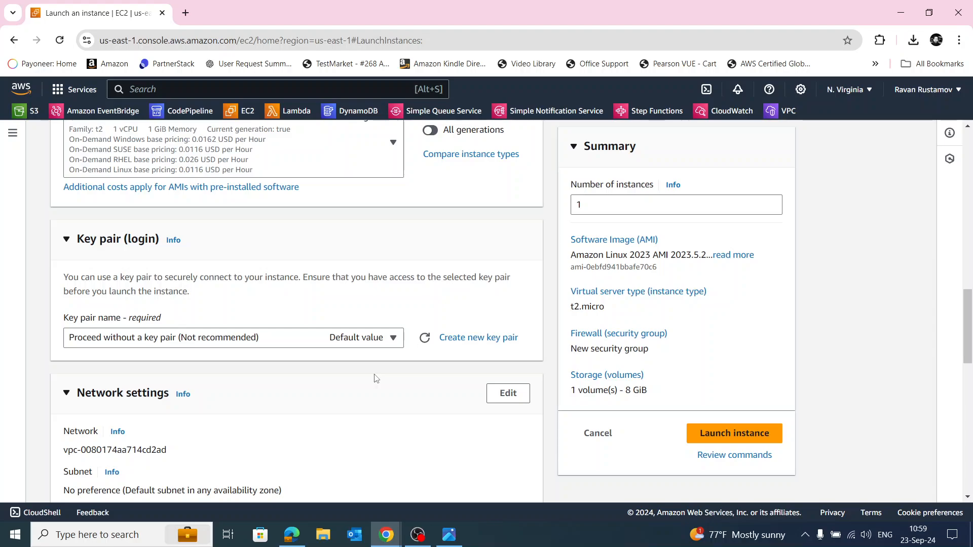
Edit the instance's network settings and select MyVPC as its VPC.
{"action": "scroll", "coordinate": [375, 384], "scroll_direction": "down", "scroll_amount": 2}
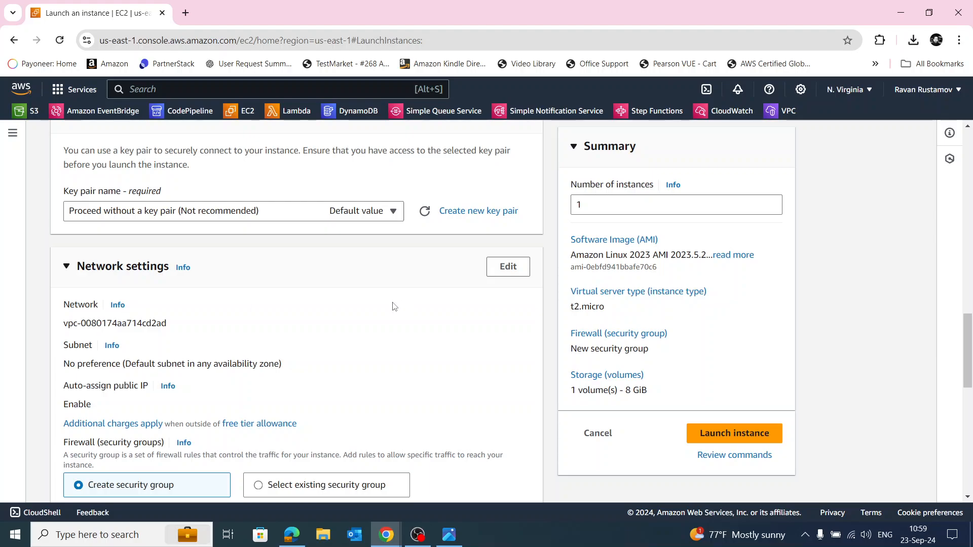
{"action": "left_click", "coordinate": [510, 269]}
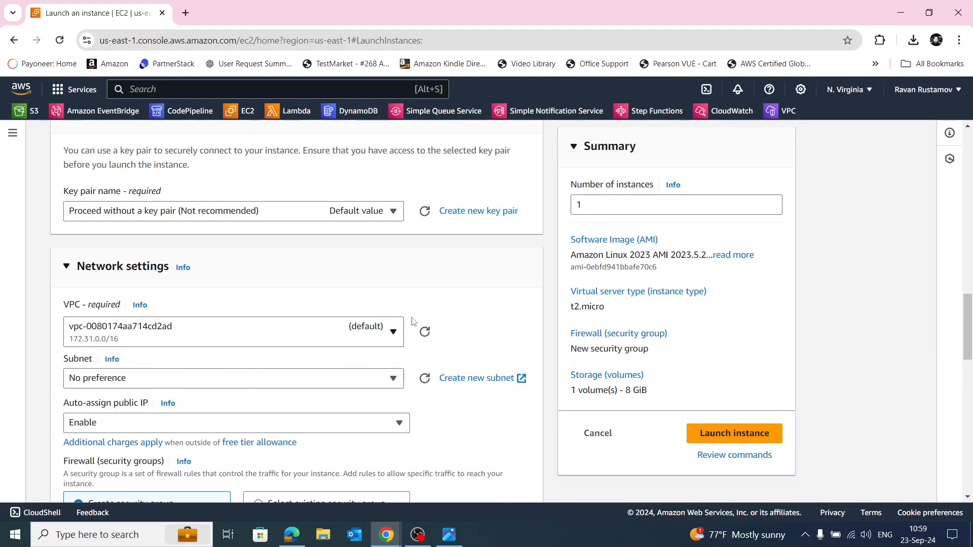
{"action": "scroll", "coordinate": [482, 302], "scroll_direction": "down", "scroll_amount": 1}
{"action": "left_click", "coordinate": [389, 268]}
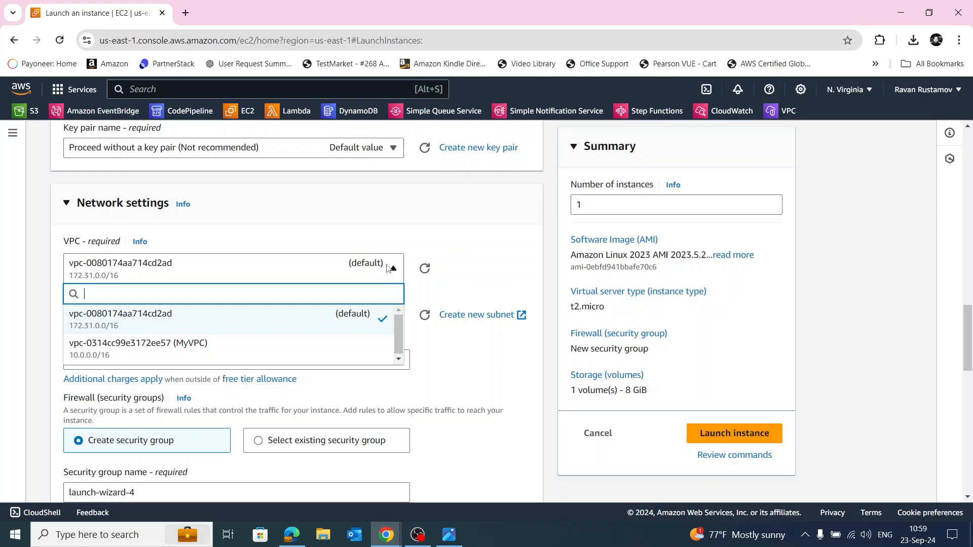
{"action": "left_click", "coordinate": [239, 353]}
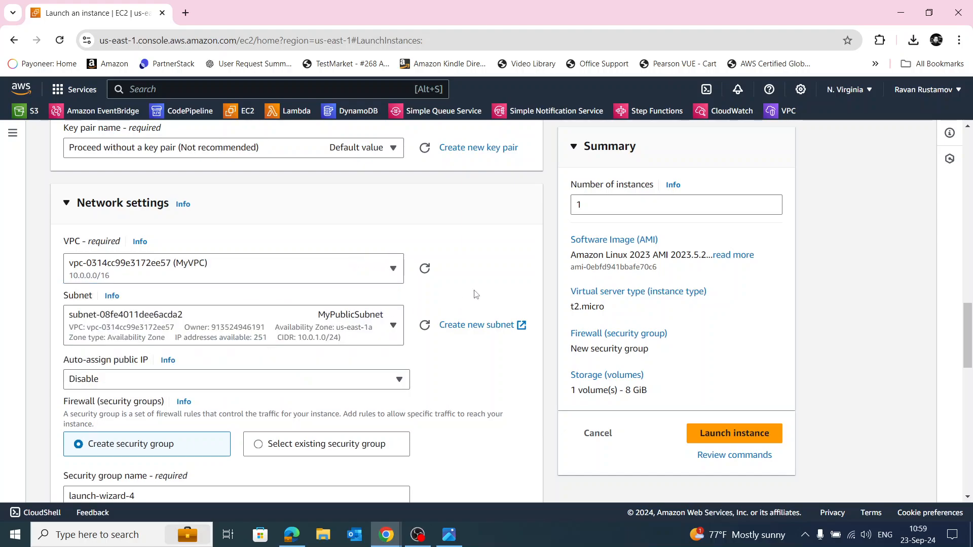
Enable auto-assignment of a public IP for the instance.
{"action": "scroll", "coordinate": [484, 289], "scroll_direction": "down", "scroll_amount": 1}
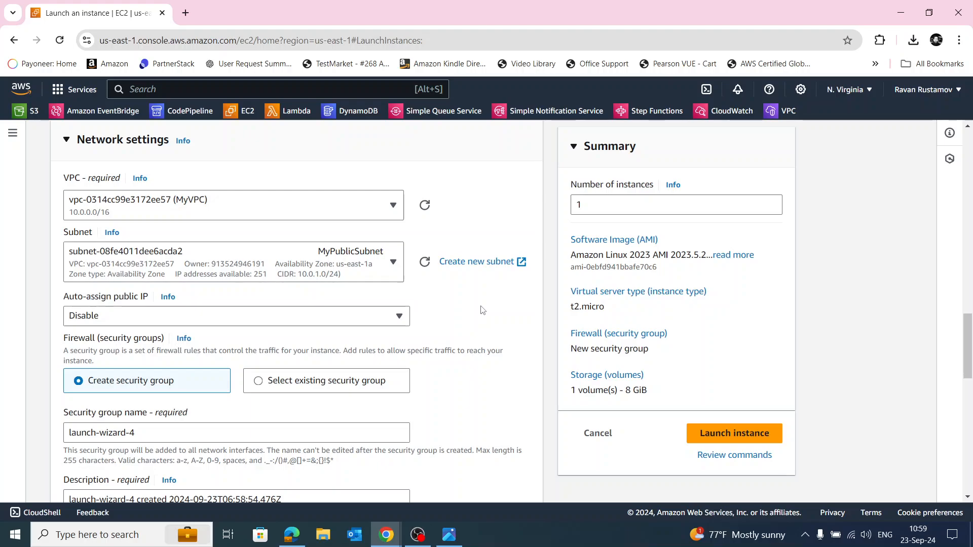
{"action": "scroll", "coordinate": [480, 306], "scroll_direction": "down", "scroll_amount": 3}
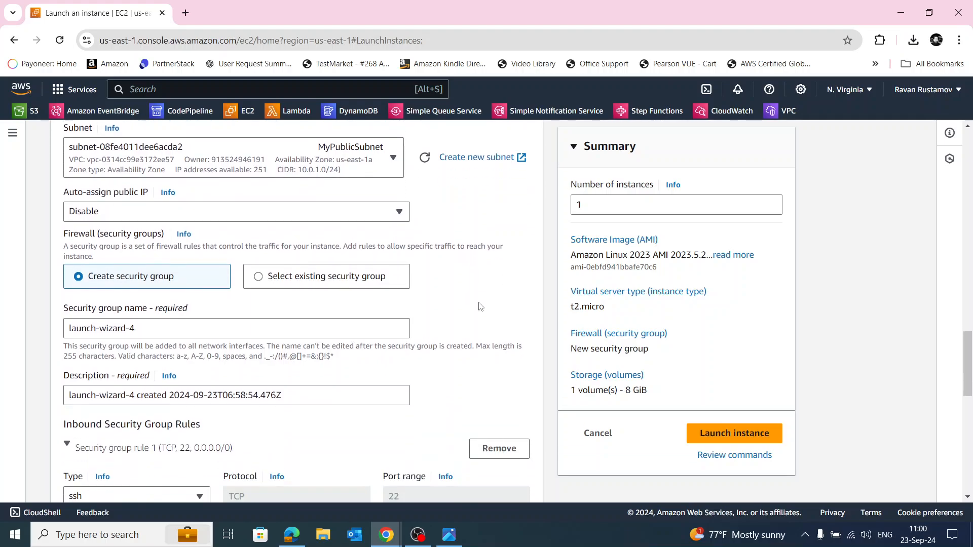
{"action": "left_click", "coordinate": [338, 192]}
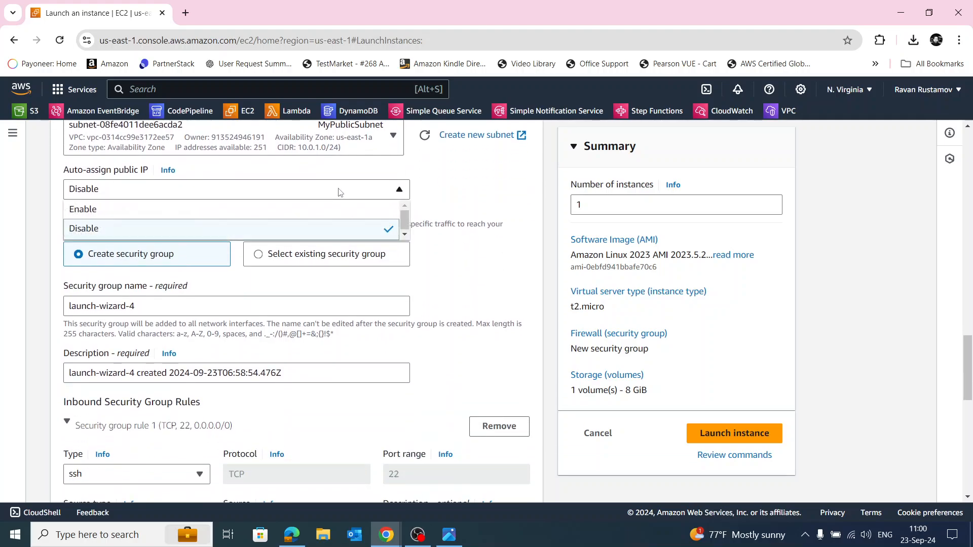
{"action": "left_click", "coordinate": [214, 209]}
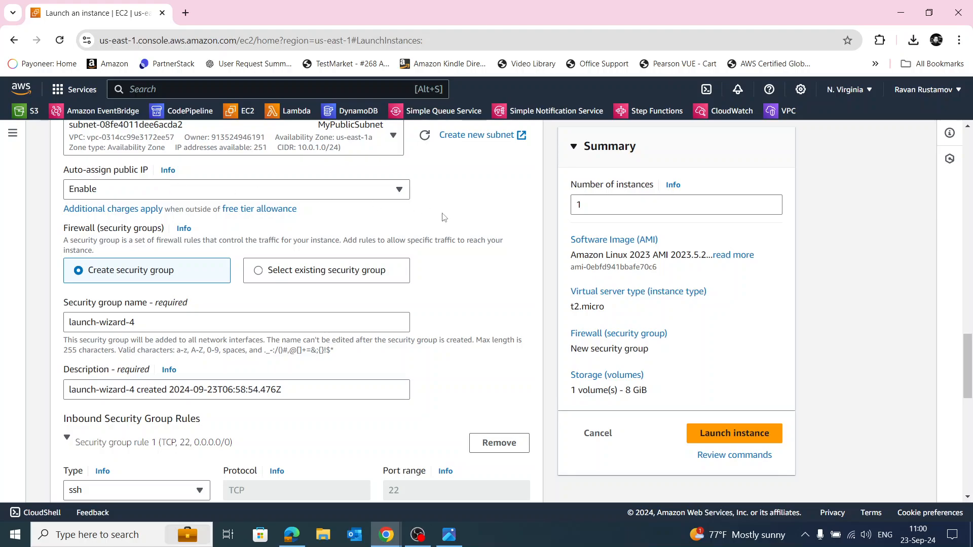
Use an existing security group for the instance's firewall and select MySG.
{"action": "scroll", "coordinate": [487, 225], "scroll_direction": "down", "scroll_amount": 1}
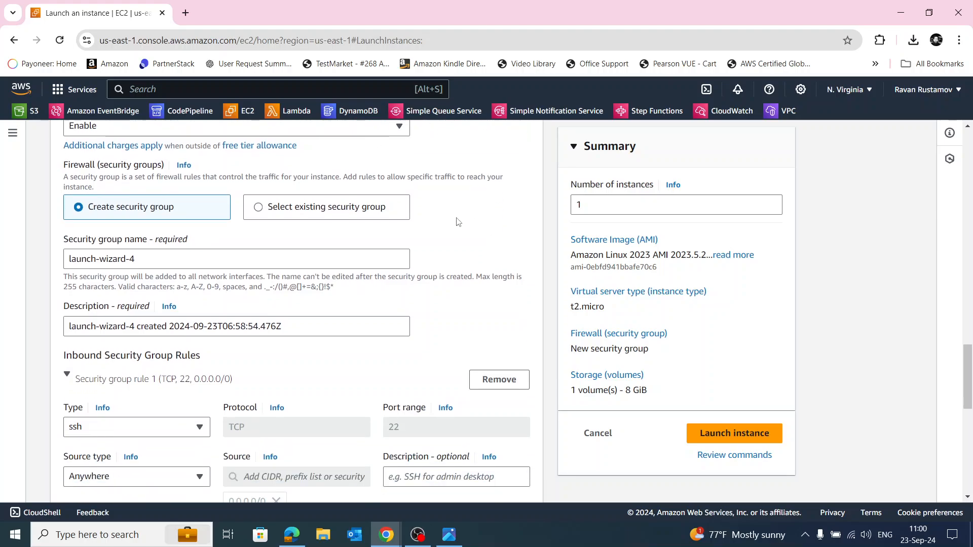
{"action": "left_click", "coordinate": [259, 208]}
{"action": "left_click", "coordinate": [328, 261]}
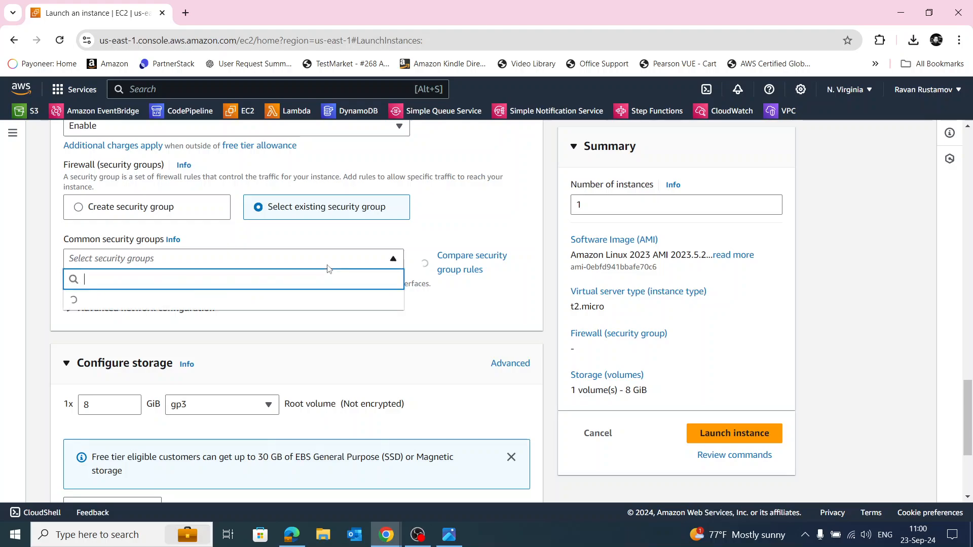
{"action": "left_click", "coordinate": [201, 336]}
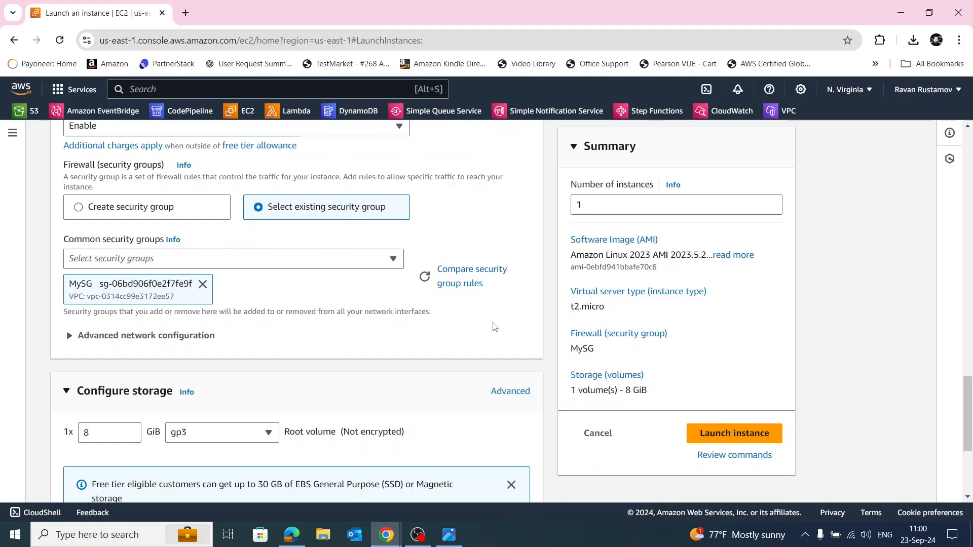
Set auto-assign public IP to Disable in the instance's network settings.
{"action": "scroll", "coordinate": [494, 283], "scroll_direction": "up", "scroll_amount": 2}
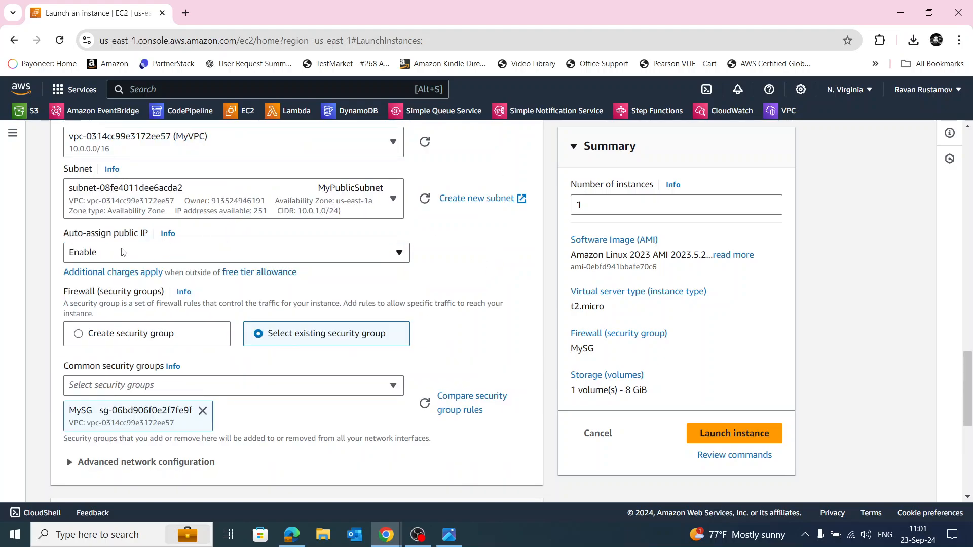
{"action": "left_click", "coordinate": [143, 262]}
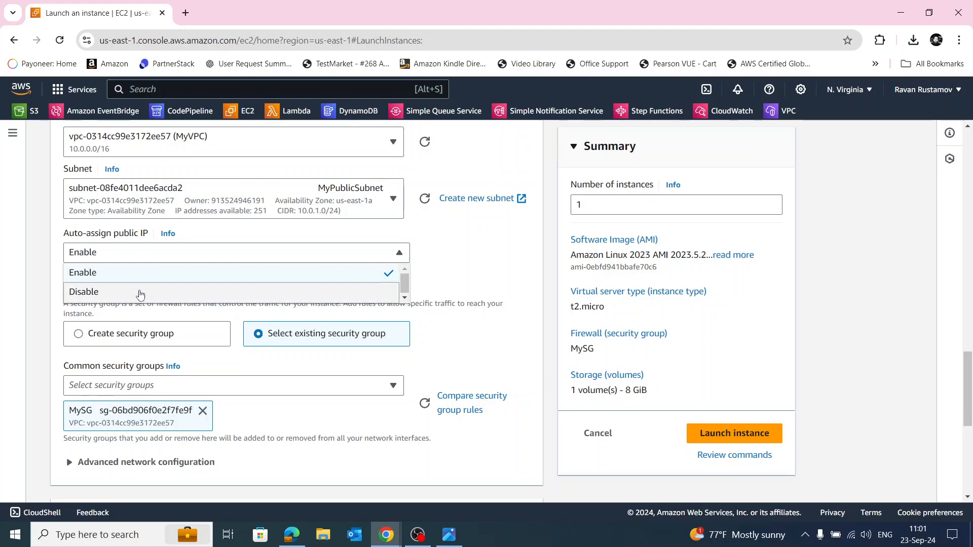
{"action": "left_click", "coordinate": [141, 294]}
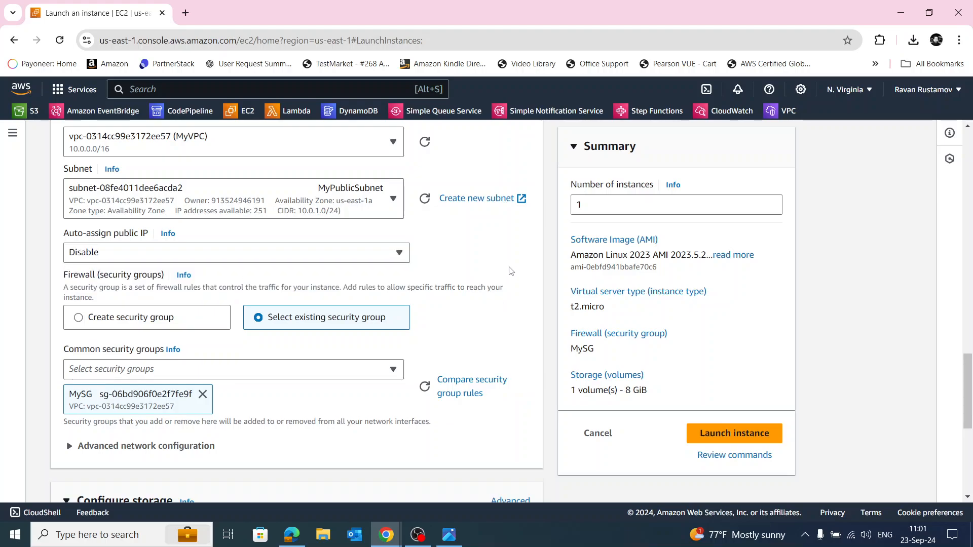
Launch the EC2 instance with the configured network settings and default storage.
{"action": "scroll", "coordinate": [513, 258], "scroll_direction": "down", "scroll_amount": 3}
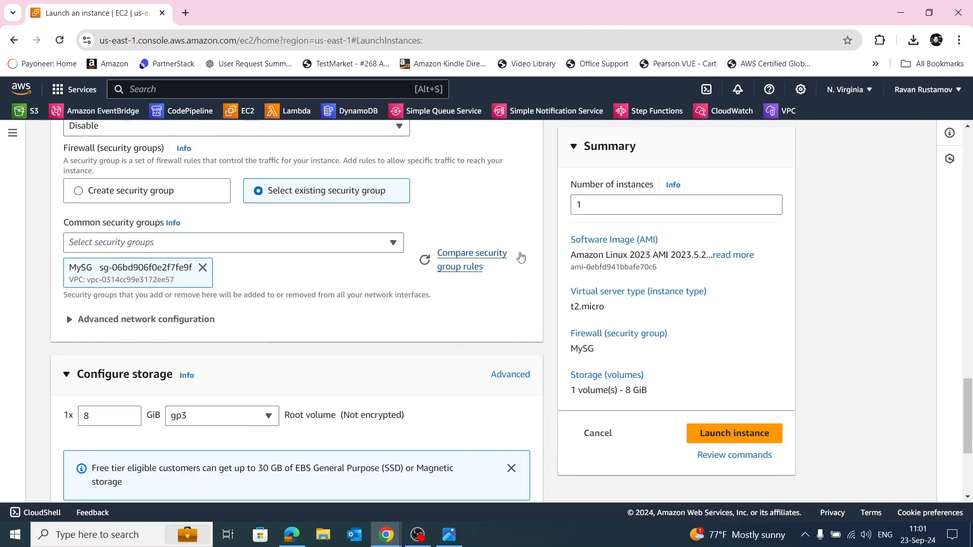
{"action": "scroll", "coordinate": [522, 346], "scroll_direction": "down", "scroll_amount": 1}
{"action": "scroll", "coordinate": [522, 346], "scroll_direction": "down", "scroll_amount": 2}
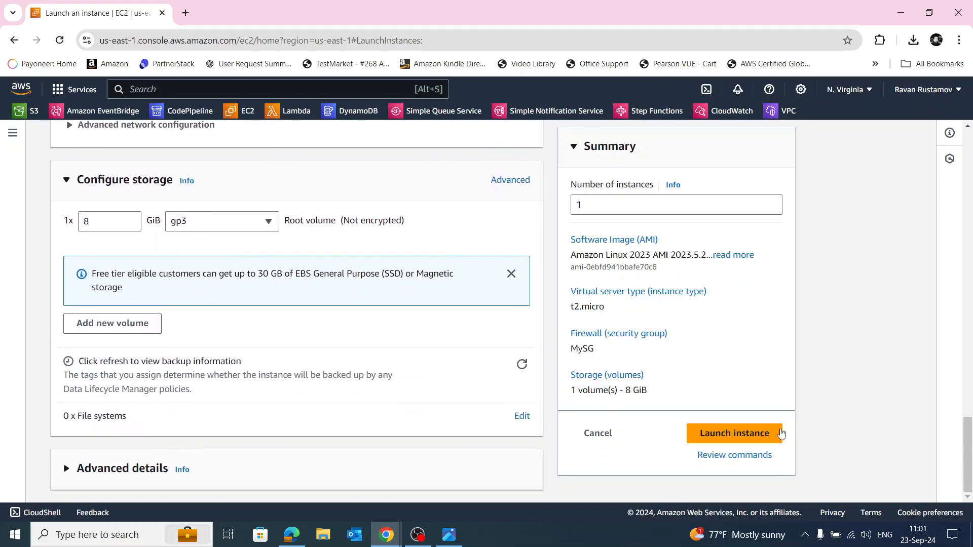
{"action": "left_click", "coordinate": [778, 433]}
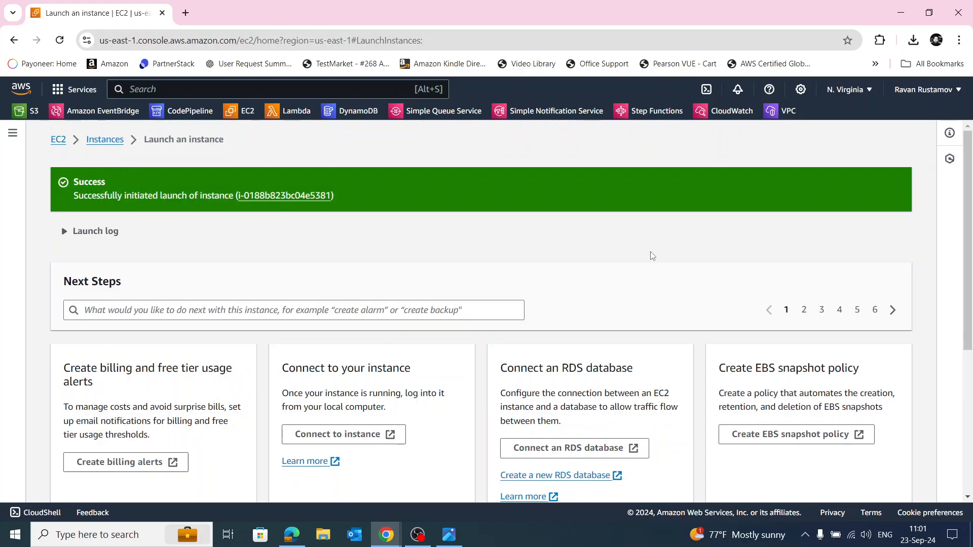
View all EC2 instances and refresh the list to check the launched instance's status.
{"action": "scroll", "coordinate": [877, 282], "scroll_direction": "down", "scroll_amount": 5}
{"action": "left_click", "coordinate": [869, 479]}
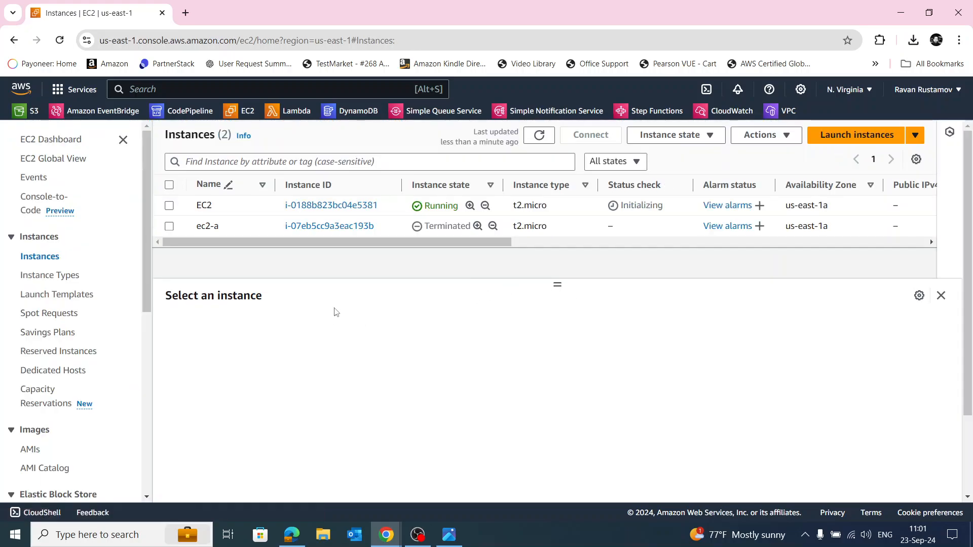
{"action": "left_click", "coordinate": [539, 135]}
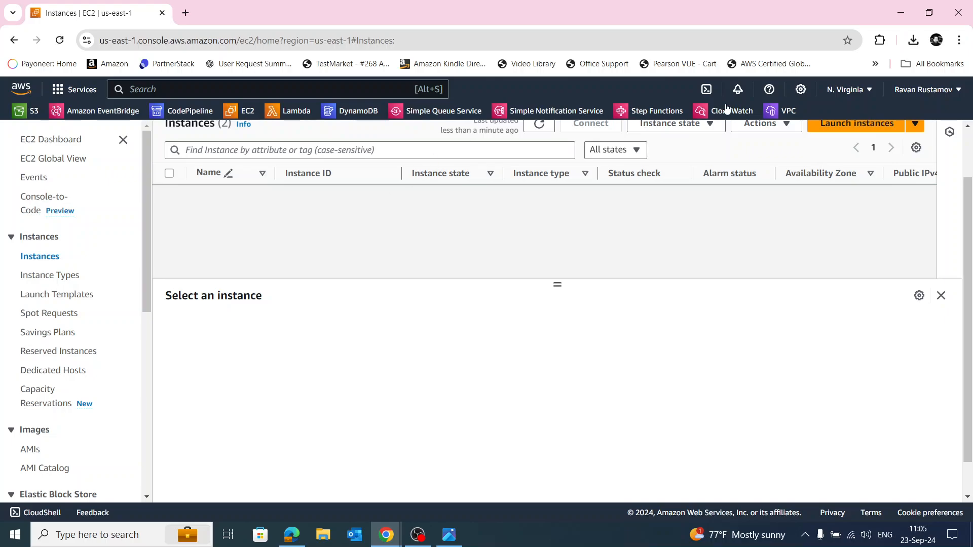
Start creating a VPC endpoint in the VPC console and name it My-Endpoint.
{"action": "left_click", "coordinate": [773, 112]}
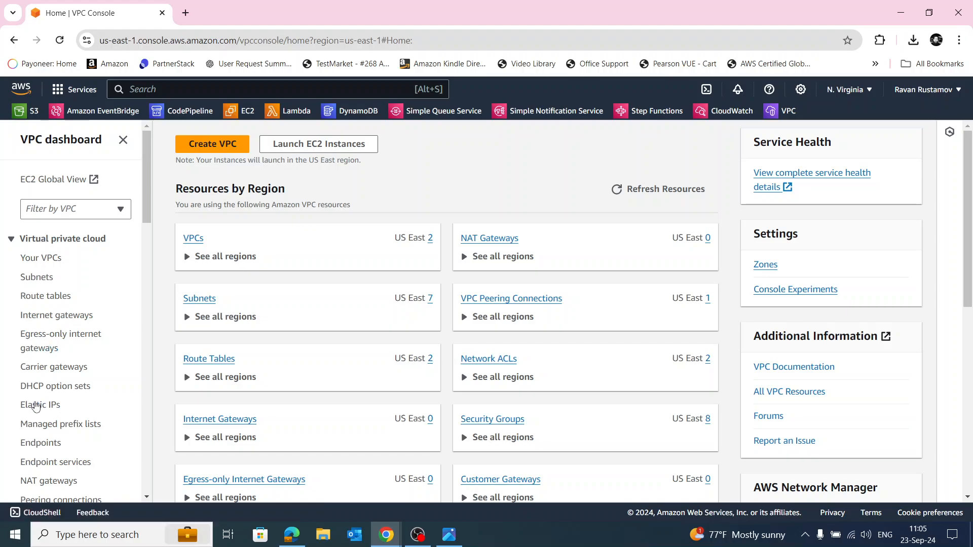
{"action": "left_click", "coordinate": [44, 444]}
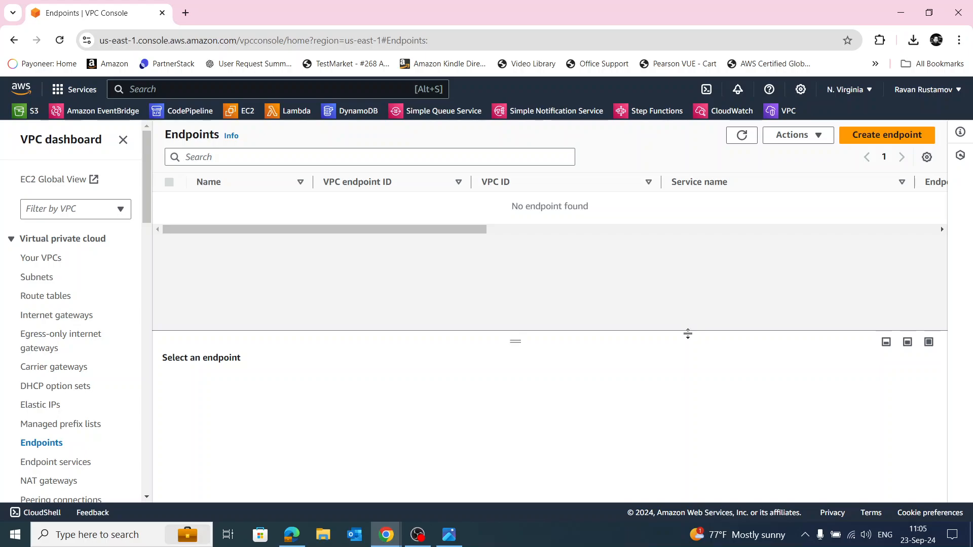
{"action": "left_click", "coordinate": [887, 137]}
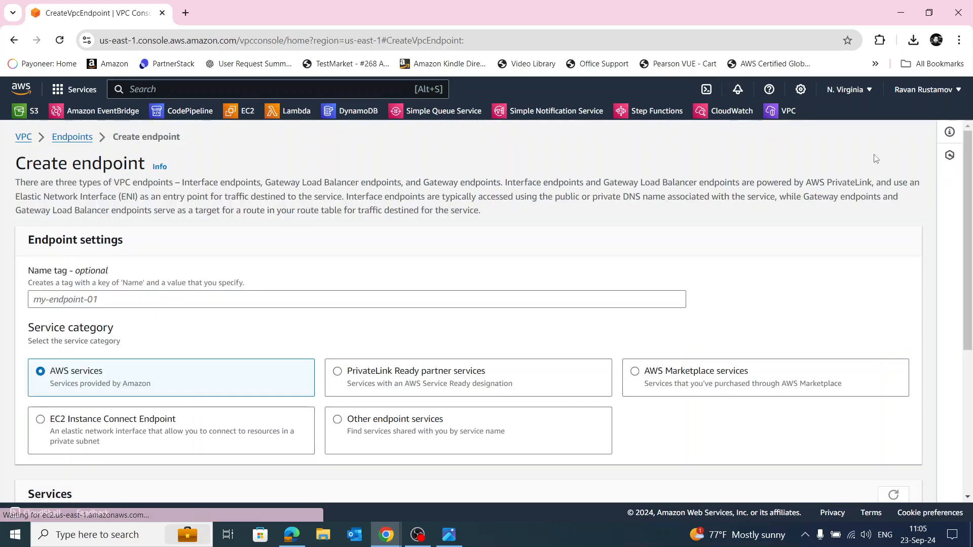
{"action": "left_click", "coordinate": [154, 304]}
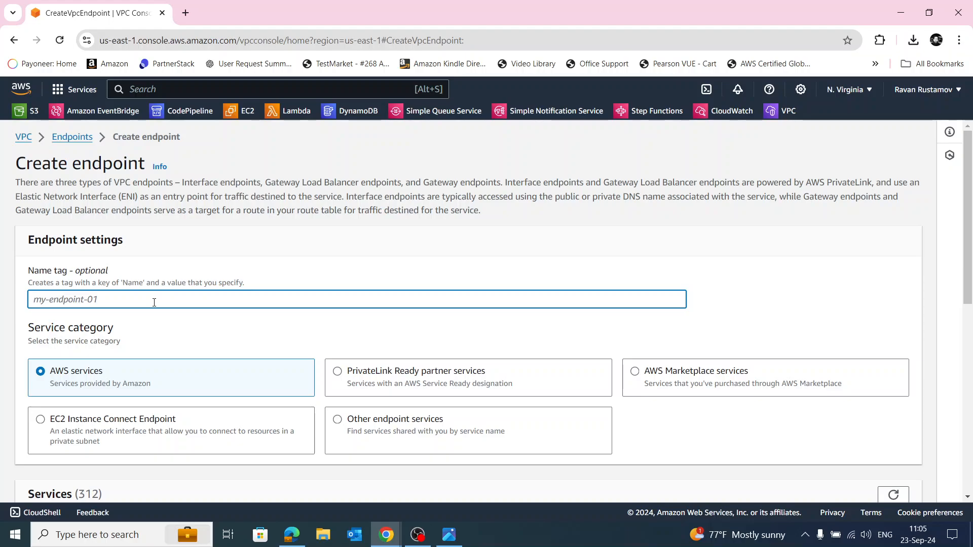
{"action": "scroll", "coordinate": [734, 274], "scroll_direction": "down", "scroll_amount": 4}
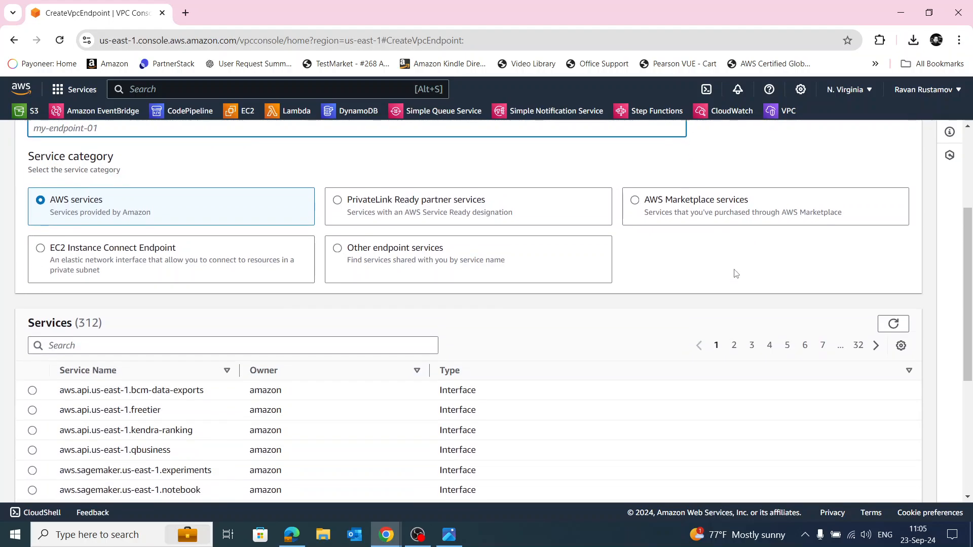
{"action": "scroll", "coordinate": [725, 299], "scroll_direction": "up", "scroll_amount": 4}
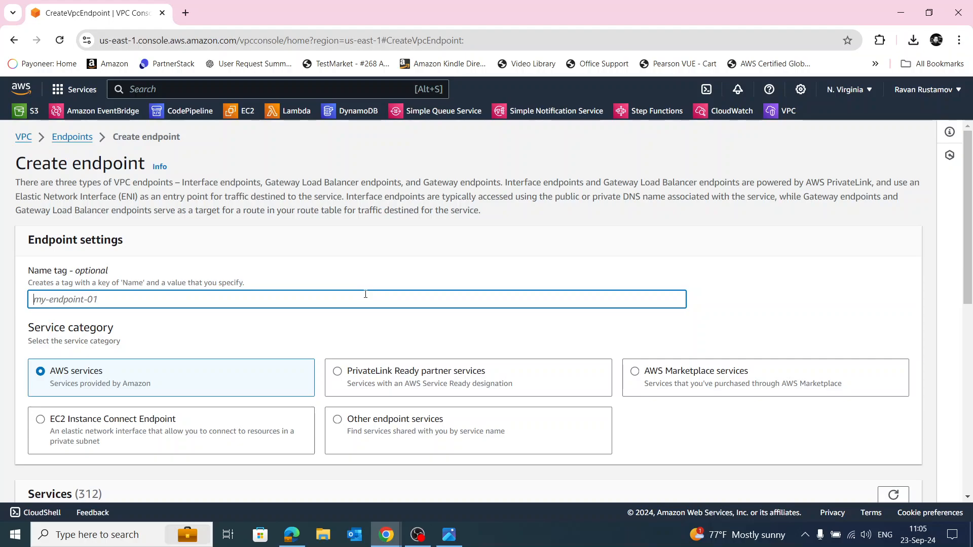
{"action": "type", "text": "My-Endpoint"}
{"action": "left_click", "coordinate": [266, 329]}
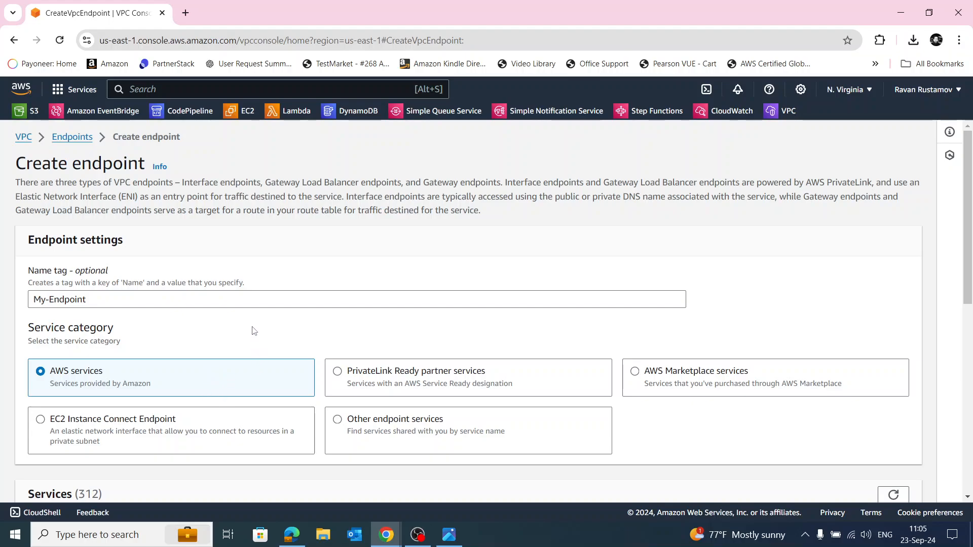
Filter the endpoint's available services by the service name com.amazonaws.us-east-1.s3.
{"action": "scroll", "coordinate": [255, 331], "scroll_direction": "down", "scroll_amount": 3}
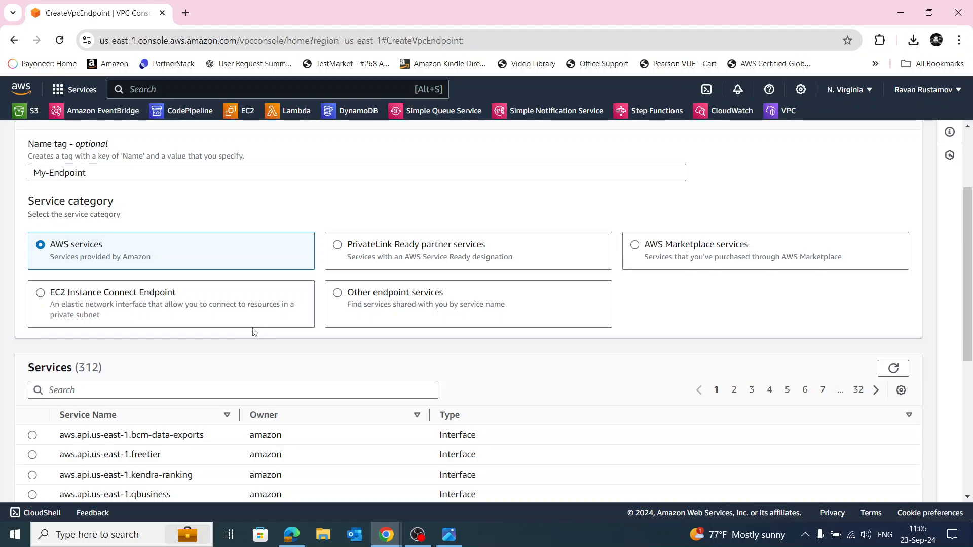
{"action": "scroll", "coordinate": [263, 352], "scroll_direction": "down", "scroll_amount": 2}
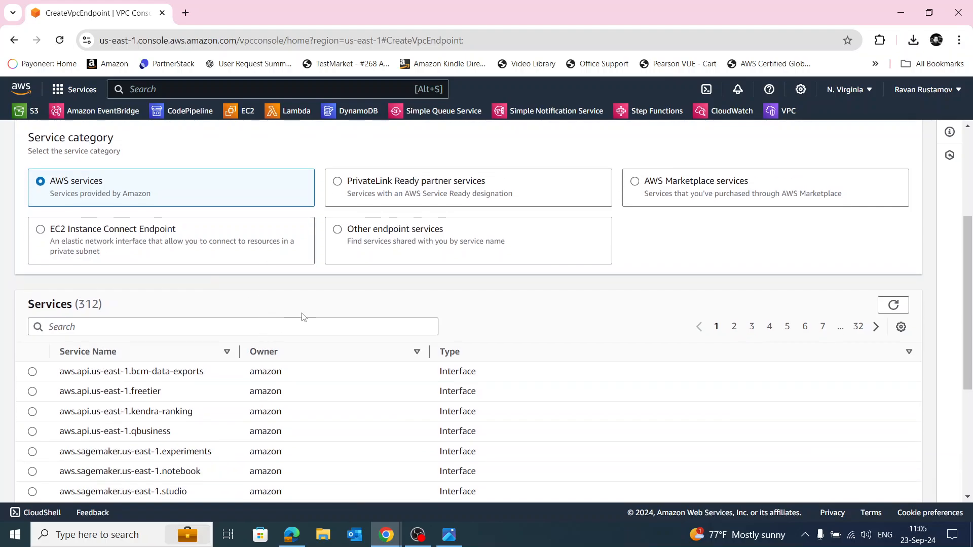
{"action": "left_click", "coordinate": [263, 327]}
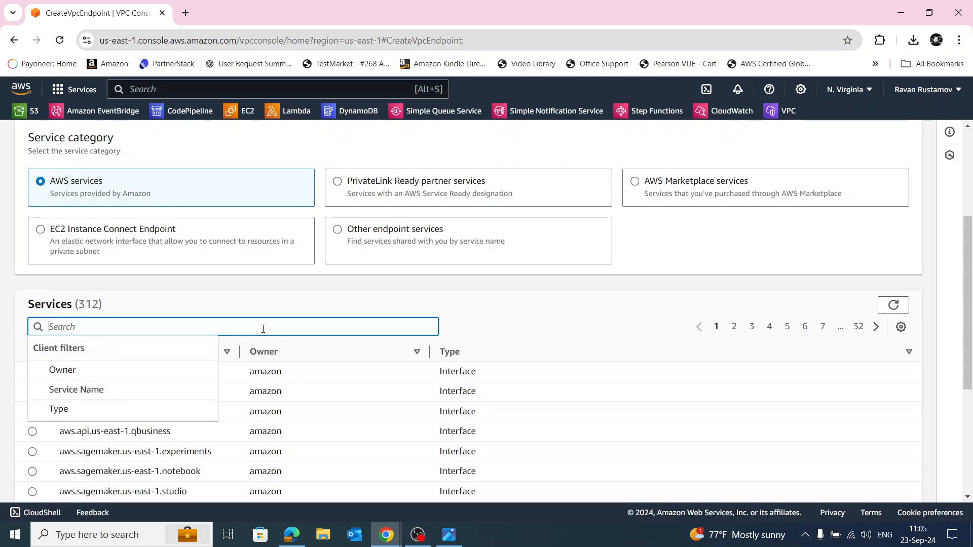
{"action": "type", "text": "33"}
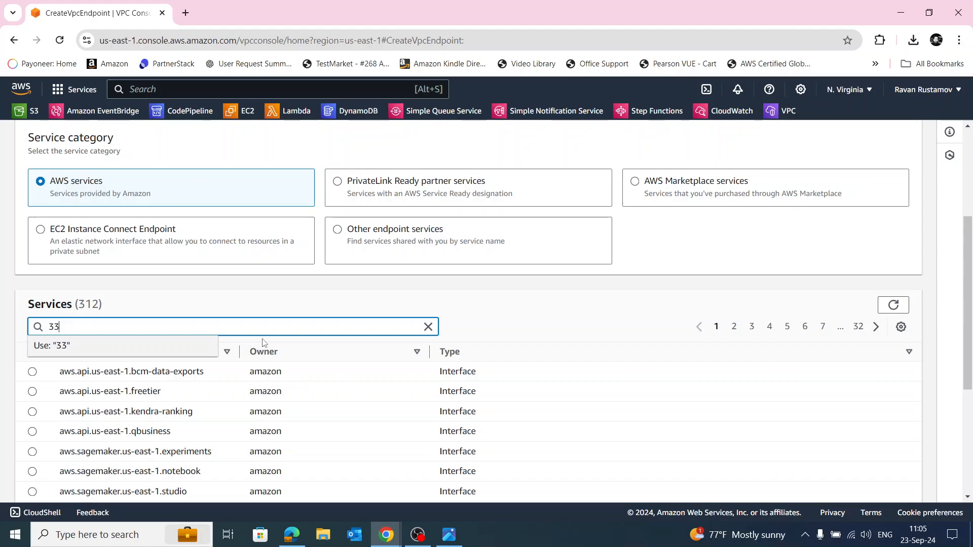
{"action": "key", "text": "BackSpace"}
{"action": "key", "text": "BackSpace"}
{"action": "type", "text": "s3"}
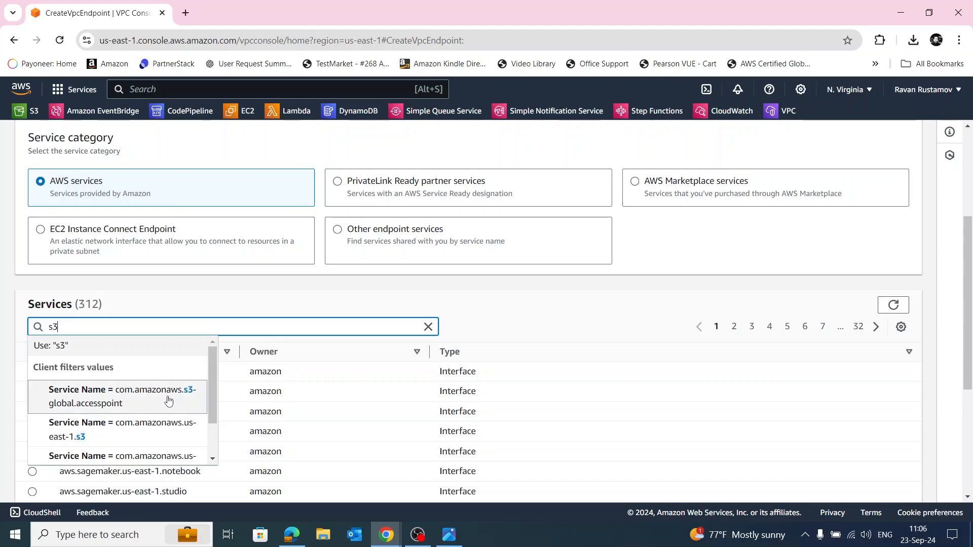
{"action": "left_click", "coordinate": [155, 431]}
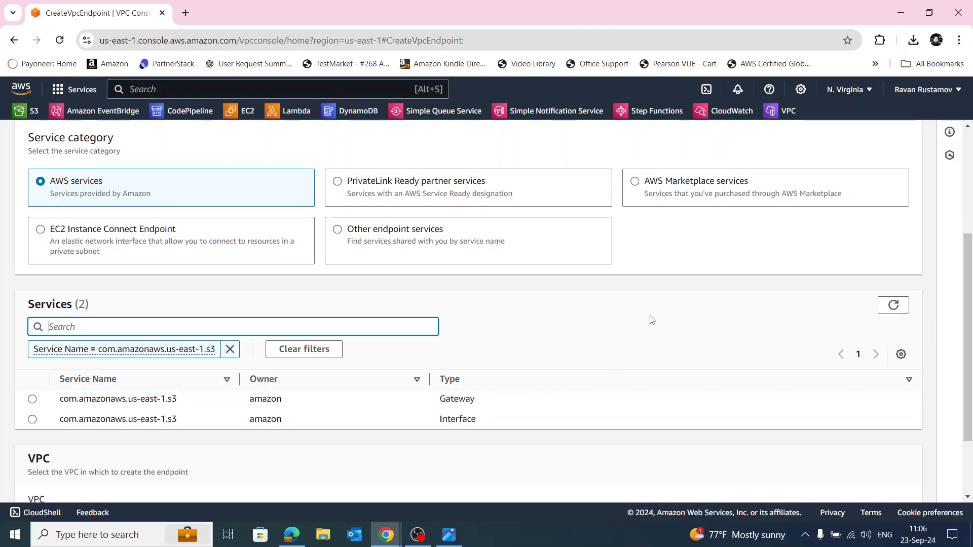
Select the Gateway type of the com.amazonaws.us-east-1.s3 service for the endpoint.
{"action": "scroll", "coordinate": [628, 314], "scroll_direction": "up", "scroll_amount": 3}
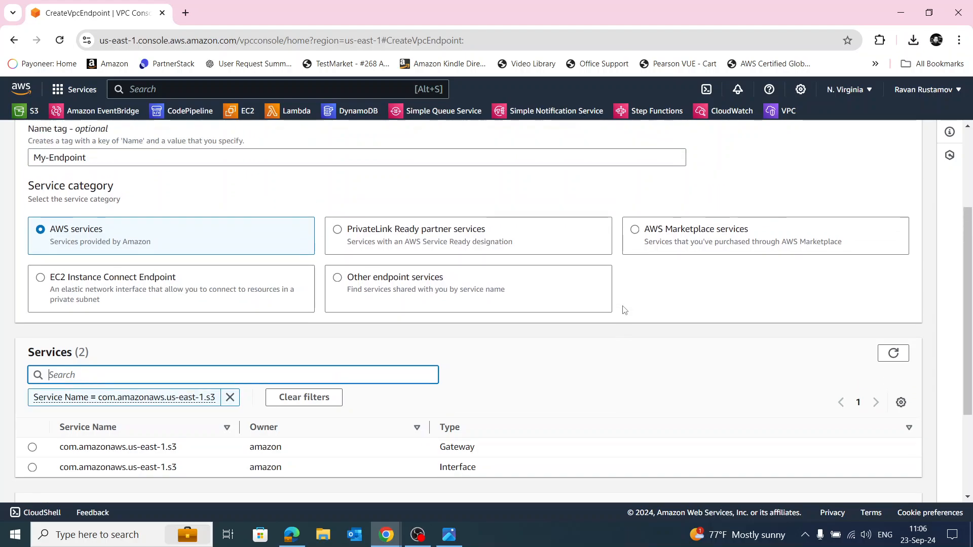
{"action": "scroll", "coordinate": [623, 327], "scroll_direction": "down", "scroll_amount": 4}
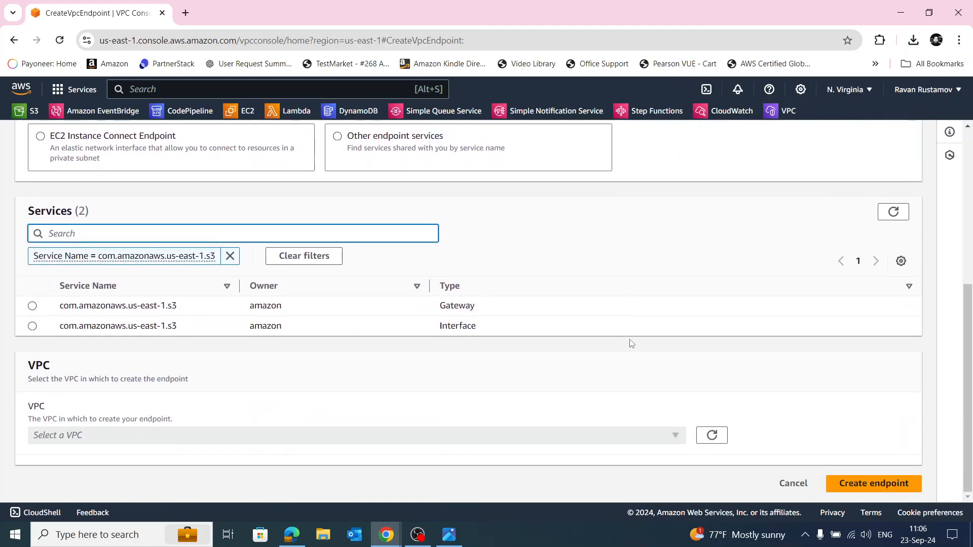
{"action": "left_click", "coordinate": [652, 451]}
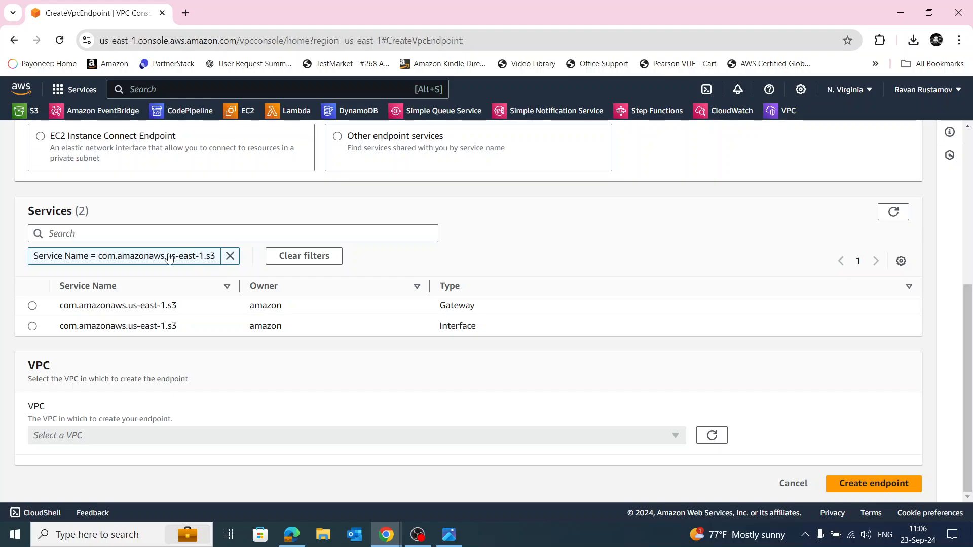
{"action": "left_click", "coordinate": [200, 306]}
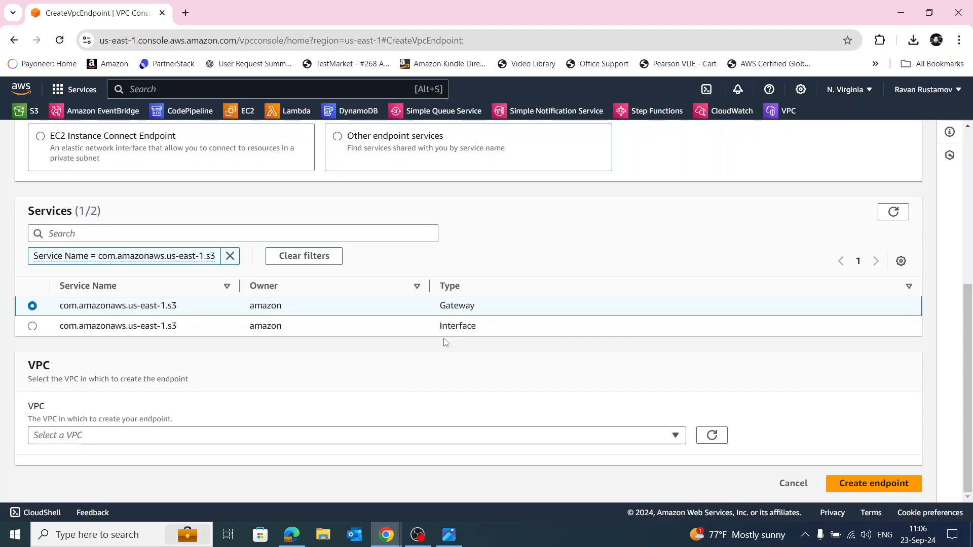
Place the endpoint in MyVPC and associate it with the main route table linked to MyPublicSubnet.
{"action": "left_click", "coordinate": [123, 437]}
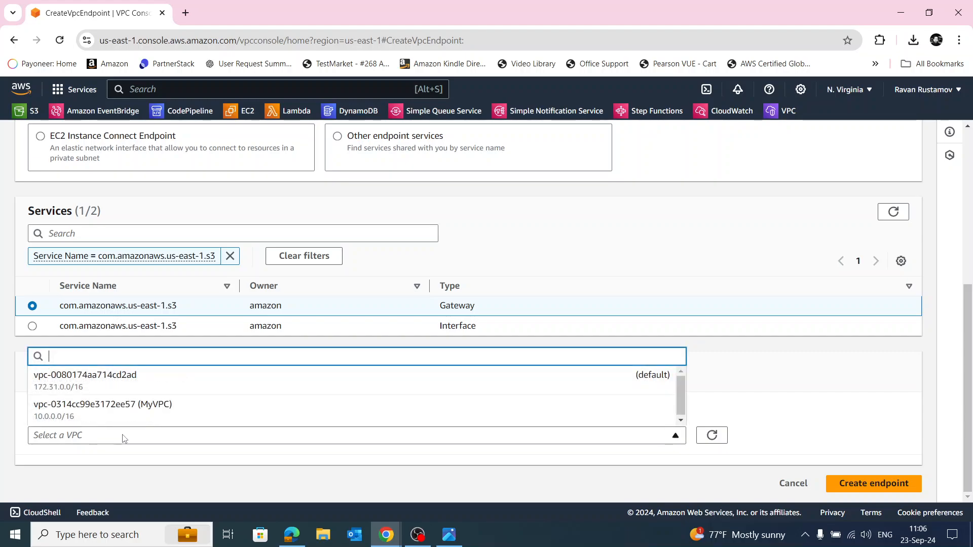
{"action": "left_click", "coordinate": [239, 413]}
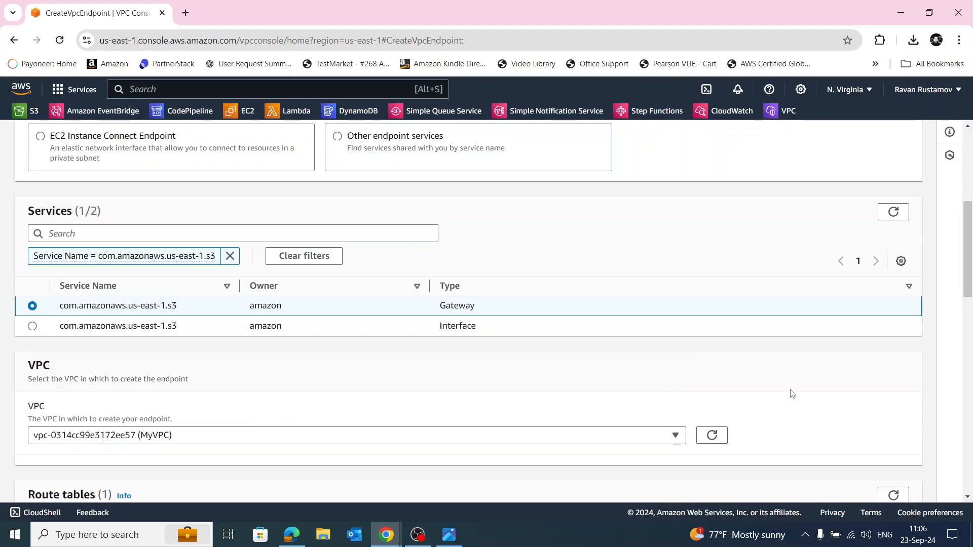
{"action": "scroll", "coordinate": [845, 395], "scroll_direction": "down", "scroll_amount": 3}
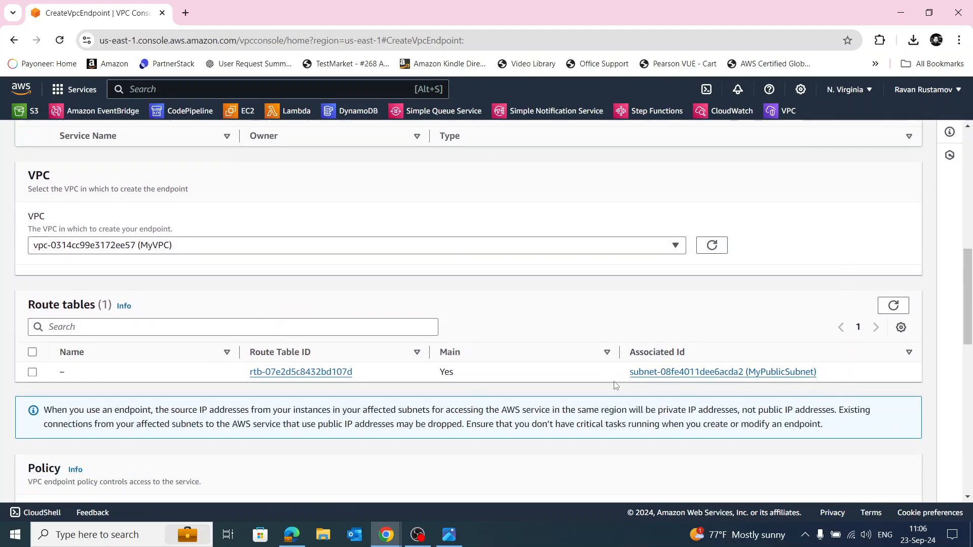
{"action": "left_click", "coordinate": [32, 373]}
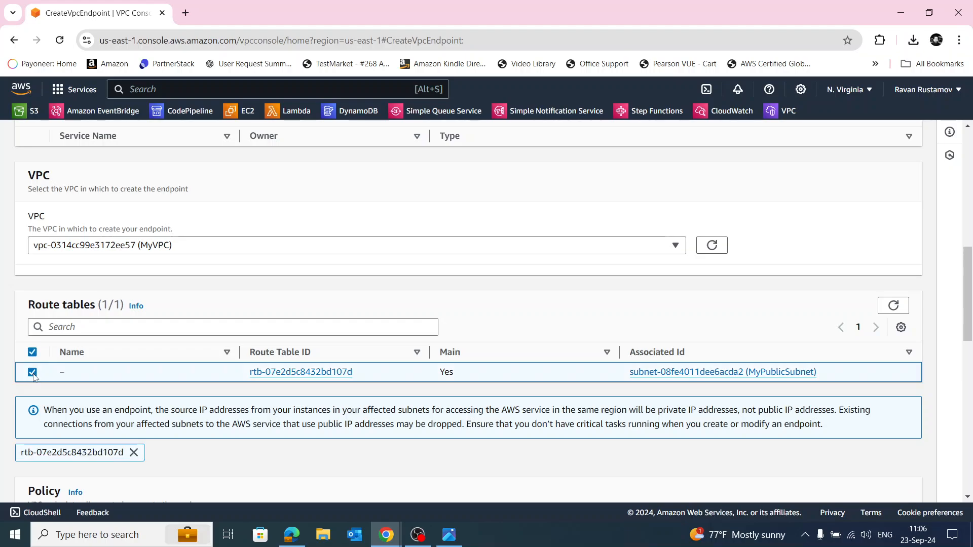
Keep the Full access policy and the Name tag, and create the endpoint.
{"action": "scroll", "coordinate": [503, 403], "scroll_direction": "down", "scroll_amount": 5}
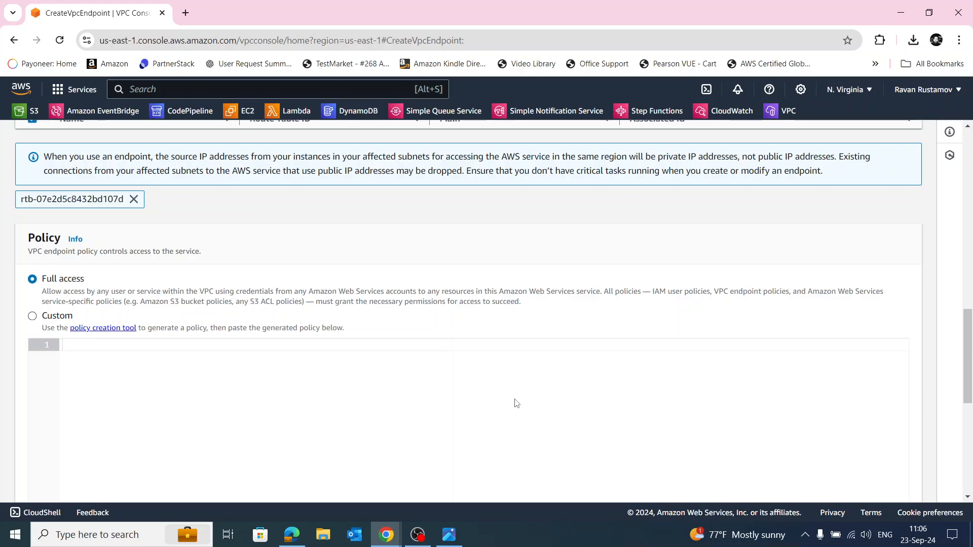
{"action": "scroll", "coordinate": [341, 369], "scroll_direction": "down", "scroll_amount": 6}
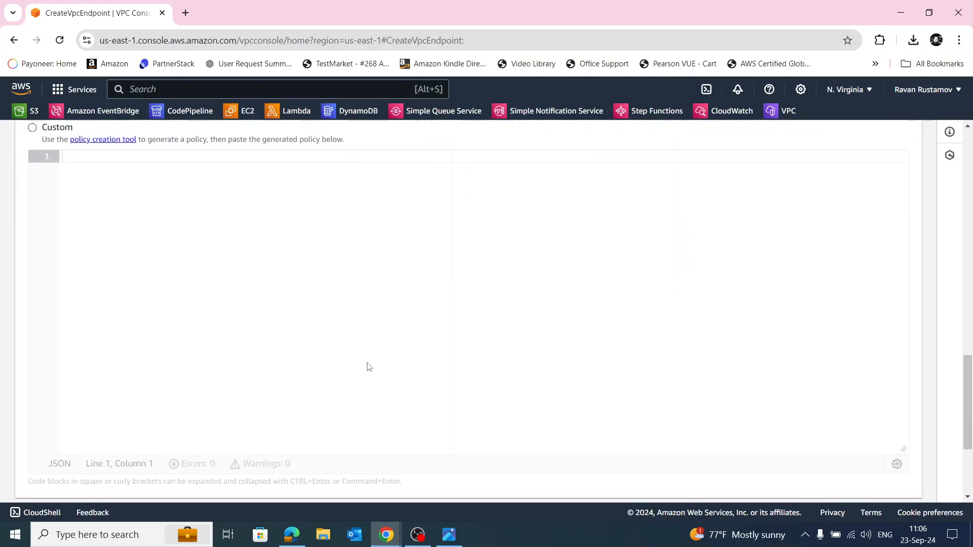
{"action": "scroll", "coordinate": [422, 369], "scroll_direction": "down", "scroll_amount": 1}
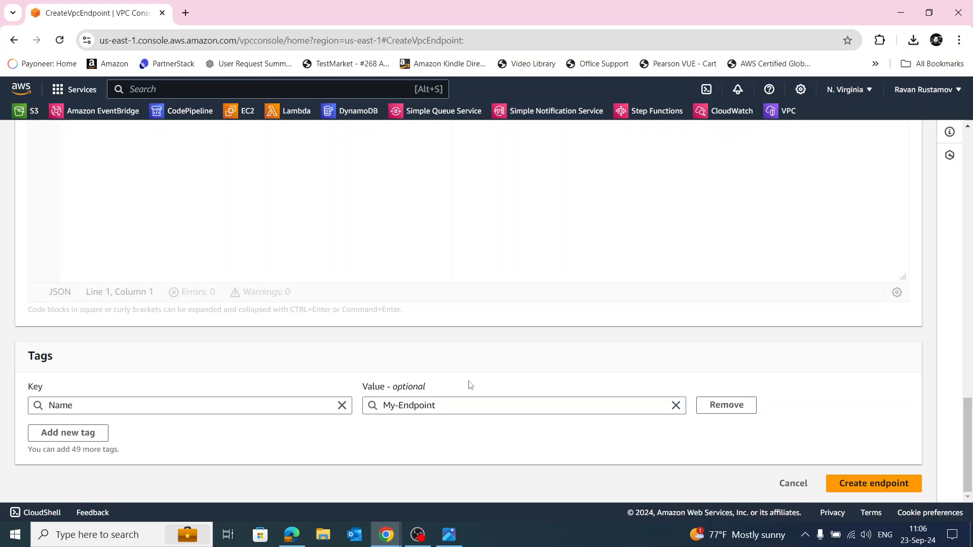
{"action": "left_click", "coordinate": [872, 483]}
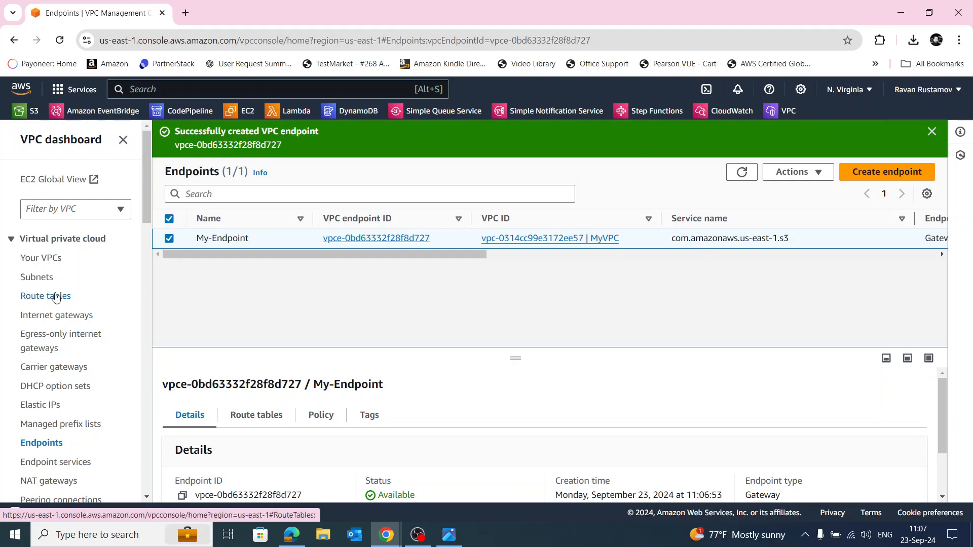
Inspect the routes of MyVPC's main route table, open them for editing and try to save without changes.
{"action": "left_click", "coordinate": [56, 298]}
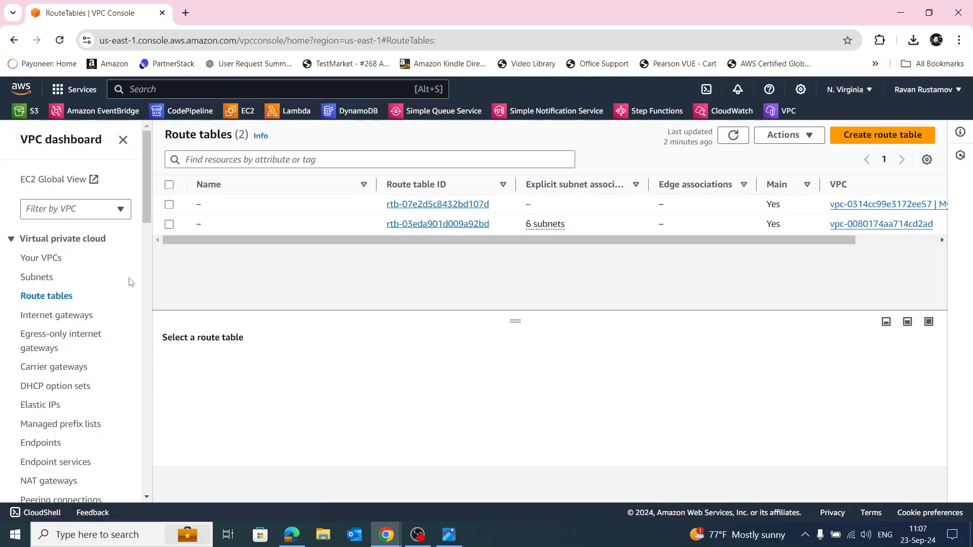
{"action": "left_click_drag", "start_coordinate": [408, 239], "coordinate": [197, 247]}
{"action": "left_click", "coordinate": [169, 204]}
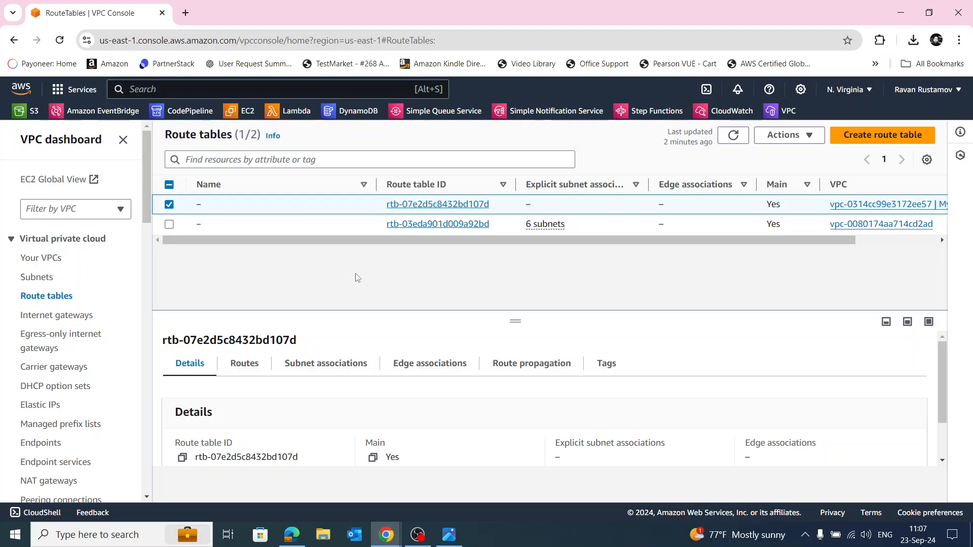
{"action": "left_click", "coordinate": [251, 365]}
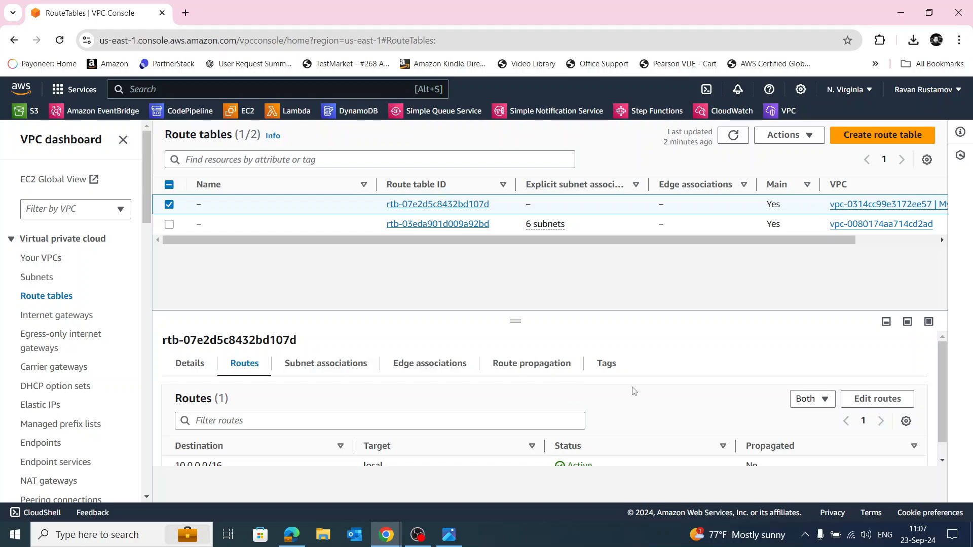
{"action": "left_click", "coordinate": [884, 406]}
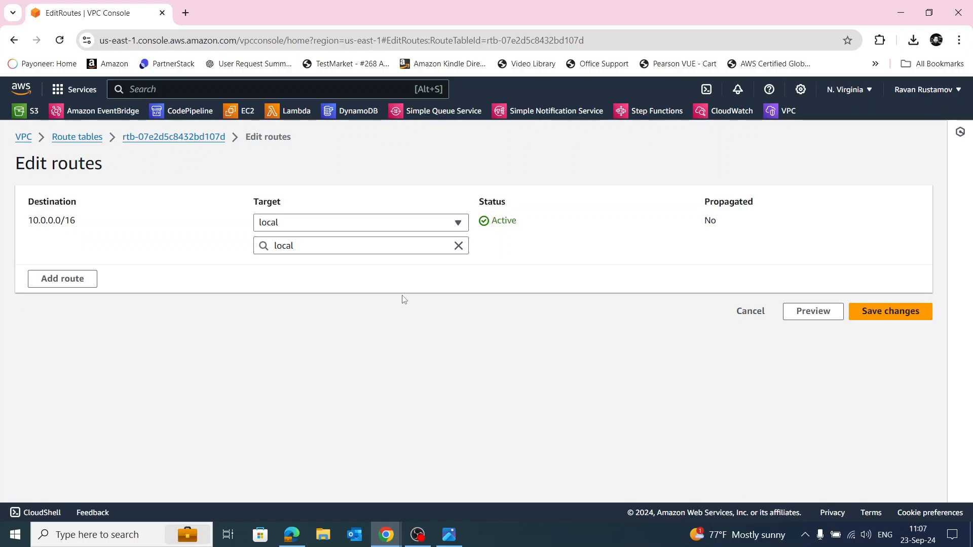
{"action": "left_click", "coordinate": [888, 315]}
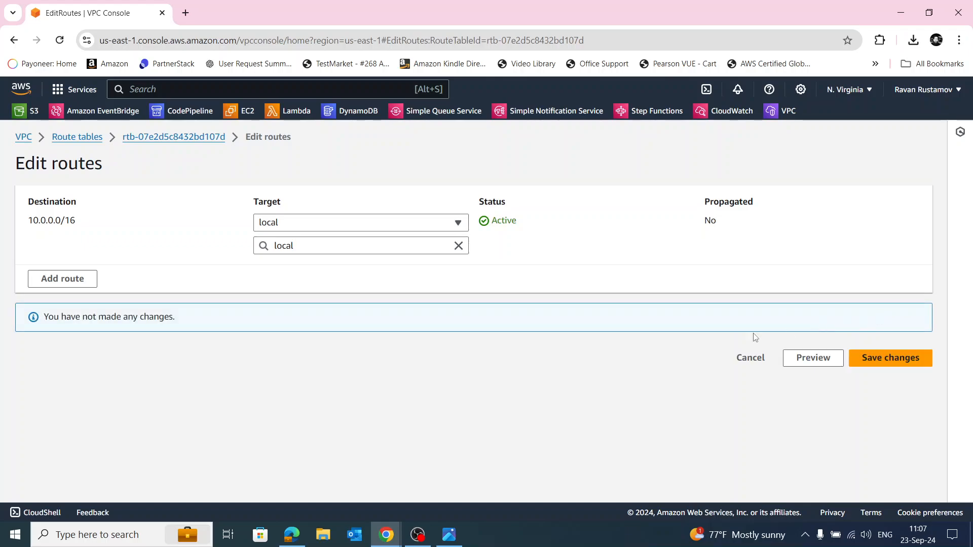
Cancel the route editing and open the connection options of the running instance named EC2.
{"action": "left_click", "coordinate": [756, 361]}
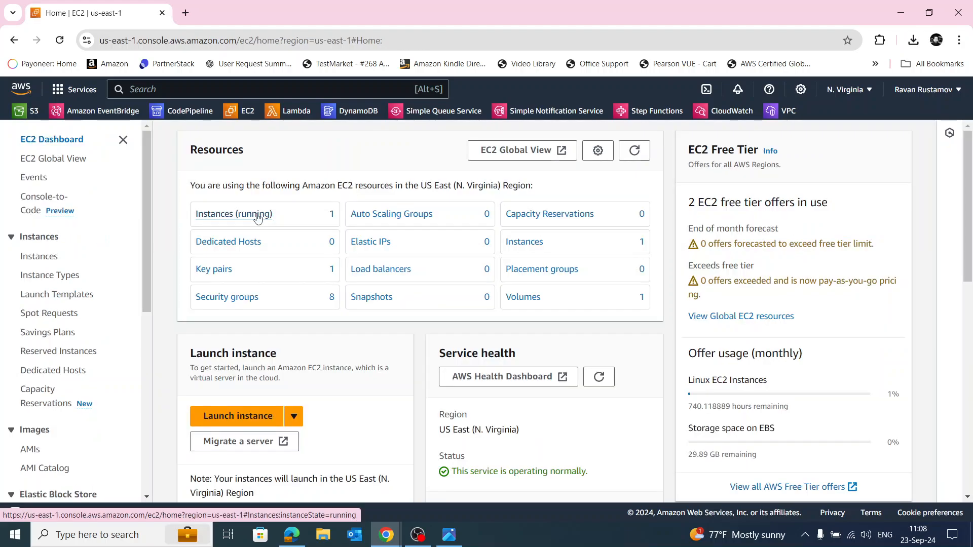
{"action": "left_click", "coordinate": [258, 215]}
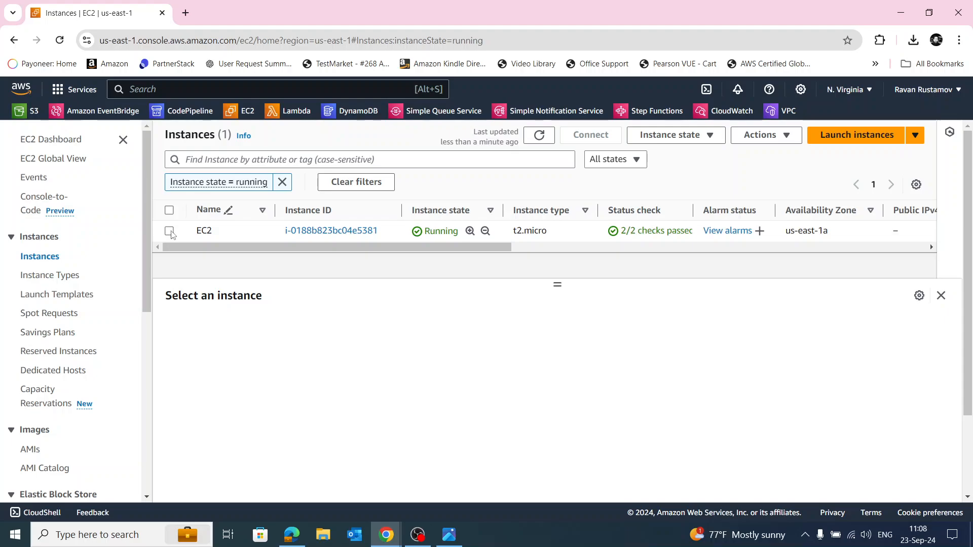
{"action": "left_click", "coordinate": [170, 230]}
{"action": "left_click", "coordinate": [595, 140]}
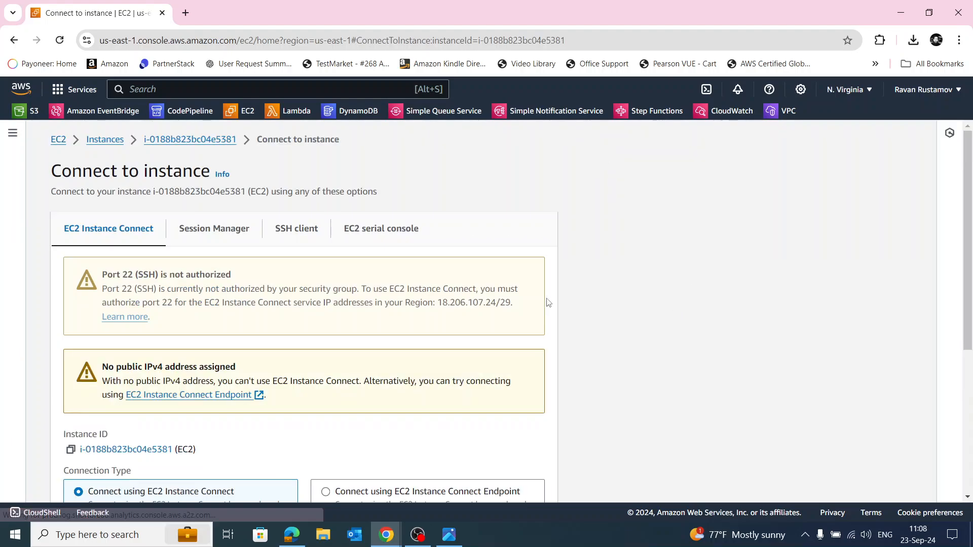
{"action": "scroll", "coordinate": [373, 294], "scroll_direction": "down", "scroll_amount": 3}
{"action": "scroll", "coordinate": [373, 294], "scroll_direction": "down", "scroll_amount": 1}
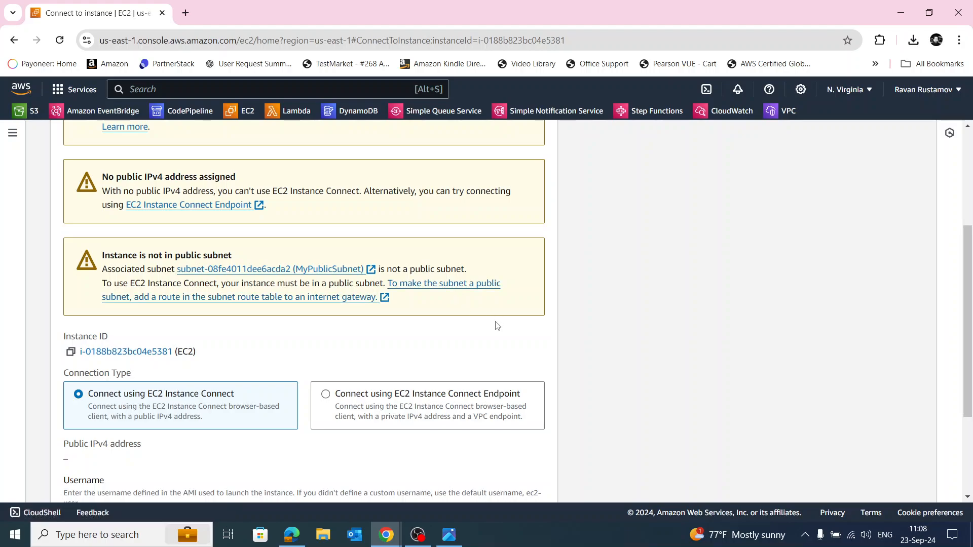
Set the connection type to EC2 Instance Connect Endpoint, refresh the list of available endpoints and review the remaining connection settings.
{"action": "left_click", "coordinate": [327, 396]}
{"action": "scroll", "coordinate": [456, 363], "scroll_direction": "down", "scroll_amount": 4}
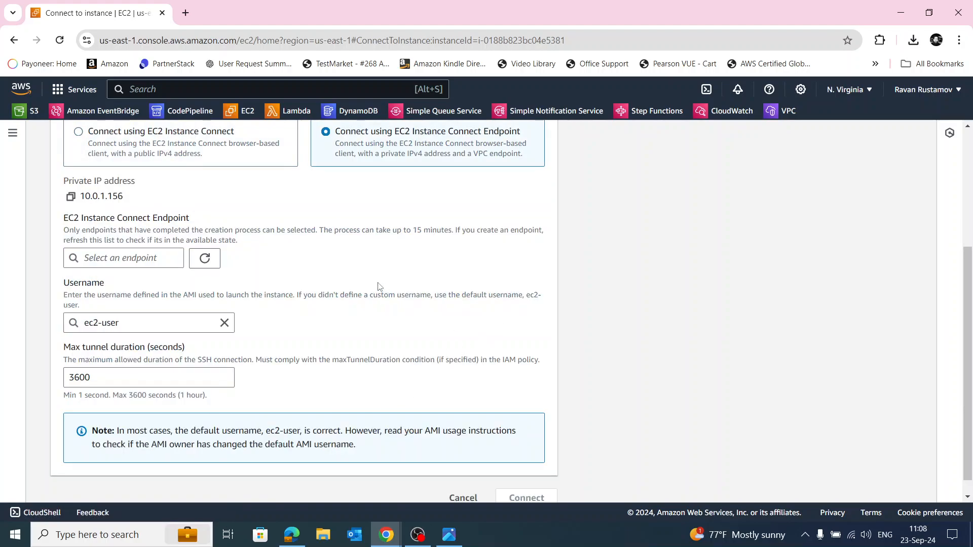
{"action": "scroll", "coordinate": [378, 286], "scroll_direction": "up", "scroll_amount": 2}
{"action": "left_click", "coordinate": [152, 385]}
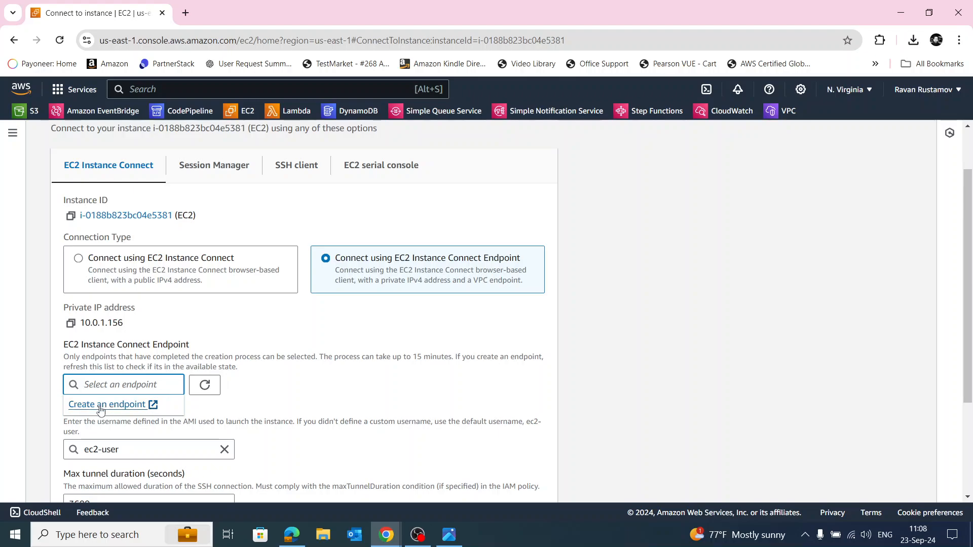
{"action": "left_click", "coordinate": [205, 385]}
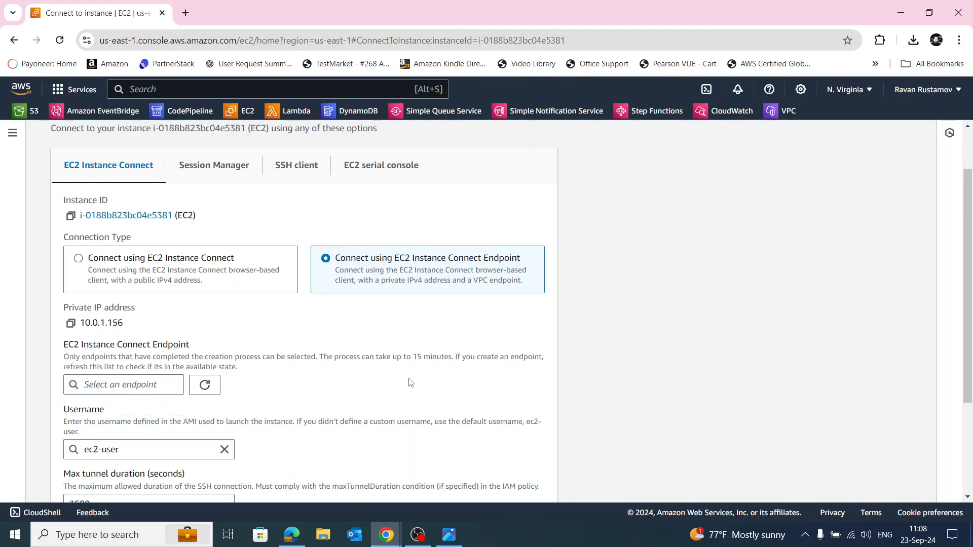
{"action": "scroll", "coordinate": [410, 383], "scroll_direction": "up", "scroll_amount": 1}
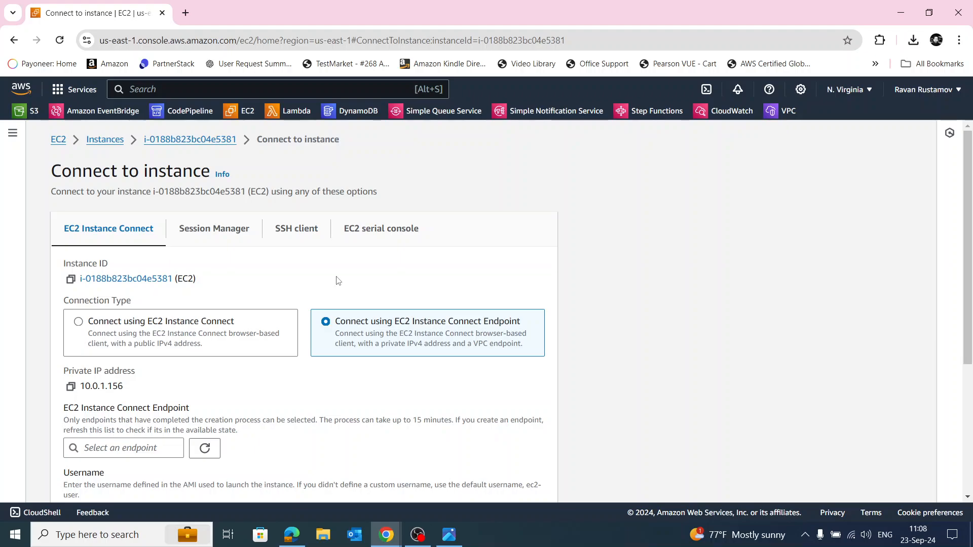
{"action": "scroll", "coordinate": [338, 281], "scroll_direction": "down", "scroll_amount": 3}
{"action": "scroll", "coordinate": [400, 304], "scroll_direction": "down", "scroll_amount": 1}
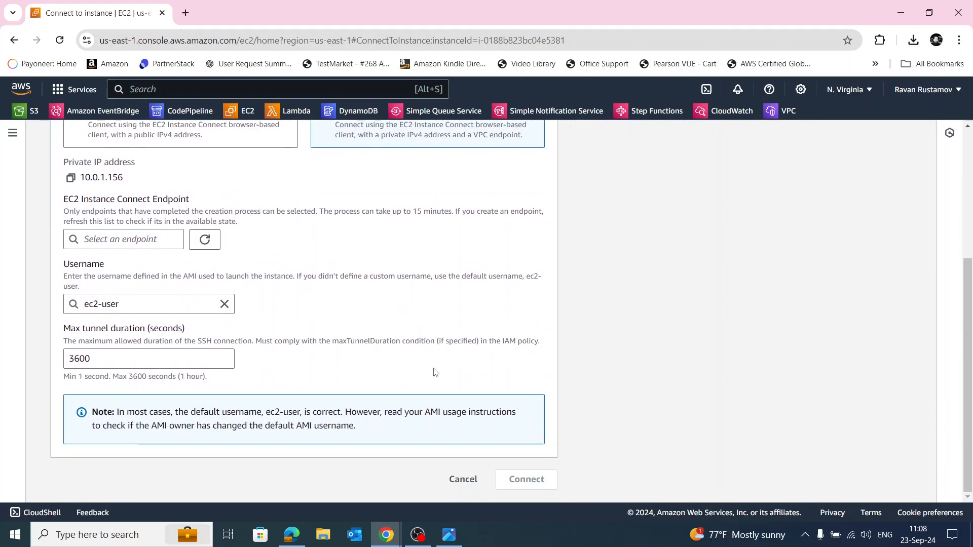
{"action": "scroll", "coordinate": [436, 373], "scroll_direction": "up", "scroll_amount": 4}
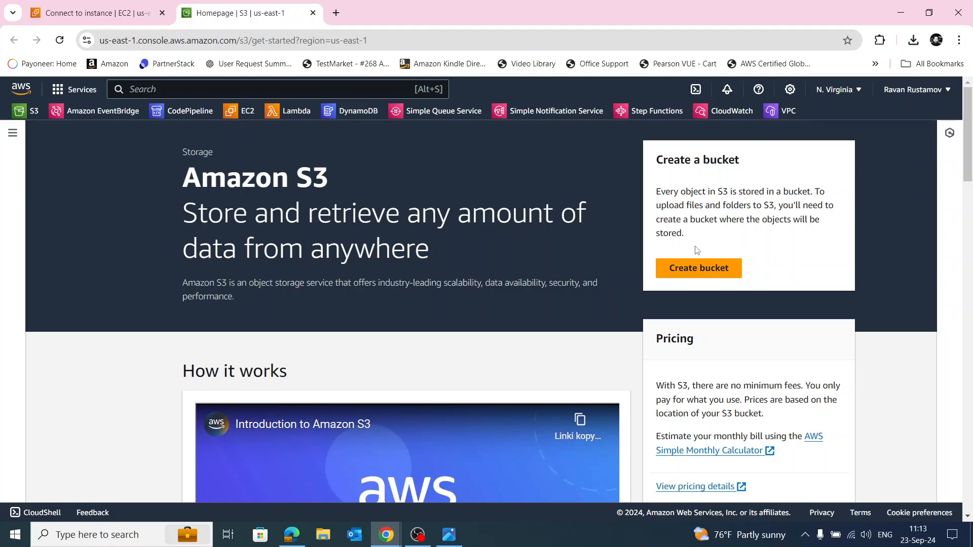
Start creating a general purpose S3 bucket and enter My-Endpoint as its name.
{"action": "left_click", "coordinate": [687, 271]}
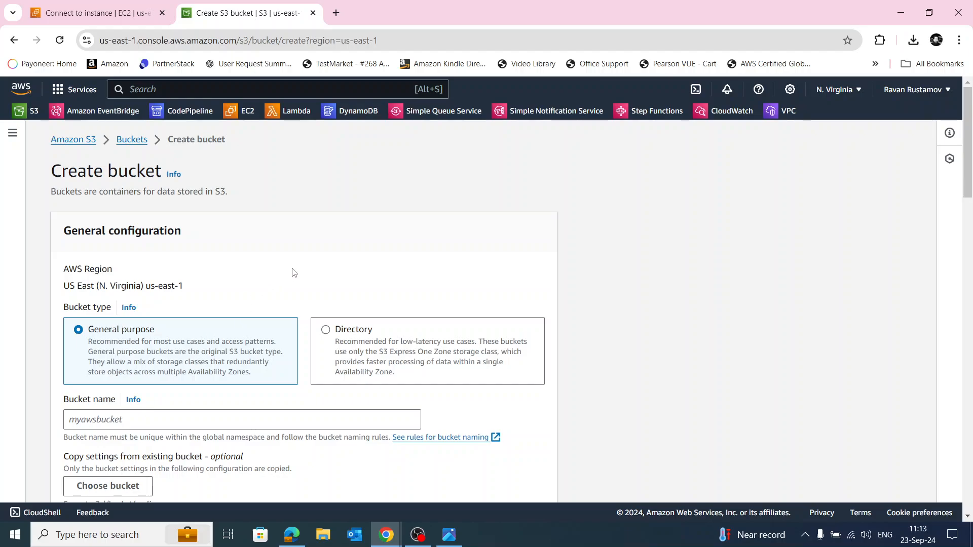
{"action": "scroll", "coordinate": [291, 271], "scroll_direction": "down", "scroll_amount": 3}
{"action": "left_click", "coordinate": [183, 223]}
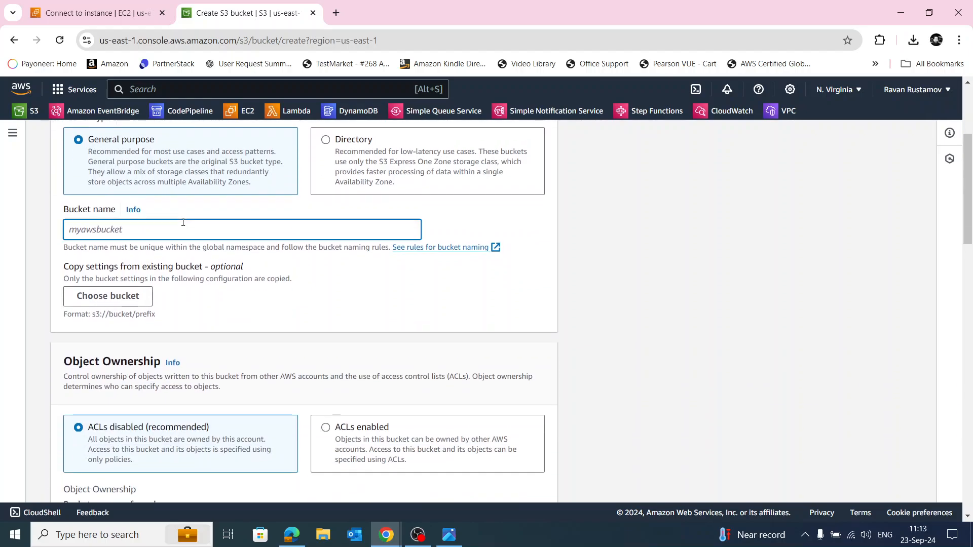
{"action": "type", "text": "My-End"}
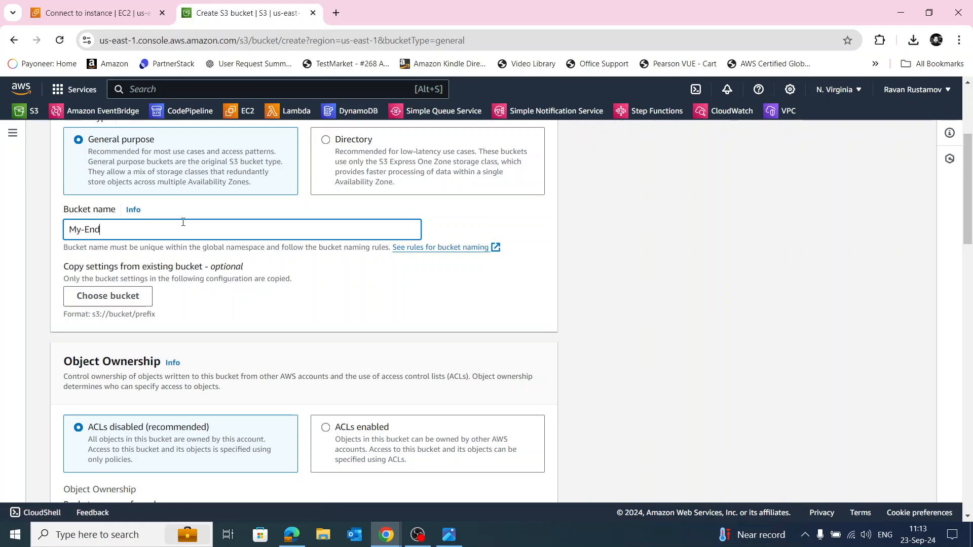
{"action": "type", "text": "point"}
Keep the default ownership, public access, versioning and SSE-S3 encryption settings, disable the Bucket Key and try to create the bucket.
{"action": "scroll", "coordinate": [327, 306], "scroll_direction": "down", "scroll_amount": 3}
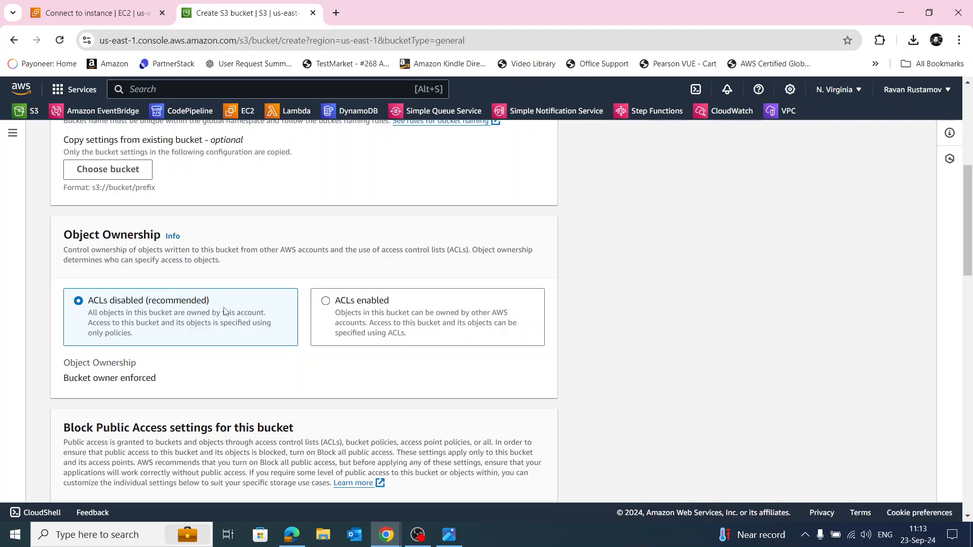
{"action": "scroll", "coordinate": [249, 309], "scroll_direction": "down", "scroll_amount": 3}
{"action": "scroll", "coordinate": [263, 276], "scroll_direction": "down", "scroll_amount": 3}
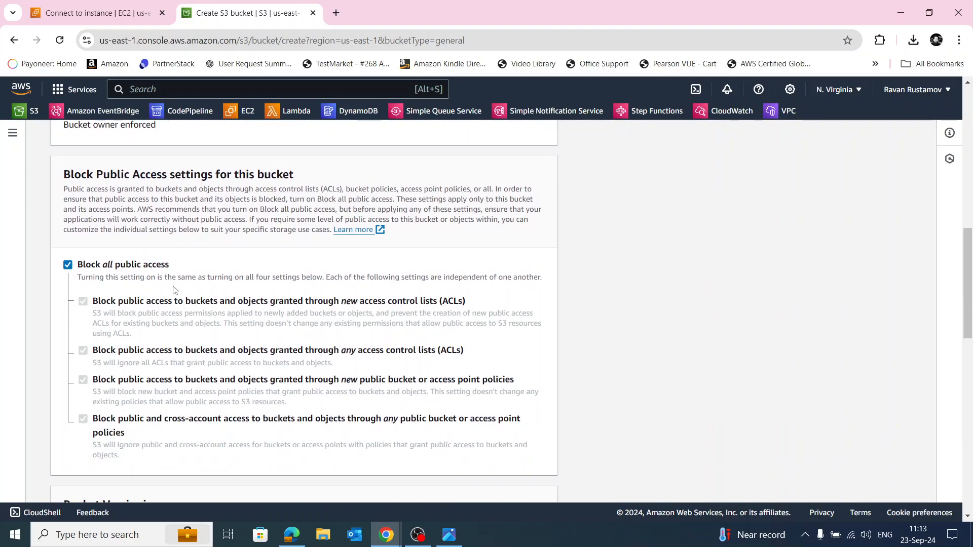
{"action": "scroll", "coordinate": [185, 289], "scroll_direction": "down", "scroll_amount": 5}
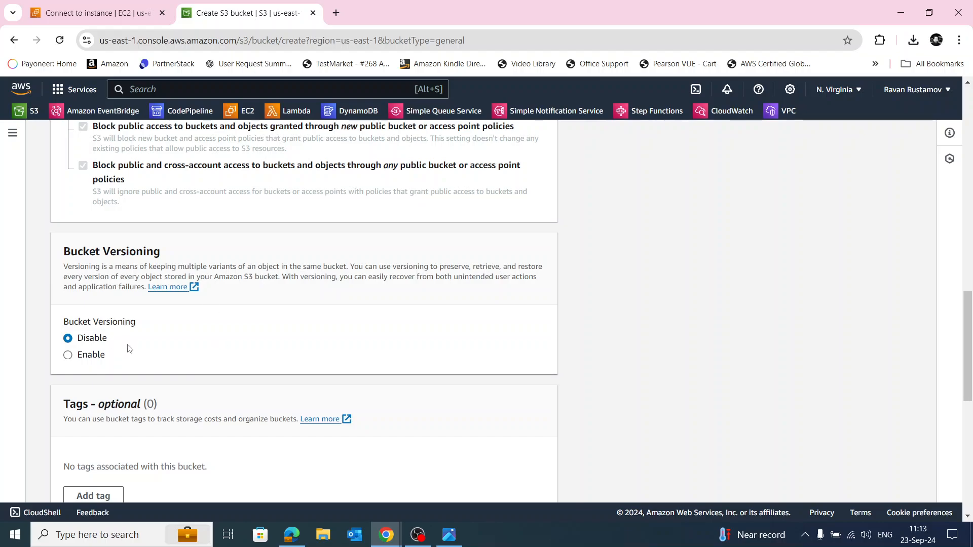
{"action": "scroll", "coordinate": [215, 338], "scroll_direction": "down", "scroll_amount": 5}
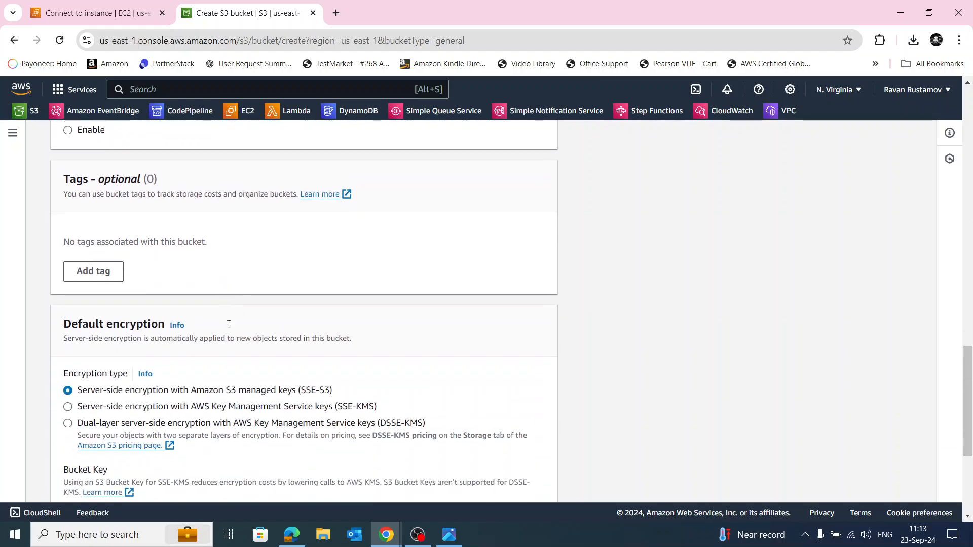
{"action": "scroll", "coordinate": [340, 320], "scroll_direction": "down", "scroll_amount": 1}
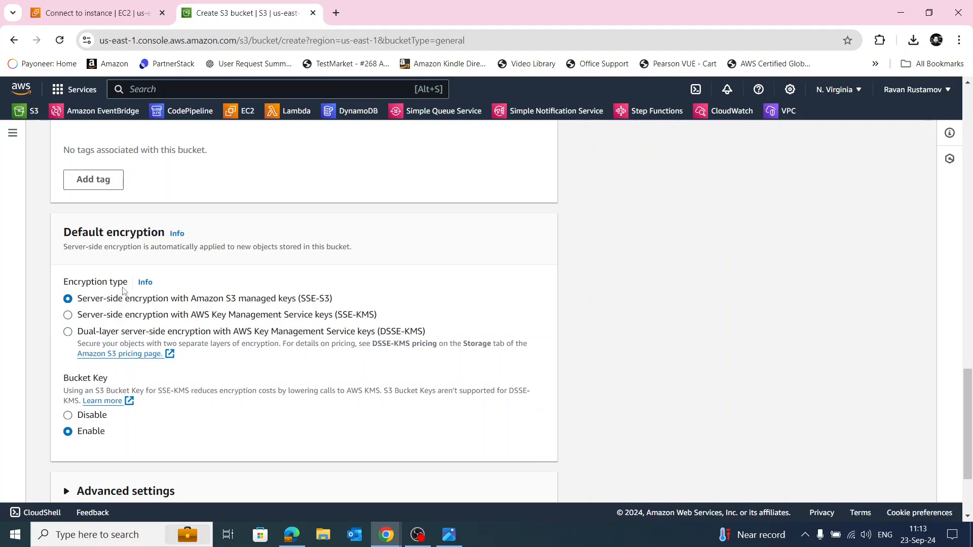
{"action": "scroll", "coordinate": [317, 283], "scroll_direction": "down", "scroll_amount": 2}
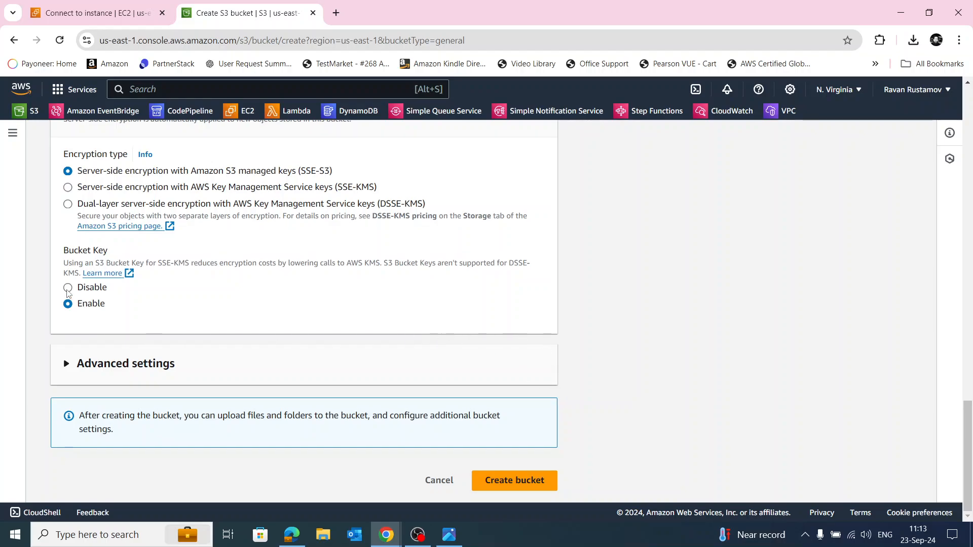
{"action": "left_click", "coordinate": [67, 287]}
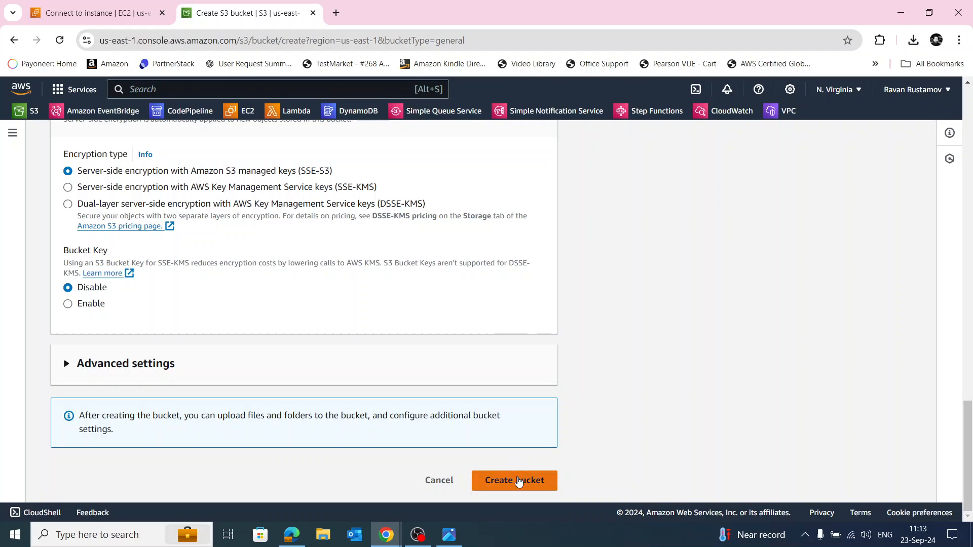
{"action": "left_click", "coordinate": [517, 480]}
Change the bucket name to my-endpoint-s3 in lowercase and create the bucket.
{"action": "scroll", "coordinate": [507, 387], "scroll_direction": "up", "scroll_amount": 18}
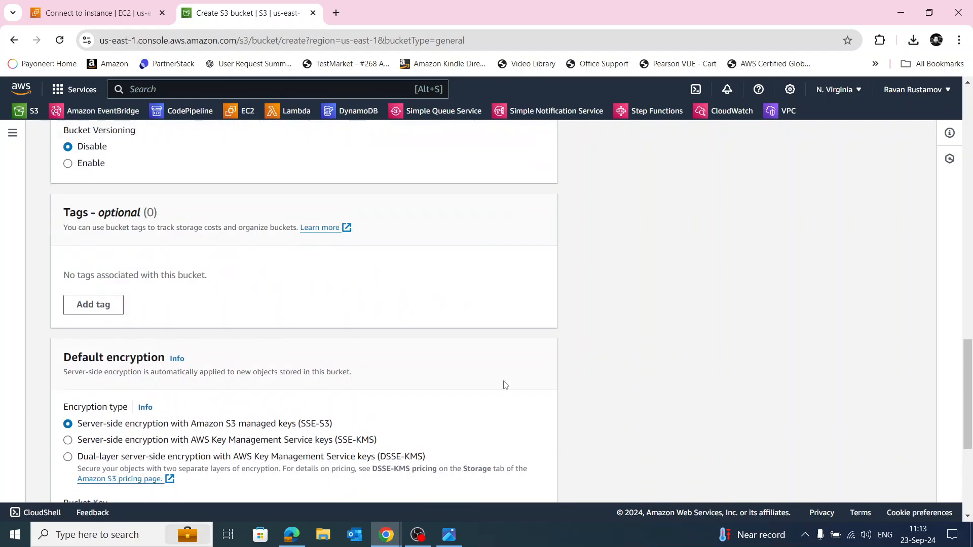
{"action": "scroll", "coordinate": [513, 388], "scroll_direction": "up", "scroll_amount": 5}
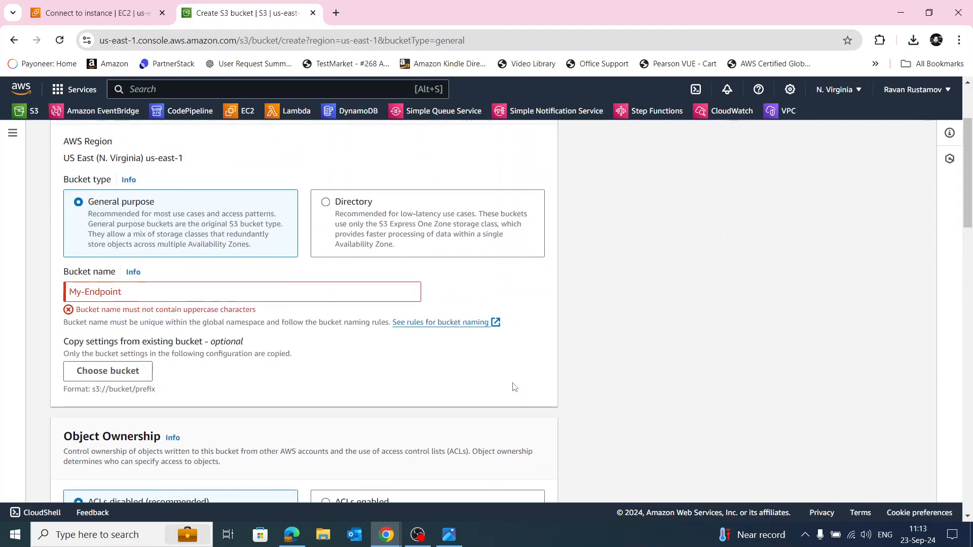
{"action": "left_click", "coordinate": [157, 292]}
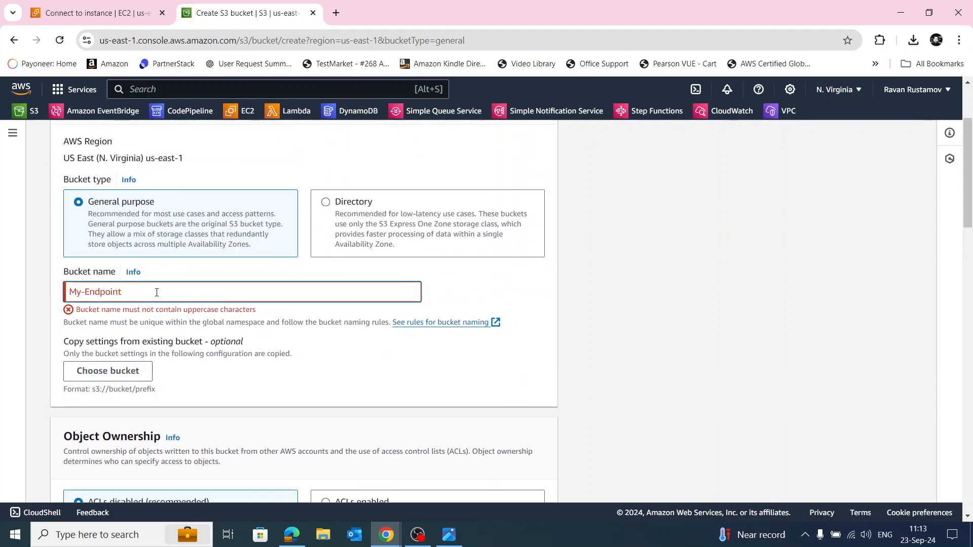
{"action": "type", "text": "-"}
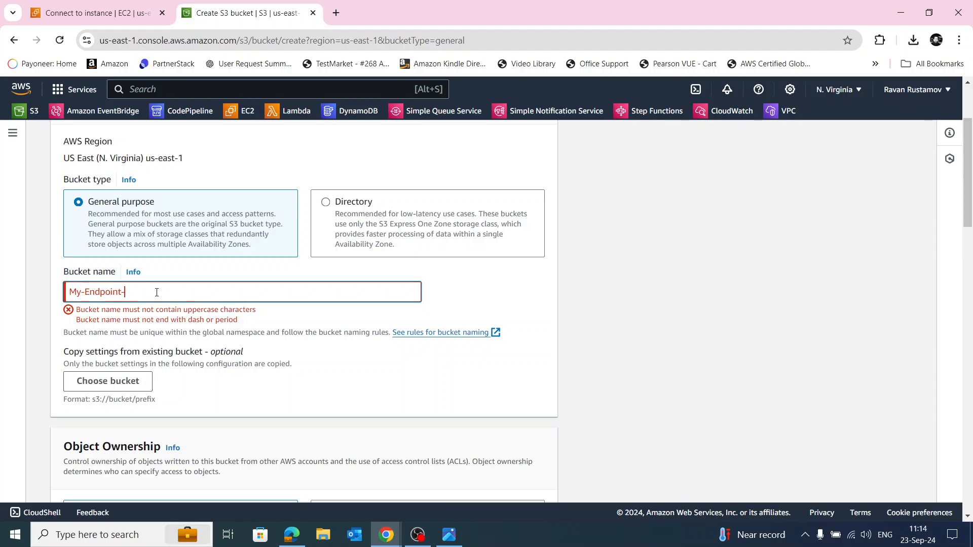
{"action": "type", "text": "s3"}
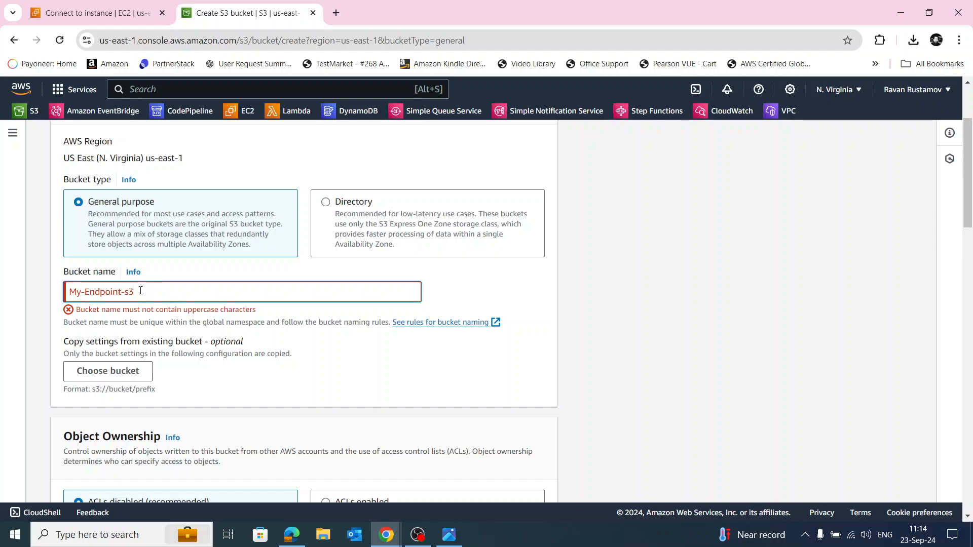
{"action": "left_click", "coordinate": [91, 293]}
{"action": "key", "text": "BackSpace"}
{"action": "type", "text": "e"}
{"action": "left_click", "coordinate": [78, 293]}
{"action": "key", "text": "BackSpace"}
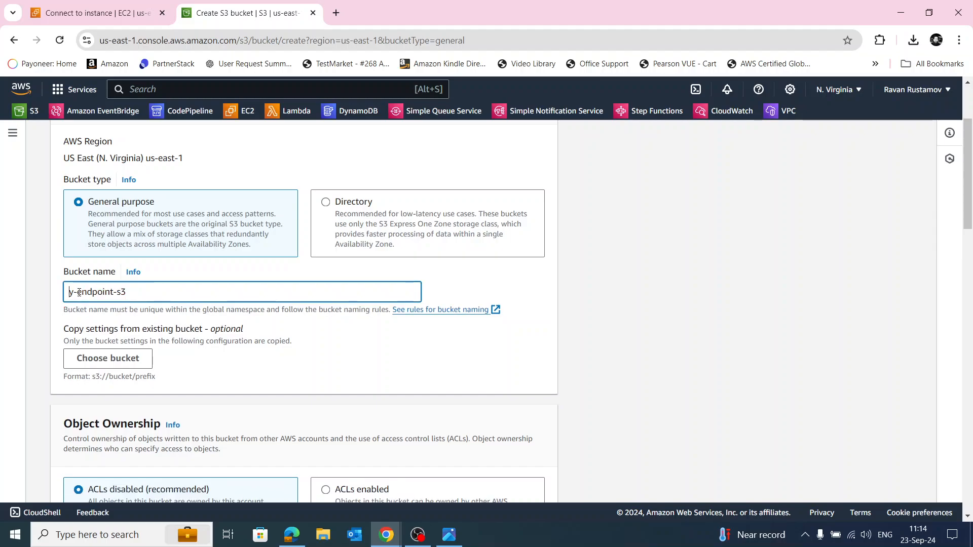
{"action": "type", "text": "m"}
{"action": "scroll", "coordinate": [574, 348], "scroll_direction": "down", "scroll_amount": 20}
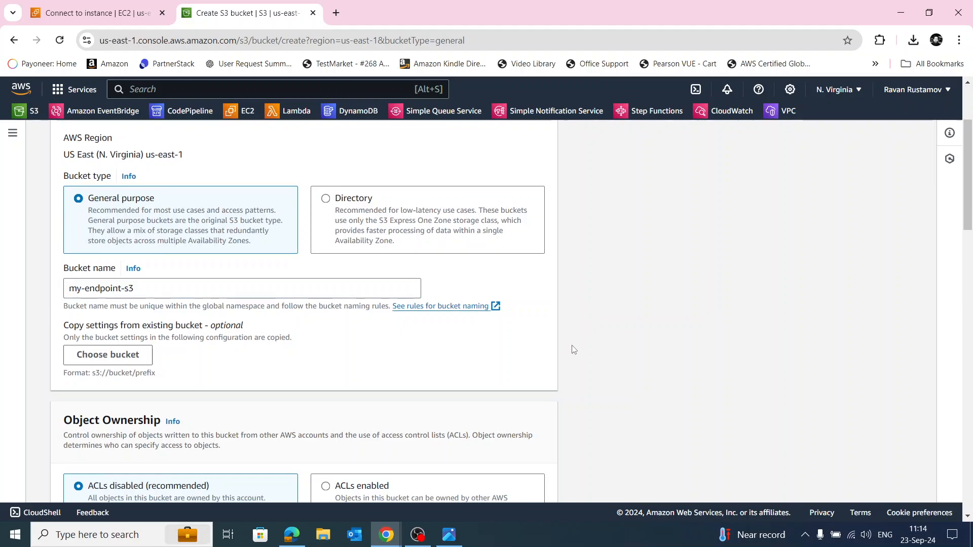
{"action": "left_click", "coordinate": [515, 481]}
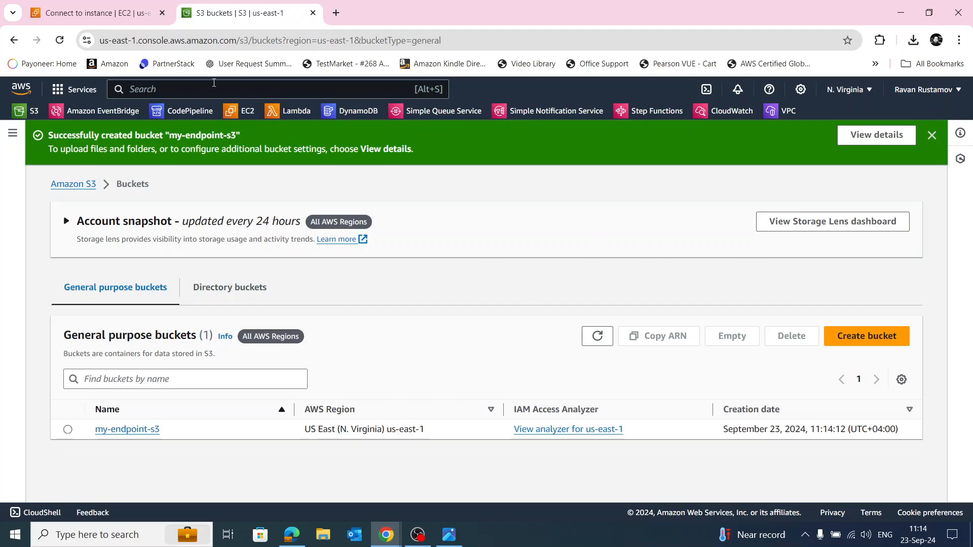
Return to the instance's connection page, refresh the EC2 Instance Connect Endpoint list and check the endpoint's state.
{"action": "left_click", "coordinate": [79, 13]}
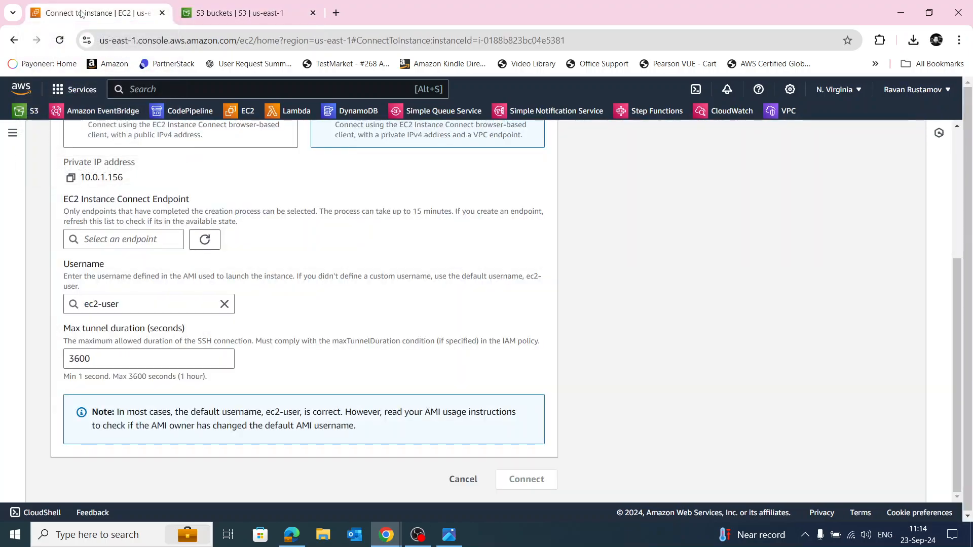
{"action": "left_click", "coordinate": [206, 240]}
{"action": "left_click", "coordinate": [173, 243]}
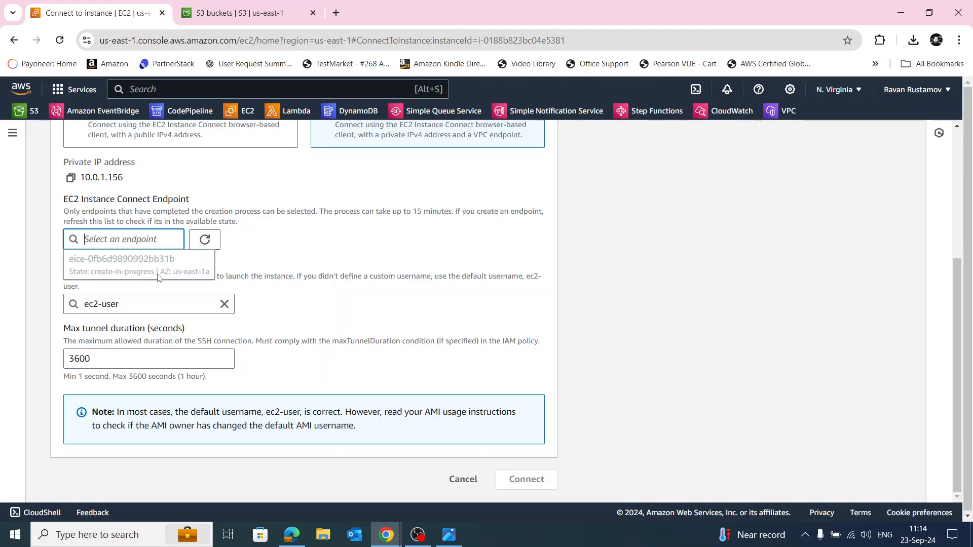
{"action": "left_click", "coordinate": [329, 253]}
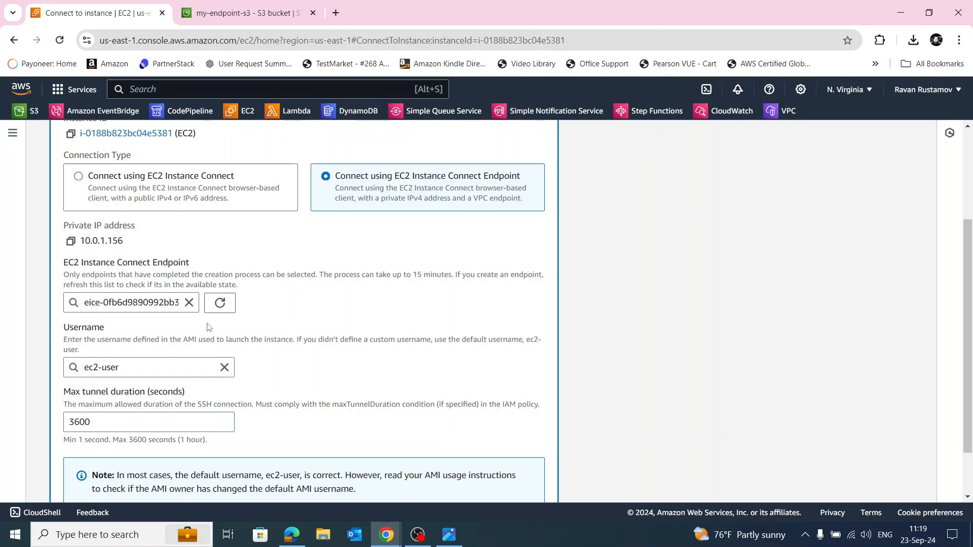
Try to connect to the instance as ec2-user through endpoint eice-0fb6d9890992bb31b with a 3600-second tunnel, and close the session page.
{"action": "left_click", "coordinate": [157, 304]}
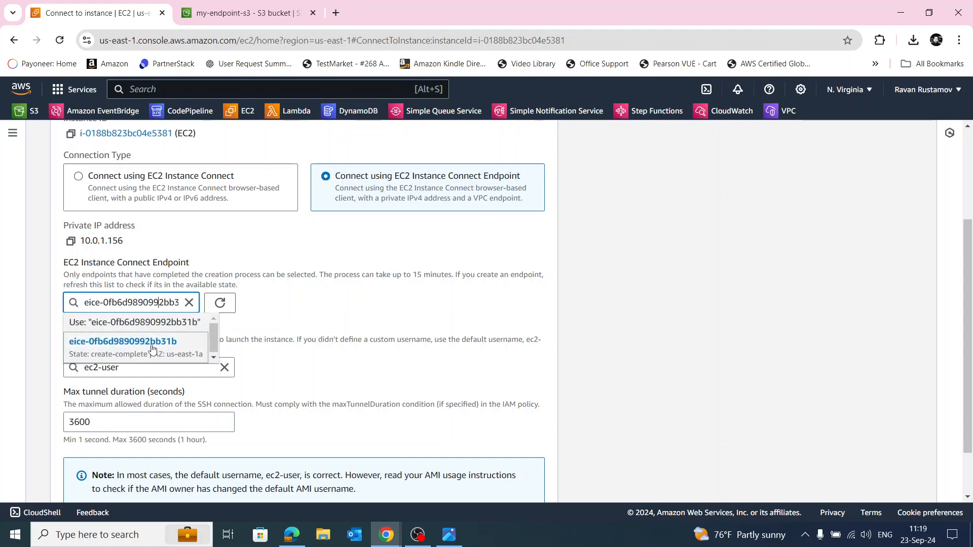
{"action": "left_click", "coordinate": [386, 311]}
{"action": "scroll", "coordinate": [456, 311], "scroll_direction": "down", "scroll_amount": 2}
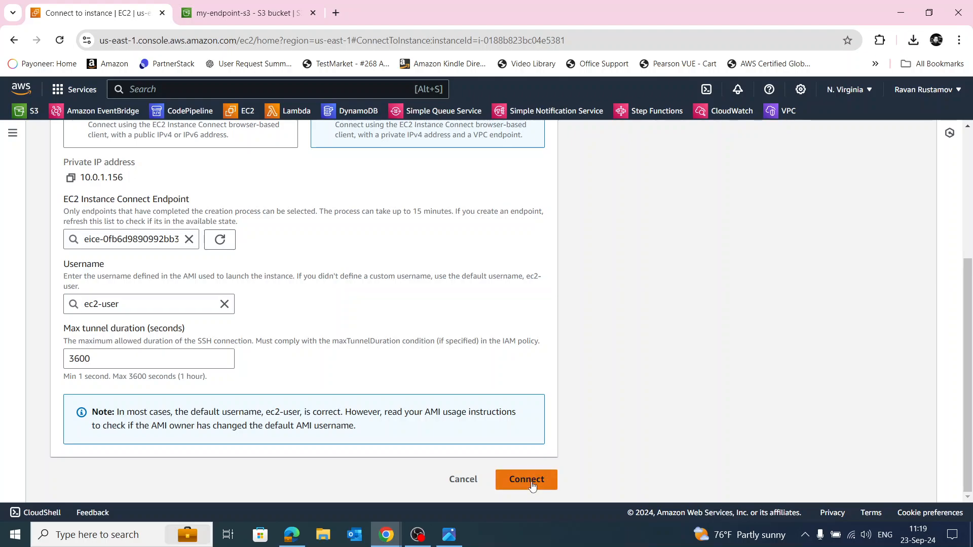
{"action": "left_click", "coordinate": [537, 478]}
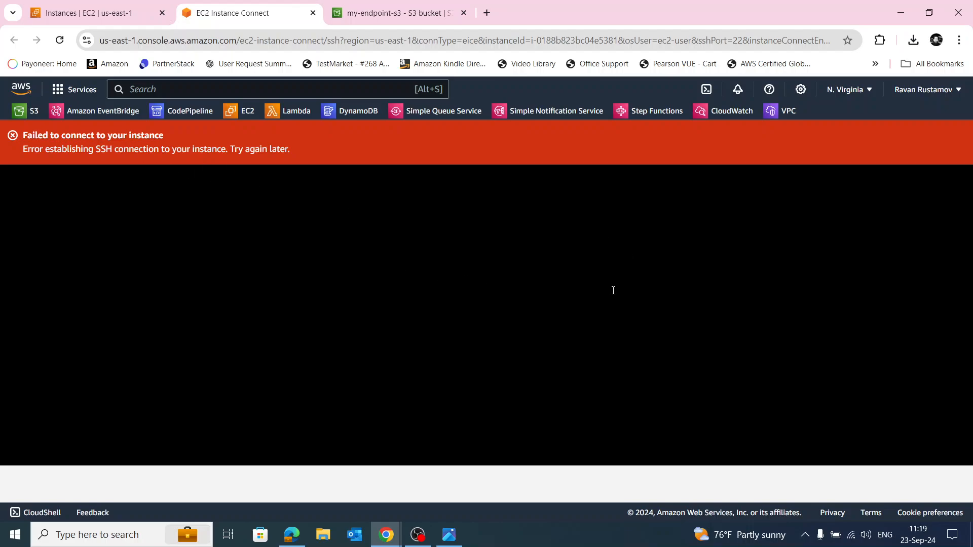
{"action": "left_click", "coordinate": [313, 12]}
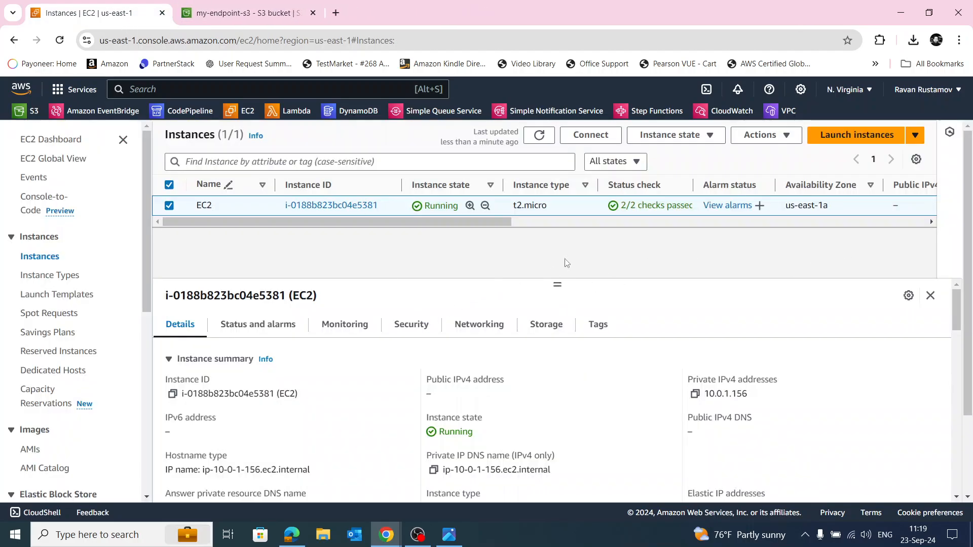
Review the EC2 instance's security rules and open the details of its MySG security group.
{"action": "scroll", "coordinate": [605, 380], "scroll_direction": "down", "scroll_amount": 1}
{"action": "scroll", "coordinate": [600, 369], "scroll_direction": "up", "scroll_amount": 2}
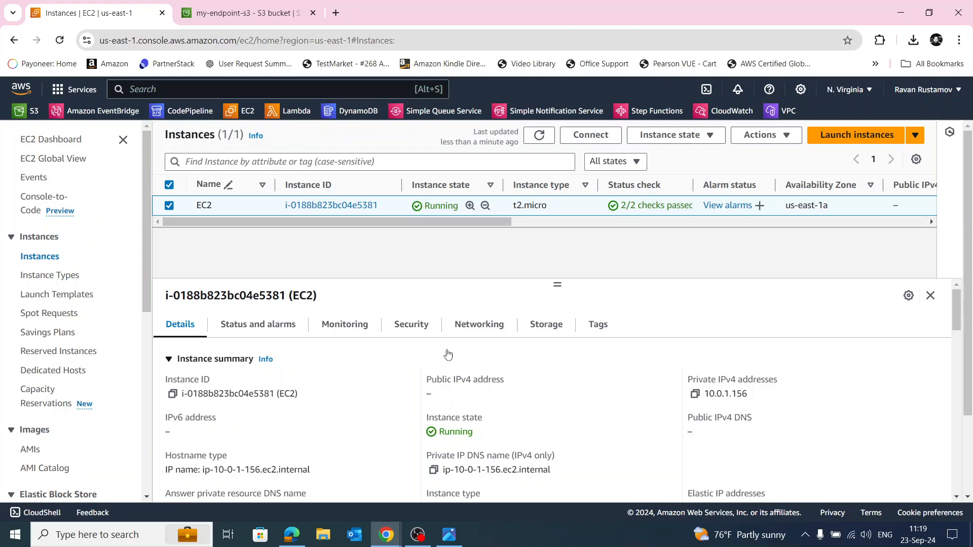
{"action": "left_click", "coordinate": [418, 326]}
{"action": "scroll", "coordinate": [608, 378], "scroll_direction": "down", "scroll_amount": 5}
{"action": "scroll", "coordinate": [610, 377], "scroll_direction": "up", "scroll_amount": 1}
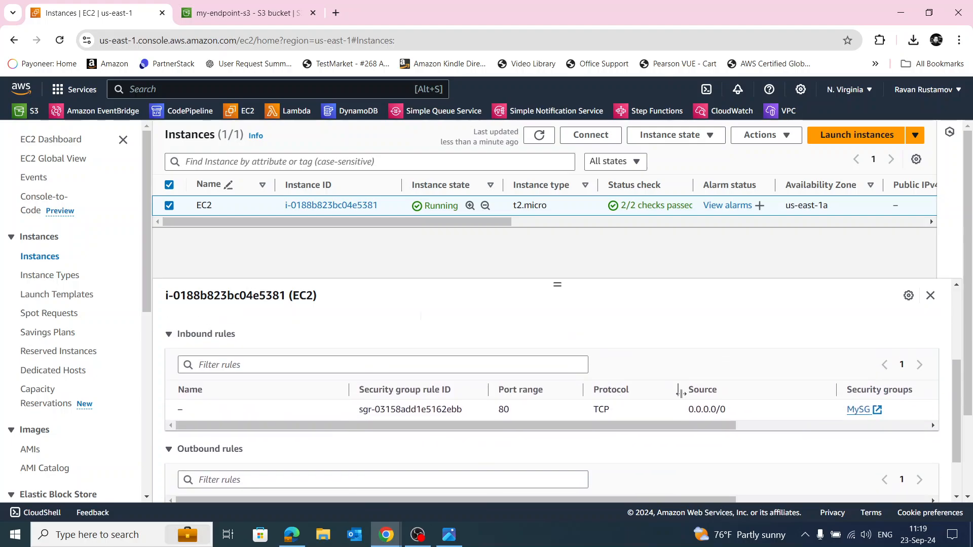
{"action": "left_click", "coordinate": [867, 411]}
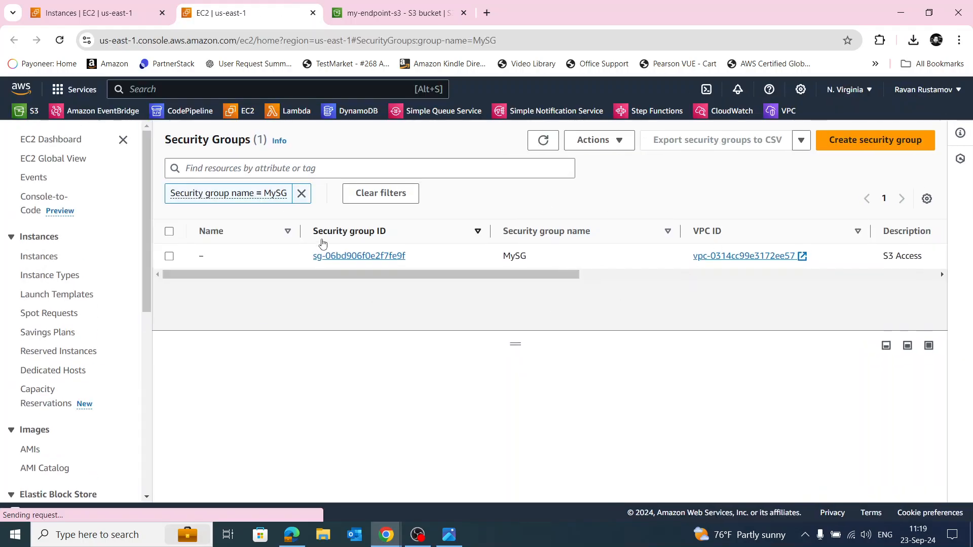
{"action": "left_click", "coordinate": [331, 256]}
{"action": "scroll", "coordinate": [439, 366], "scroll_direction": "down", "scroll_amount": 1}
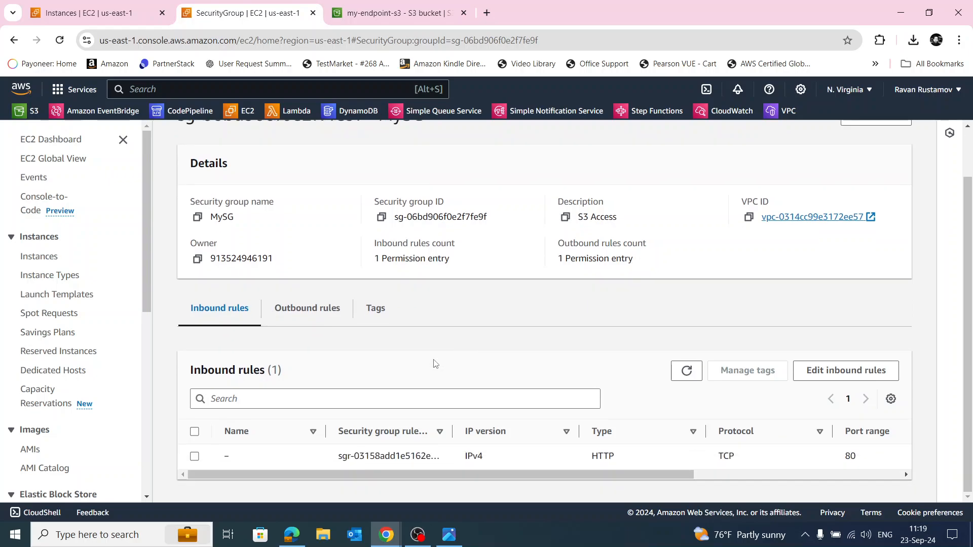
Add an inbound SSH rule to the MySG security group with source 0.0.0.0/0 and save the rules.
{"action": "left_click", "coordinate": [837, 371]}
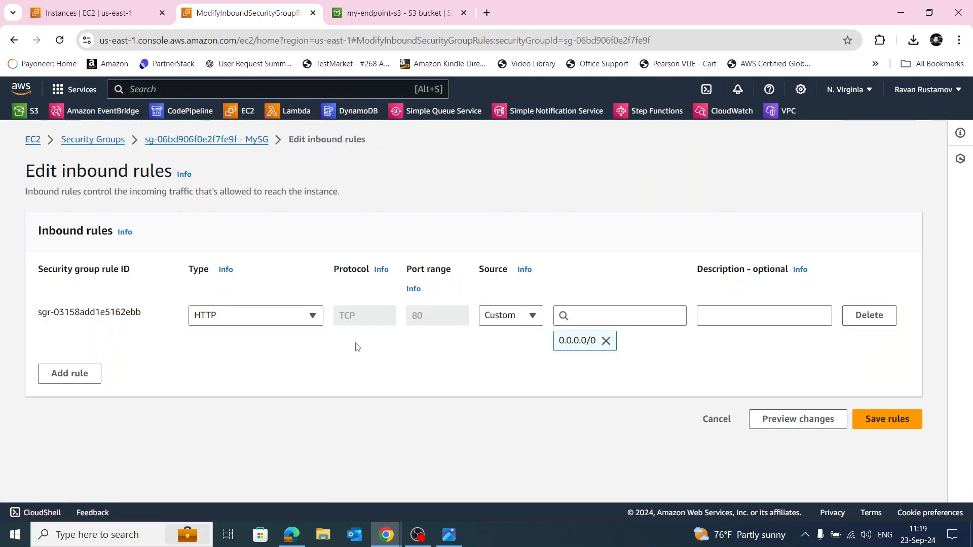
{"action": "left_click", "coordinate": [81, 376]}
{"action": "left_click", "coordinate": [268, 373]}
{"action": "left_click", "coordinate": [263, 353]}
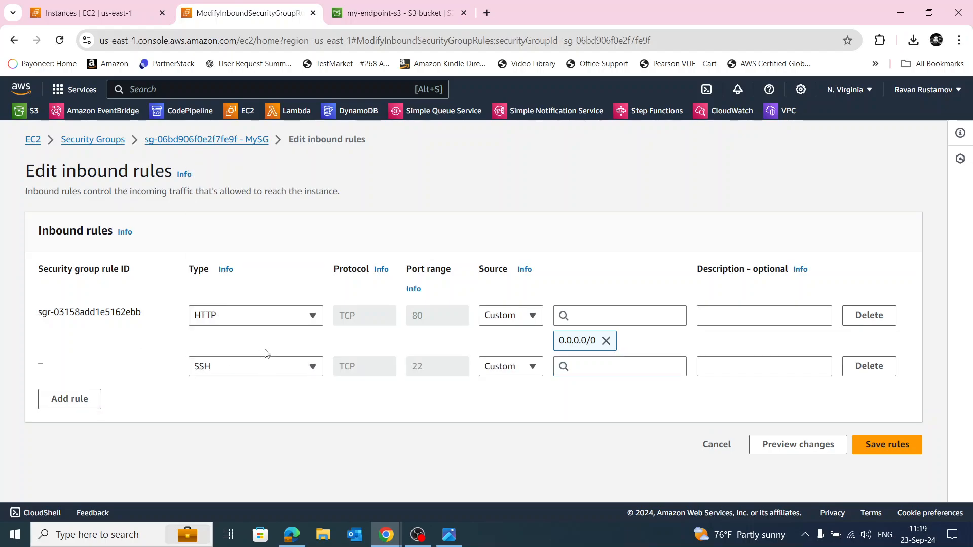
{"action": "left_click", "coordinate": [511, 375]}
{"action": "left_click", "coordinate": [515, 404]}
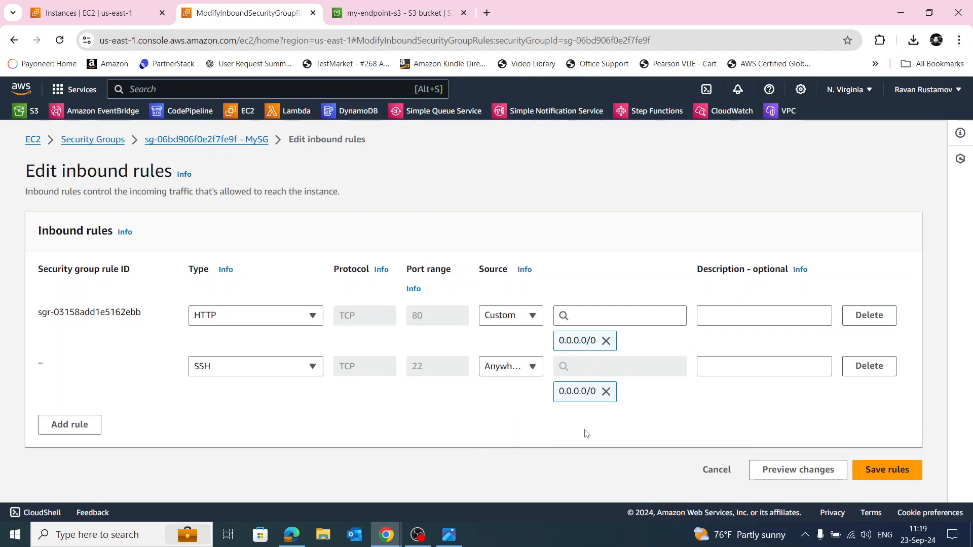
{"action": "left_click", "coordinate": [888, 468]}
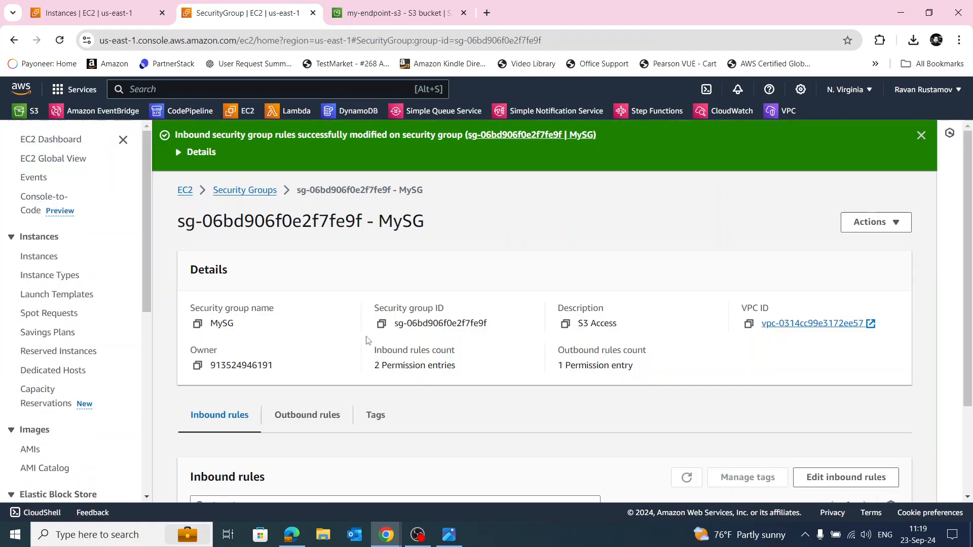
Add a second outbound rule to the MySG security group with destination set to anywhere and save the rules.
{"action": "scroll", "coordinate": [434, 365], "scroll_direction": "down", "scroll_amount": 3}
{"action": "left_click", "coordinate": [307, 283]}
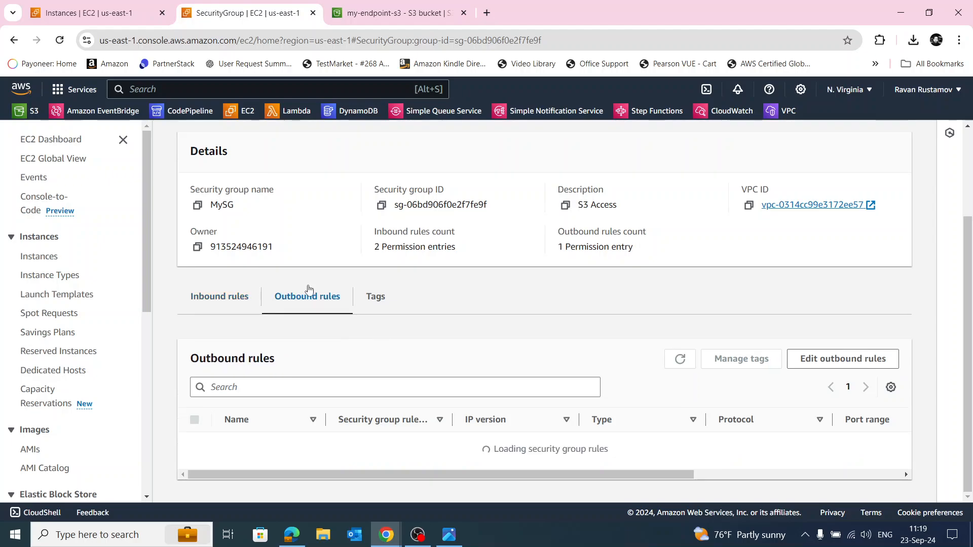
{"action": "left_click", "coordinate": [822, 371]}
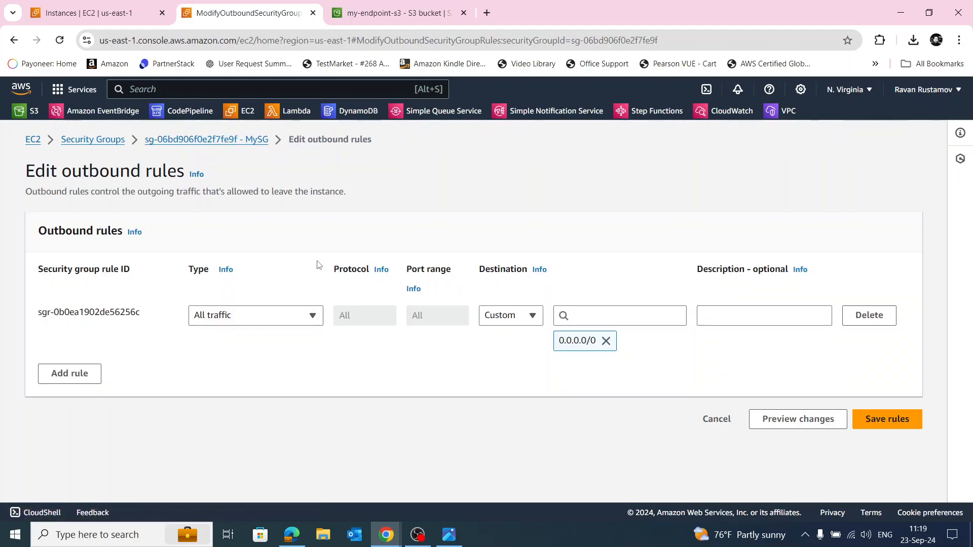
{"action": "left_click", "coordinate": [96, 373]}
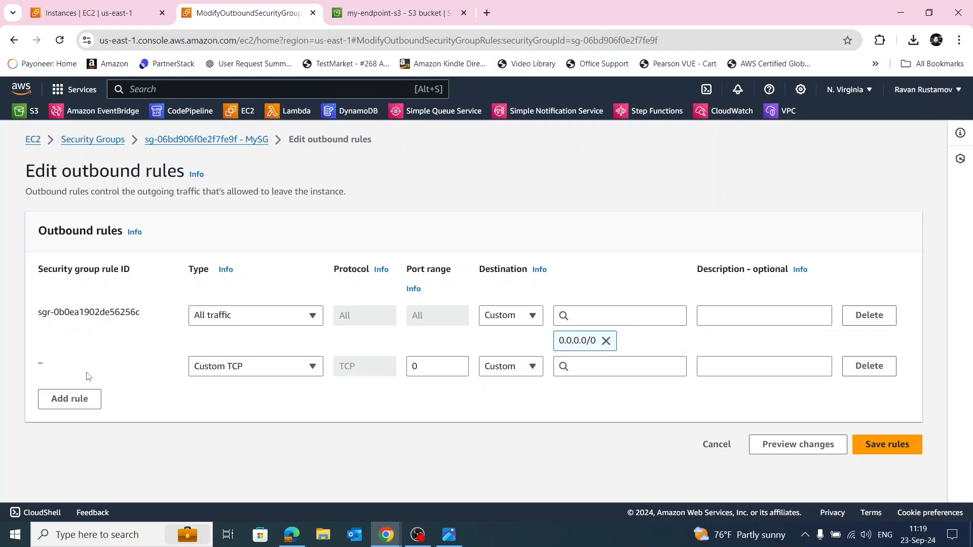
{"action": "left_click", "coordinate": [255, 367]}
{"action": "left_click", "coordinate": [254, 335]}
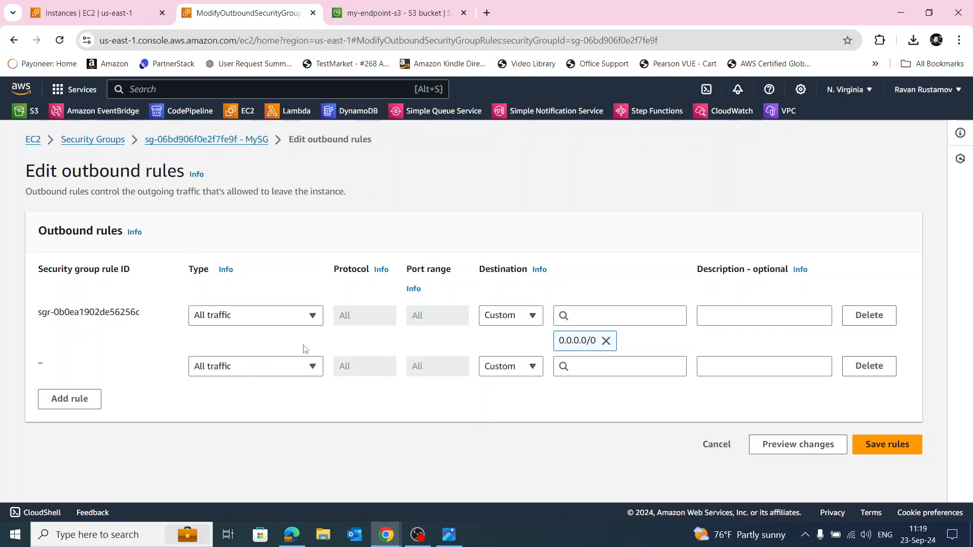
{"action": "left_click", "coordinate": [310, 368]}
{"action": "left_click", "coordinate": [253, 354]}
{"action": "left_click", "coordinate": [503, 366]}
{"action": "left_click", "coordinate": [521, 406]}
{"action": "left_click", "coordinate": [888, 446]}
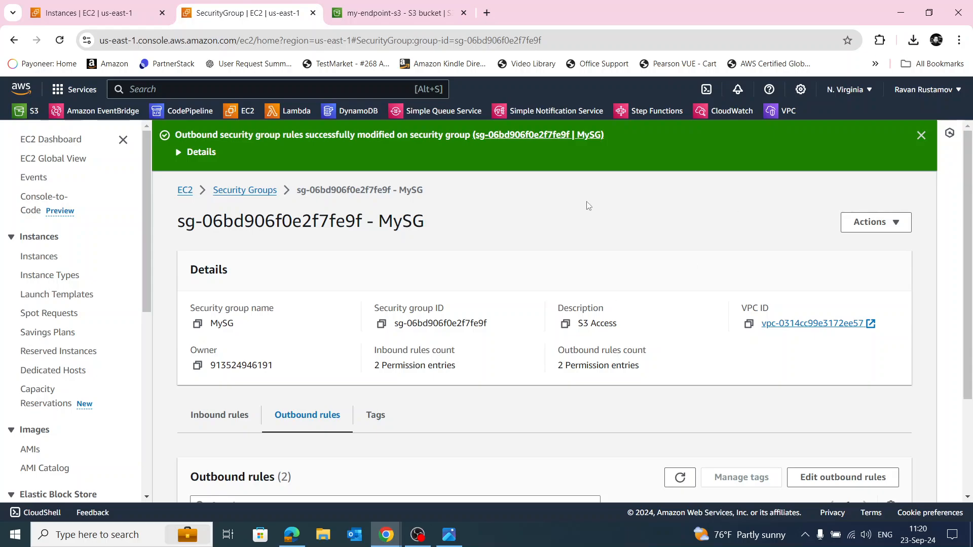
{"action": "left_click", "coordinate": [184, 191]}
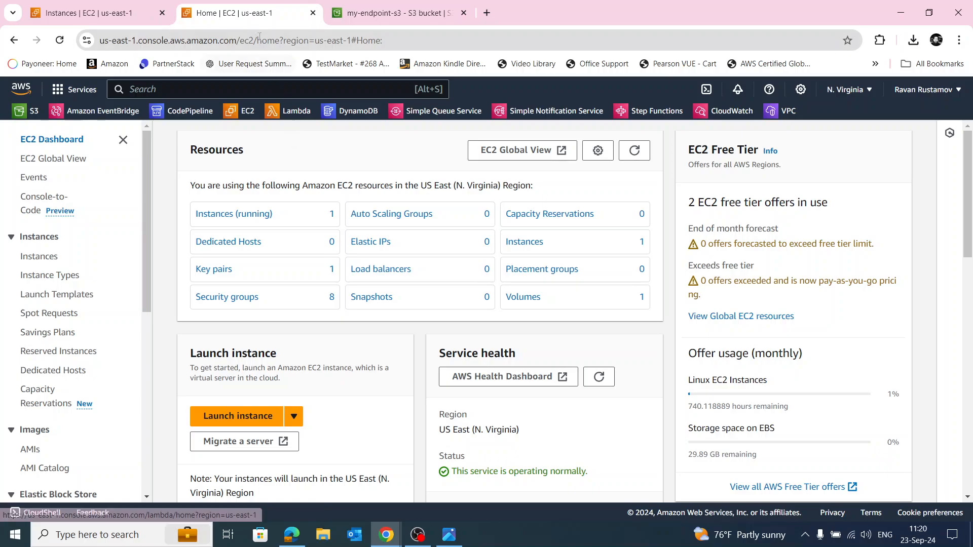
{"action": "left_click", "coordinate": [313, 12]}
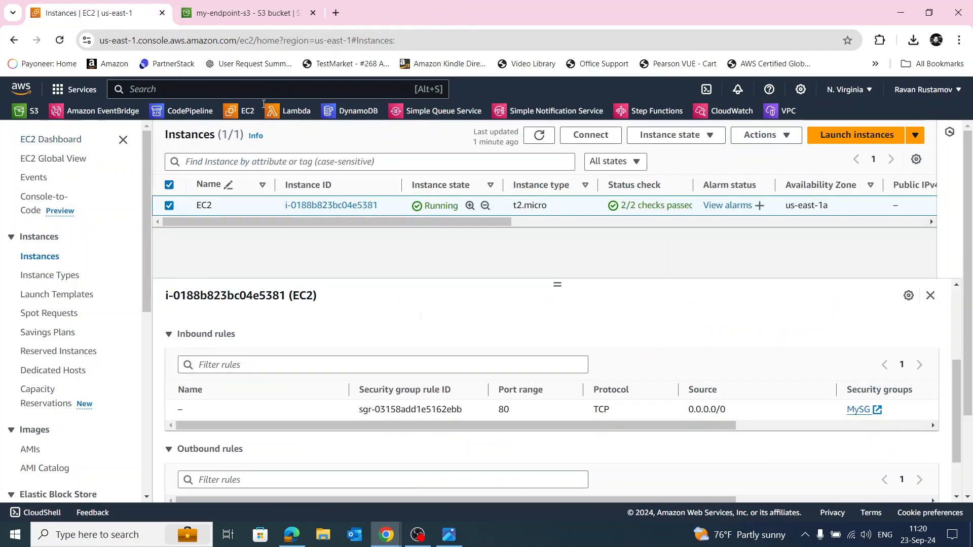
{"action": "left_click", "coordinate": [562, 135]}
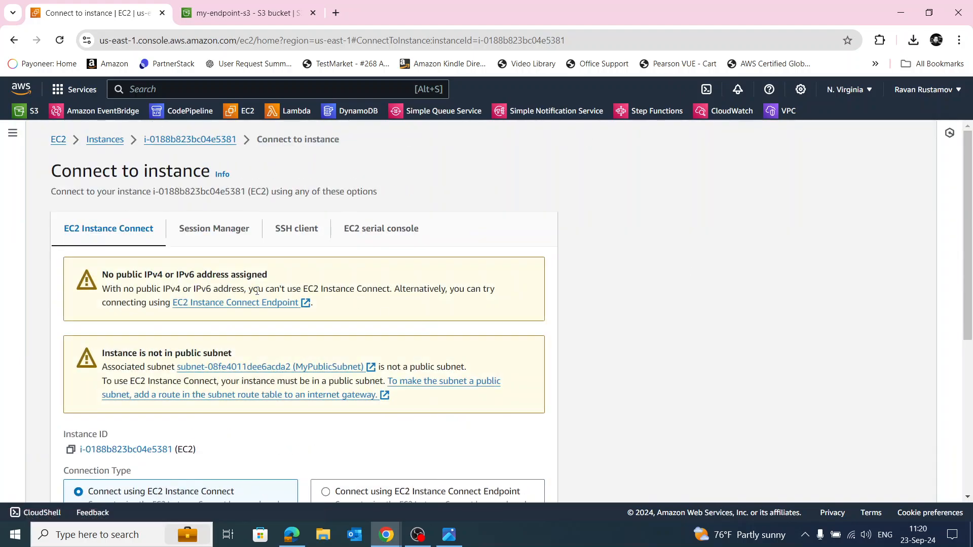
{"action": "scroll", "coordinate": [355, 319], "scroll_direction": "down", "scroll_amount": 2}
{"action": "scroll", "coordinate": [371, 334], "scroll_direction": "down", "scroll_amount": 4}
{"action": "left_click", "coordinate": [327, 223]}
{"action": "scroll", "coordinate": [329, 238], "scroll_direction": "down", "scroll_amount": 2}
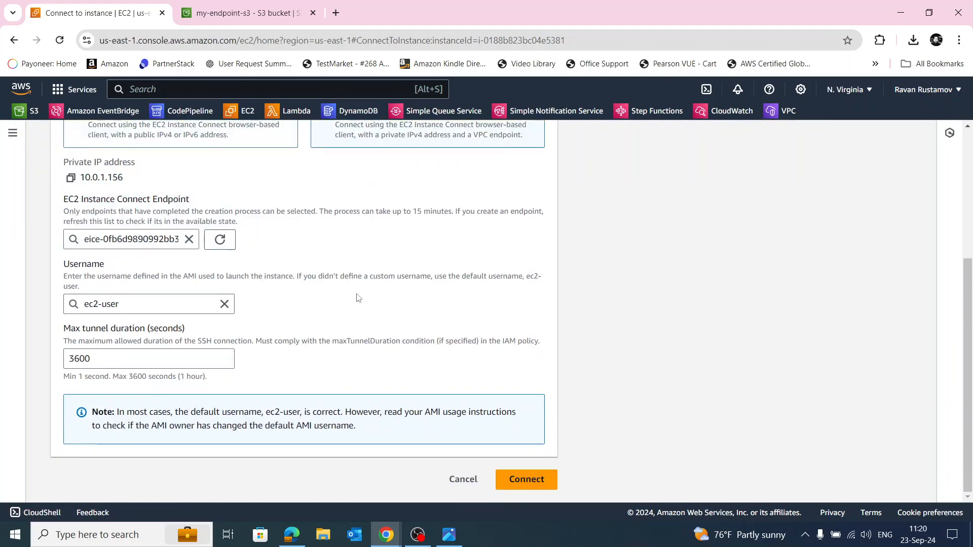
{"action": "left_click", "coordinate": [539, 478]}
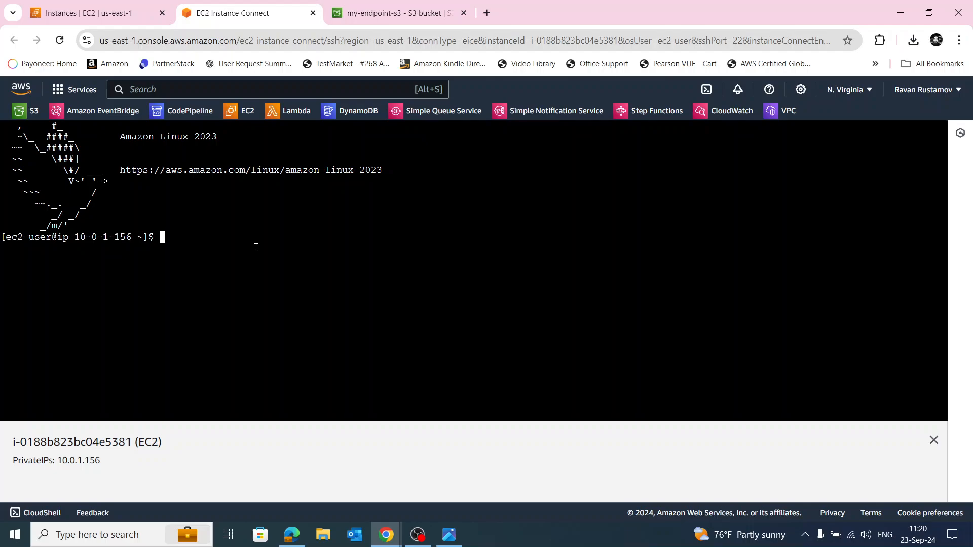
{"action": "type", "text": "curl http://s3."}
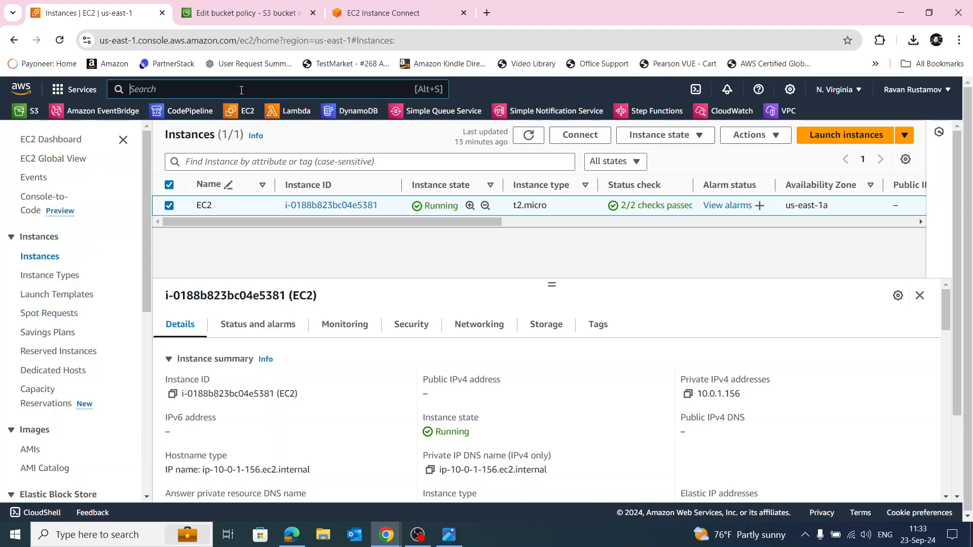
Find the IAM service, open it in a new tab and show the account's roles.
{"action": "left_click", "coordinate": [241, 91]}
{"action": "type", "text": "iam"}
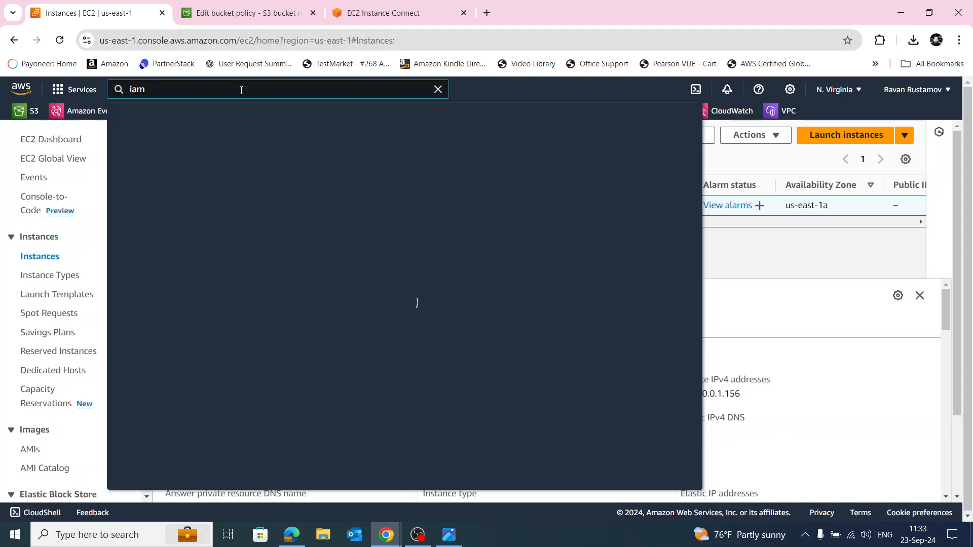
{"action": "right_click", "coordinate": [311, 186]}
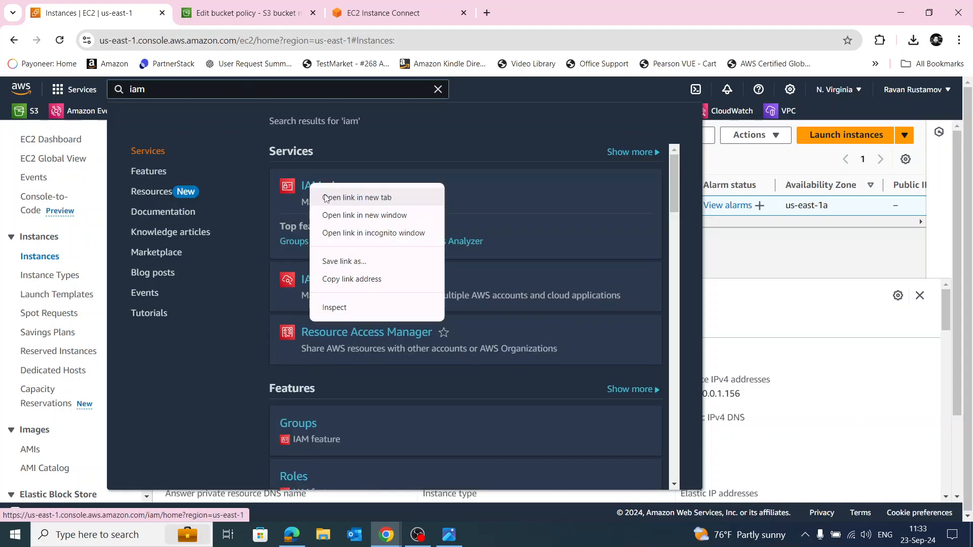
{"action": "left_click", "coordinate": [354, 195]}
{"action": "left_click", "coordinate": [228, 8]}
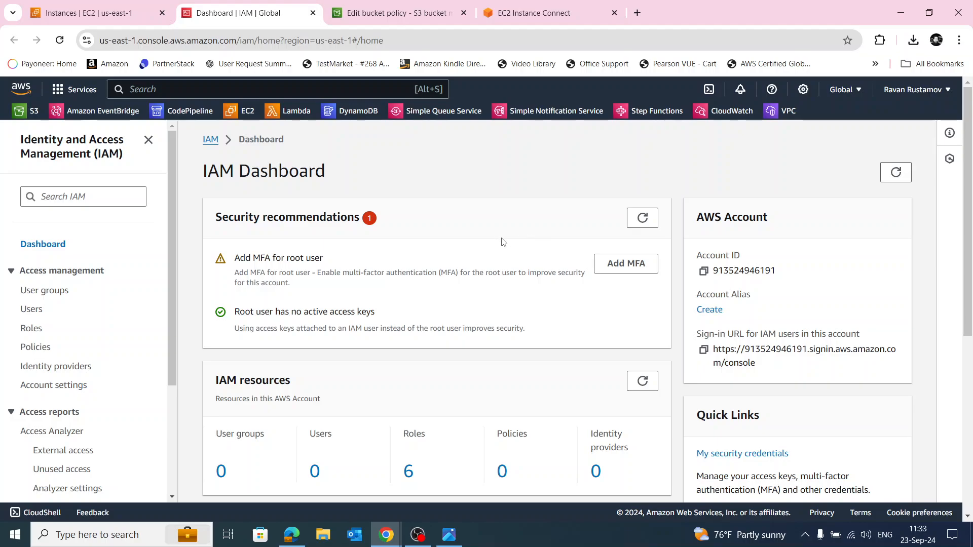
{"action": "left_click", "coordinate": [33, 329]}
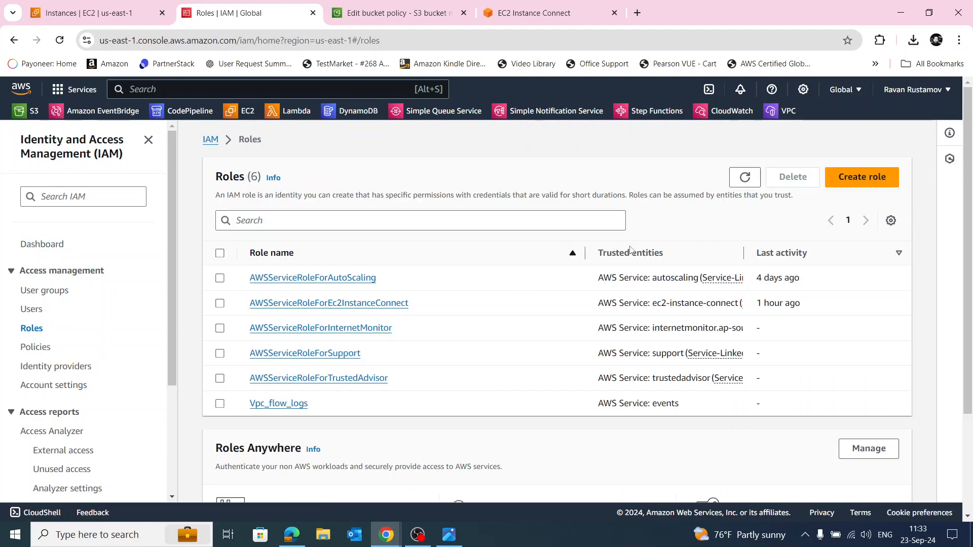
Start a new IAM role with AWS service as trusted entity and the EC2 use case, and continue to the permissions.
{"action": "left_click", "coordinate": [875, 181]}
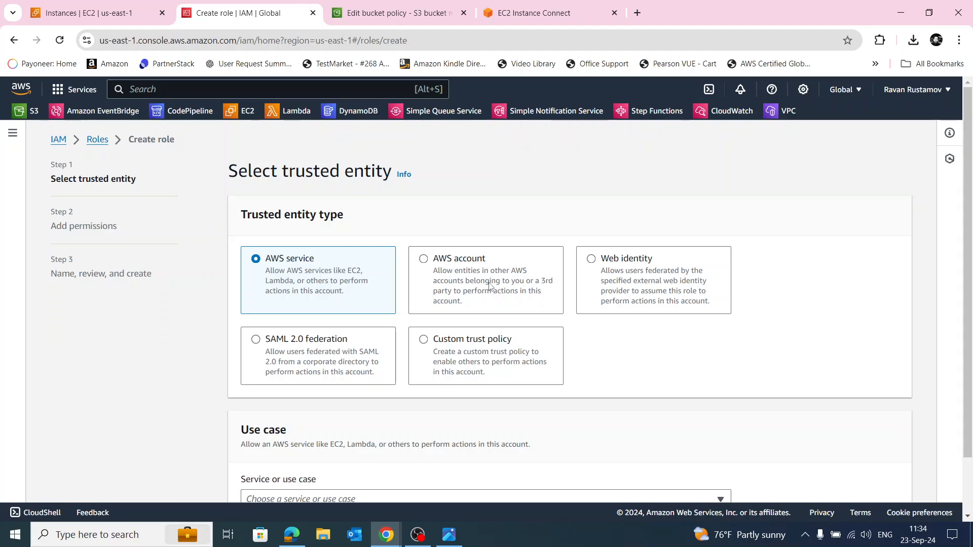
{"action": "scroll", "coordinate": [490, 288], "scroll_direction": "down", "scroll_amount": 2}
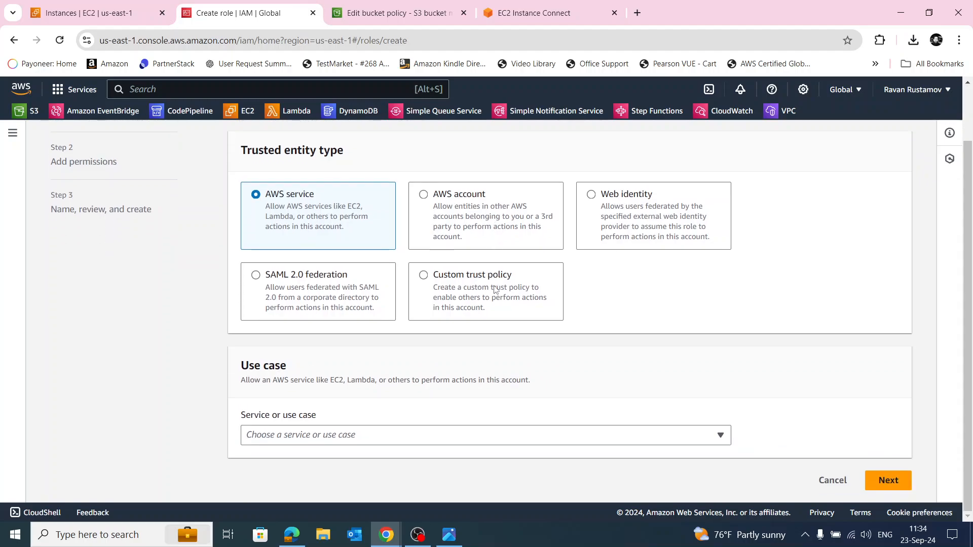
{"action": "left_click", "coordinate": [491, 435]}
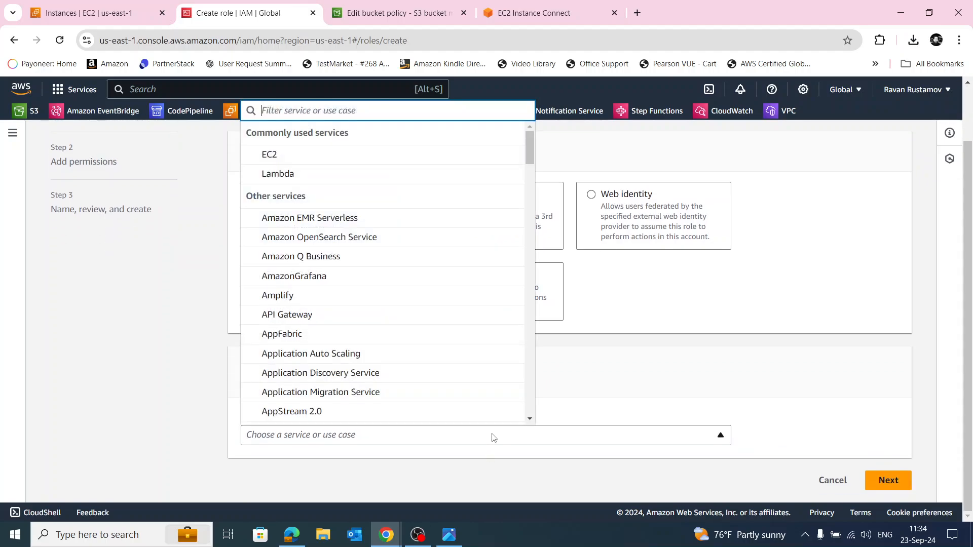
{"action": "left_click", "coordinate": [324, 156]}
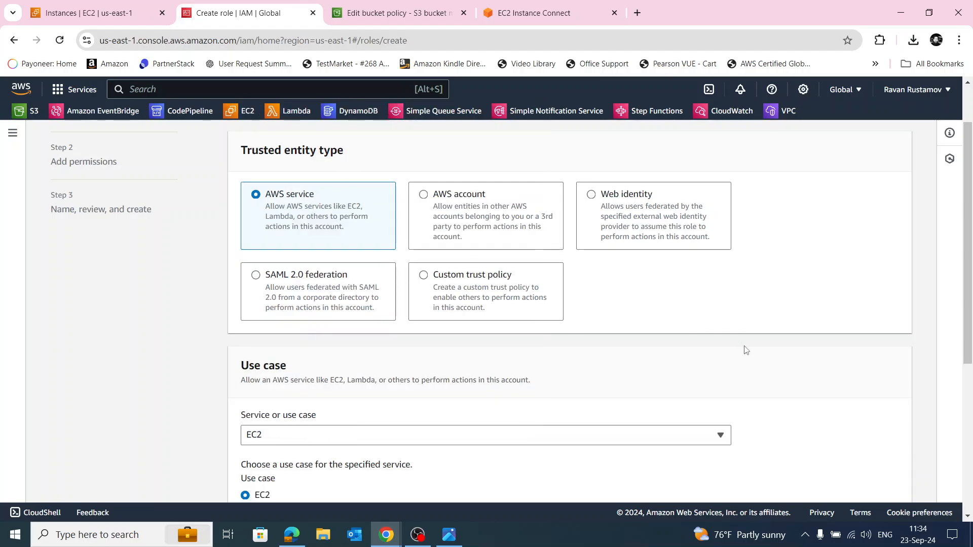
{"action": "scroll", "coordinate": [746, 352], "scroll_direction": "down", "scroll_amount": 2}
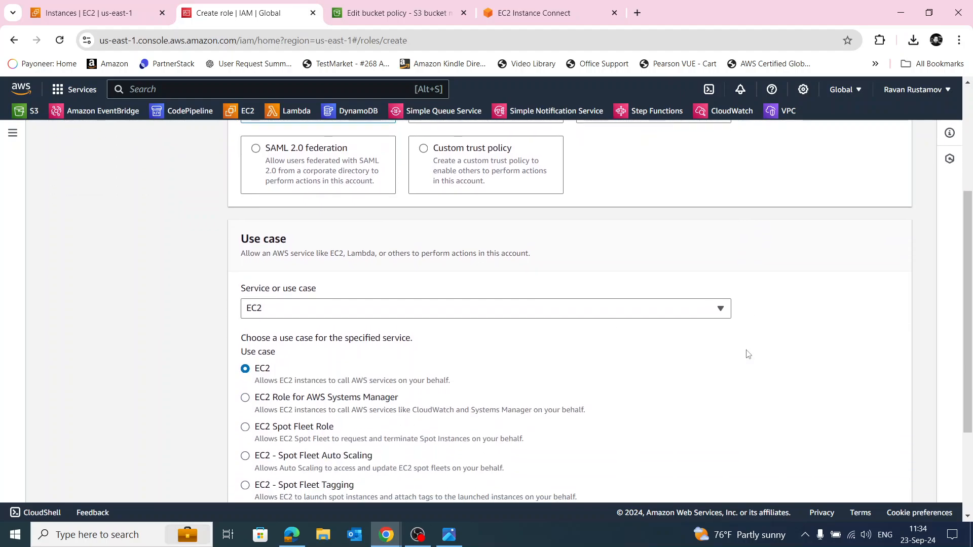
{"action": "scroll", "coordinate": [750, 353], "scroll_direction": "down", "scroll_amount": 3}
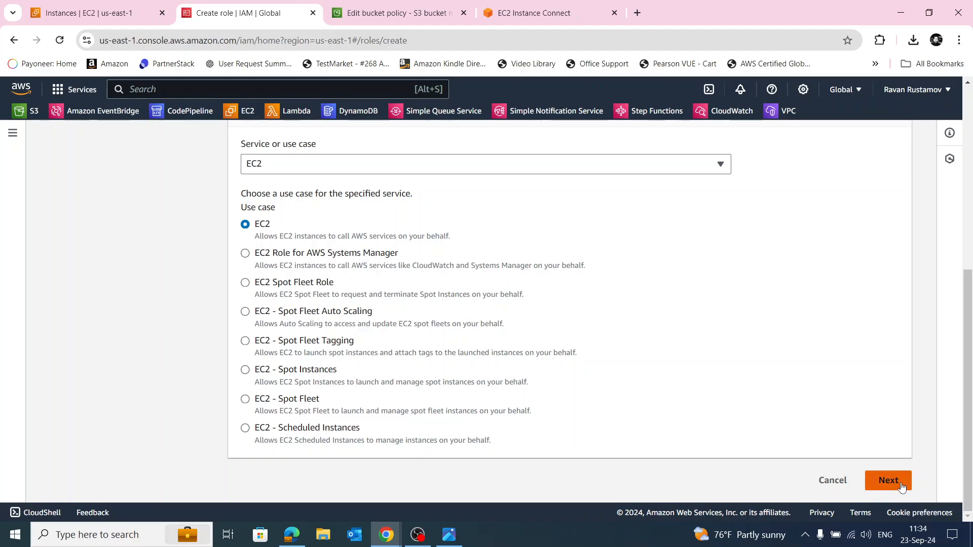
{"action": "left_click", "coordinate": [887, 479]}
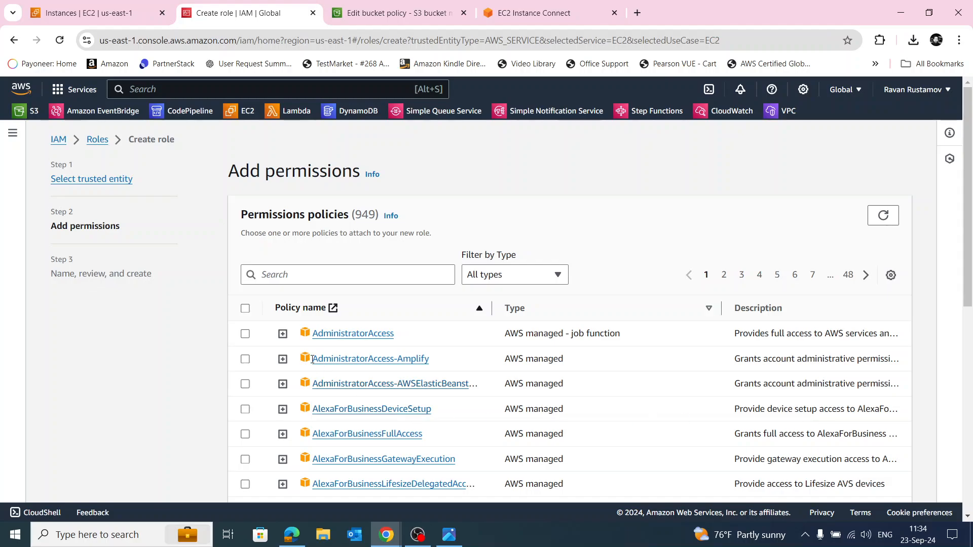
Filter the permissions policies by s3 and select AmazonS3ReadOnlyAccess for the new role.
{"action": "left_click", "coordinate": [345, 275]}
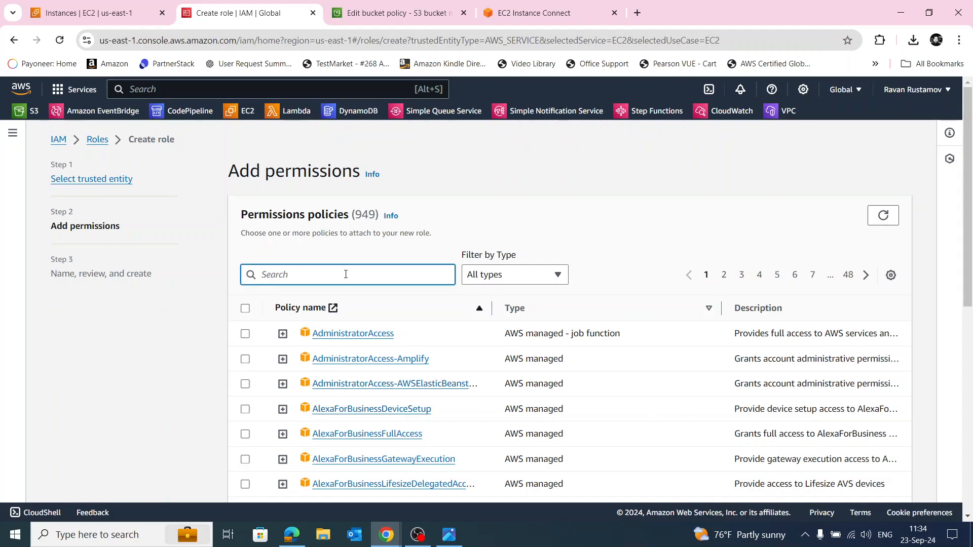
{"action": "type", "text": "s3"}
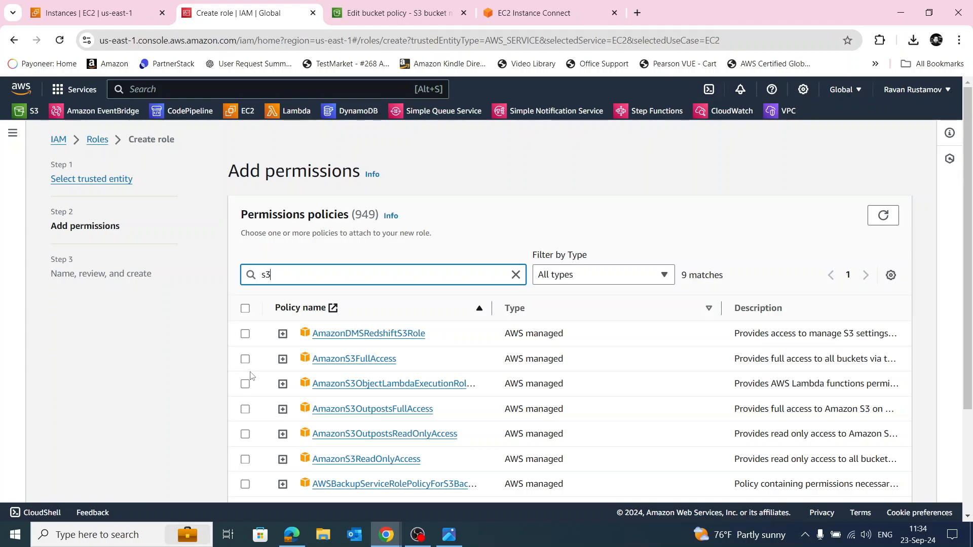
{"action": "scroll", "coordinate": [243, 399], "scroll_direction": "down", "scroll_amount": 1}
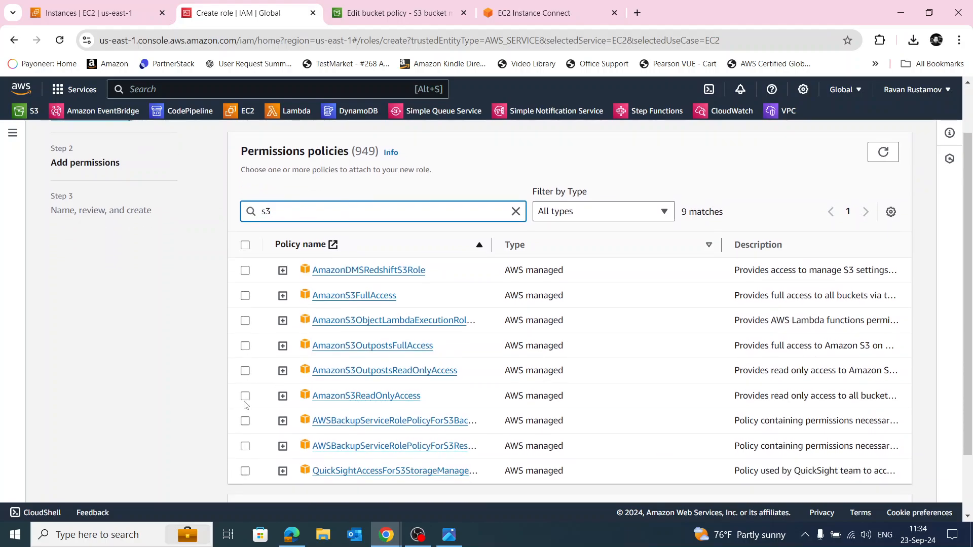
{"action": "left_click", "coordinate": [245, 397]}
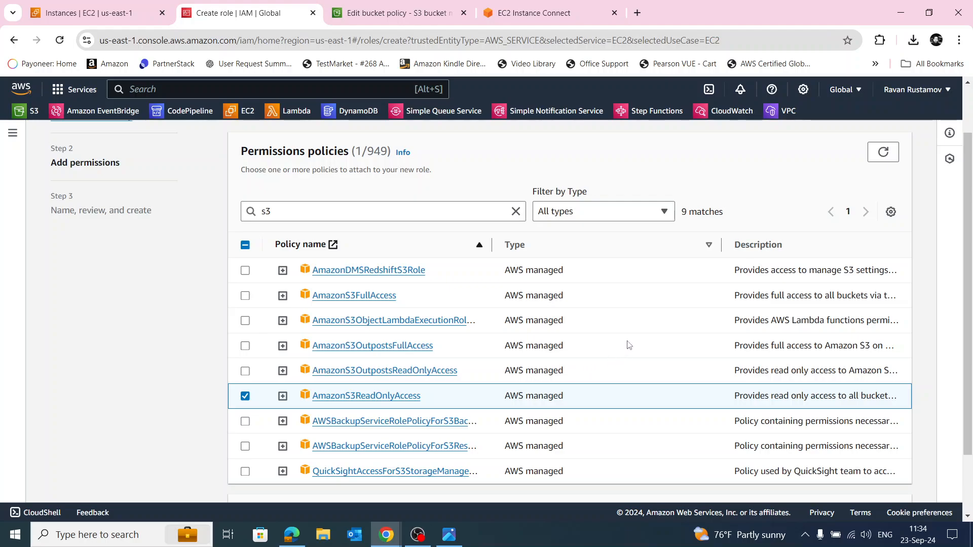
{"action": "scroll", "coordinate": [629, 345], "scroll_direction": "down", "scroll_amount": 2}
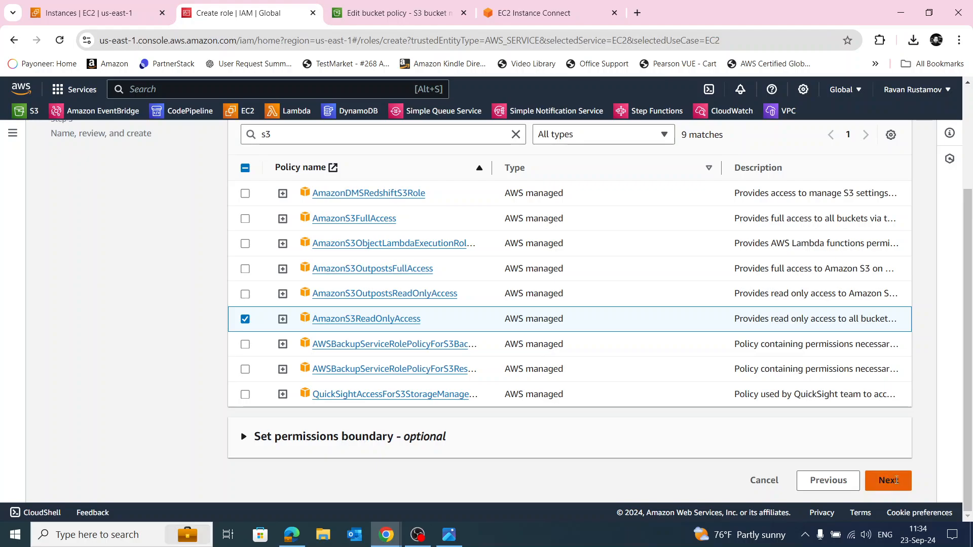
Continue to the final stage of the new role, name it s3 and review its trust policy, permissions and tags.
{"action": "left_click", "coordinate": [896, 480]}
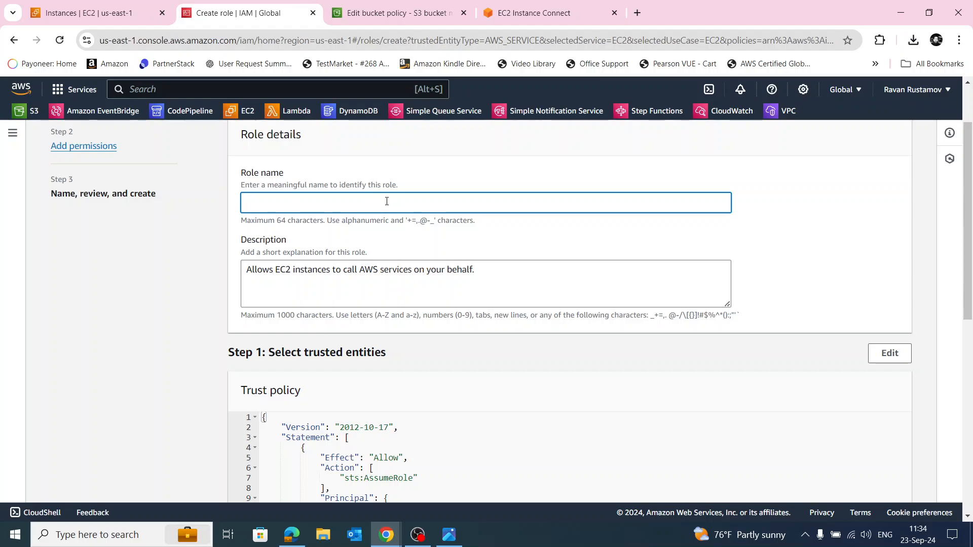
{"action": "type", "text": "3"}
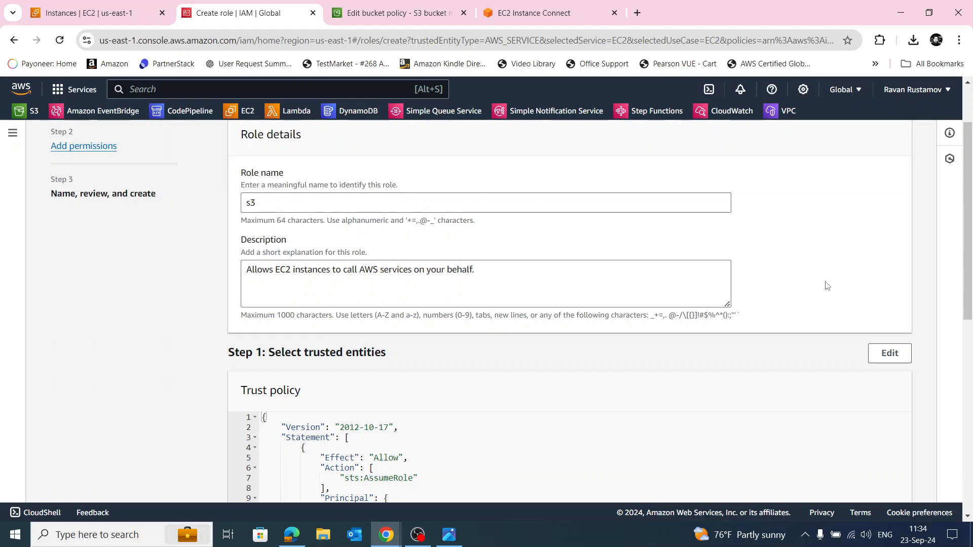
{"action": "scroll", "coordinate": [825, 282], "scroll_direction": "down", "scroll_amount": 6}
{"action": "scroll", "coordinate": [846, 344], "scroll_direction": "down", "scroll_amount": 2}
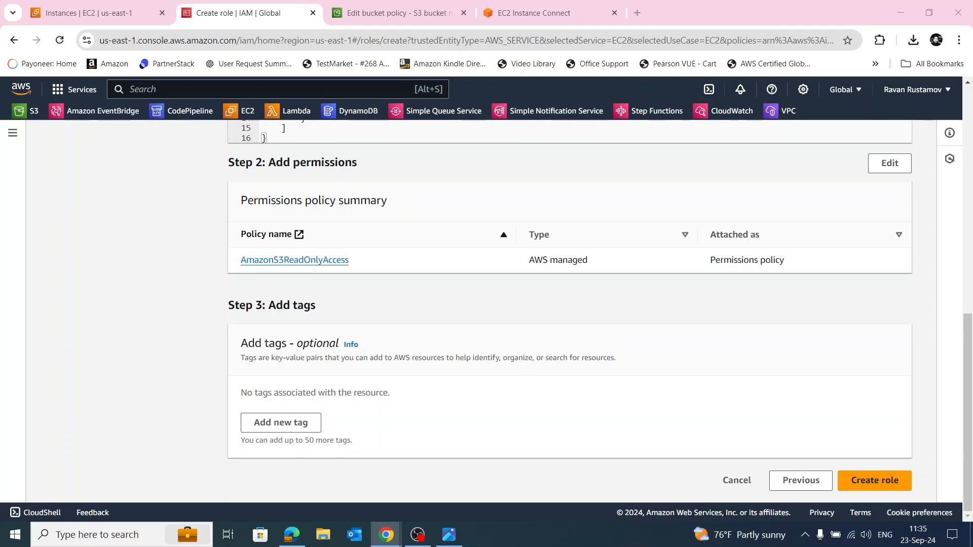
{"action": "scroll", "coordinate": [192, 316], "scroll_direction": "up", "scroll_amount": 10}
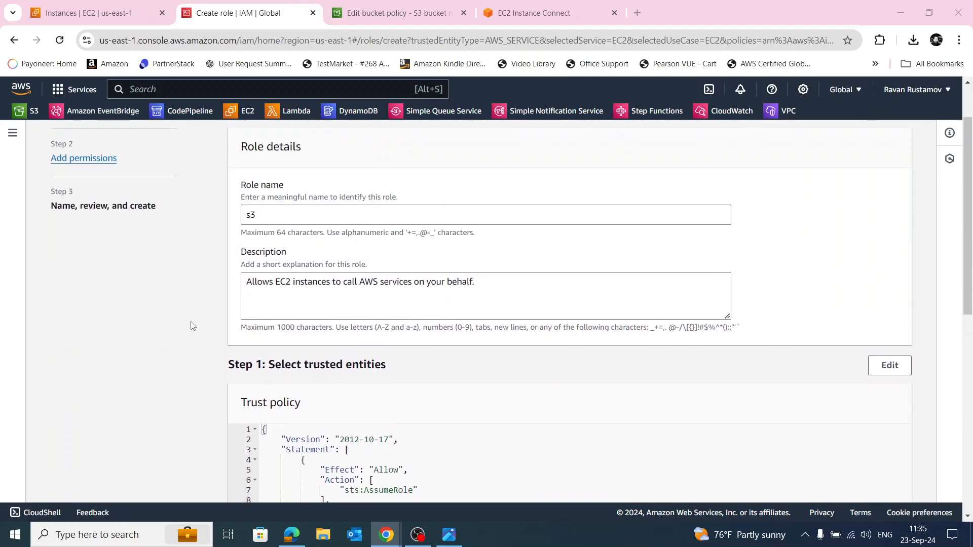
Change the role name to EC2S3AccessRole and create the role.
{"action": "left_click", "coordinate": [242, 283]}
{"action": "double_click", "coordinate": [243, 282]}
{"action": "right_click", "coordinate": [293, 282]}
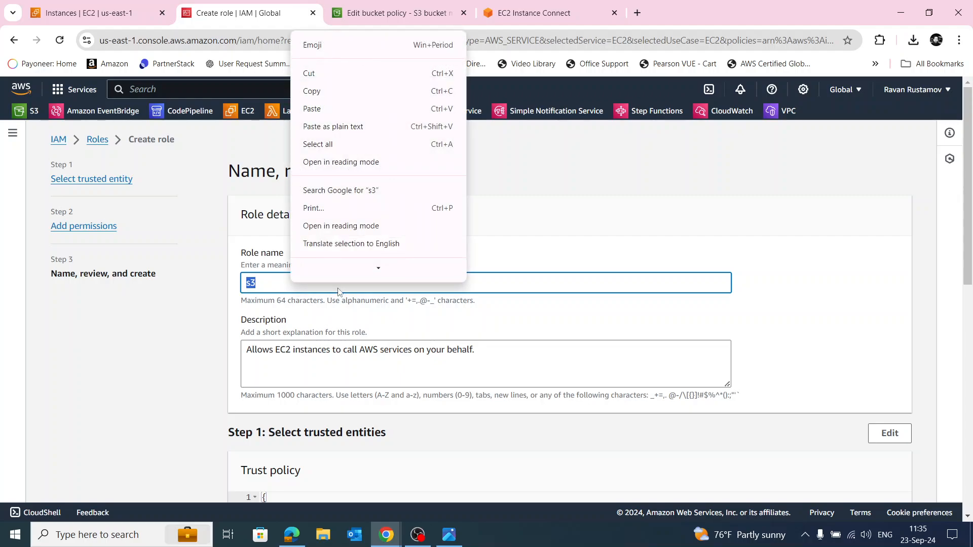
{"action": "left_click", "coordinate": [349, 124]}
{"action": "left_click", "coordinate": [778, 282]}
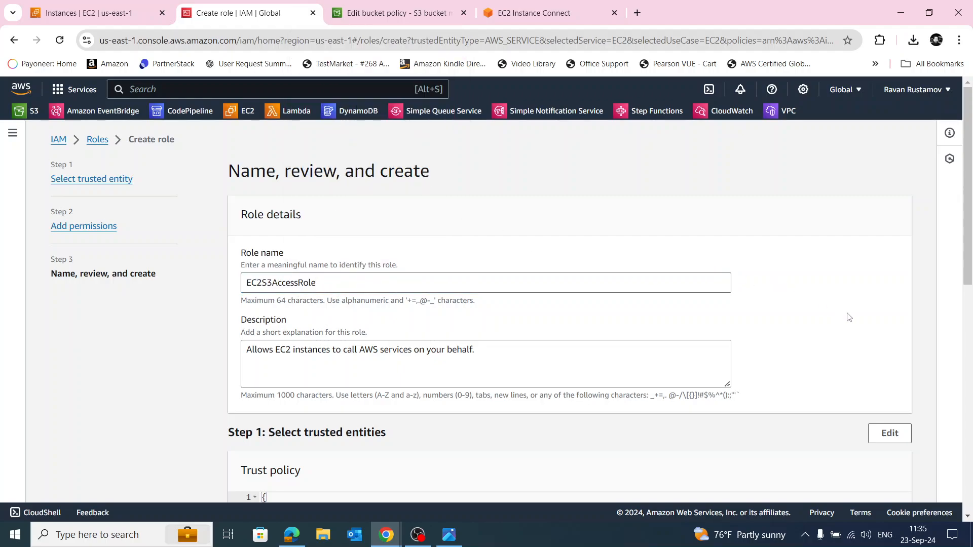
{"action": "scroll", "coordinate": [874, 343], "scroll_direction": "down", "scroll_amount": 9}
{"action": "scroll", "coordinate": [870, 375], "scroll_direction": "down", "scroll_amount": 1}
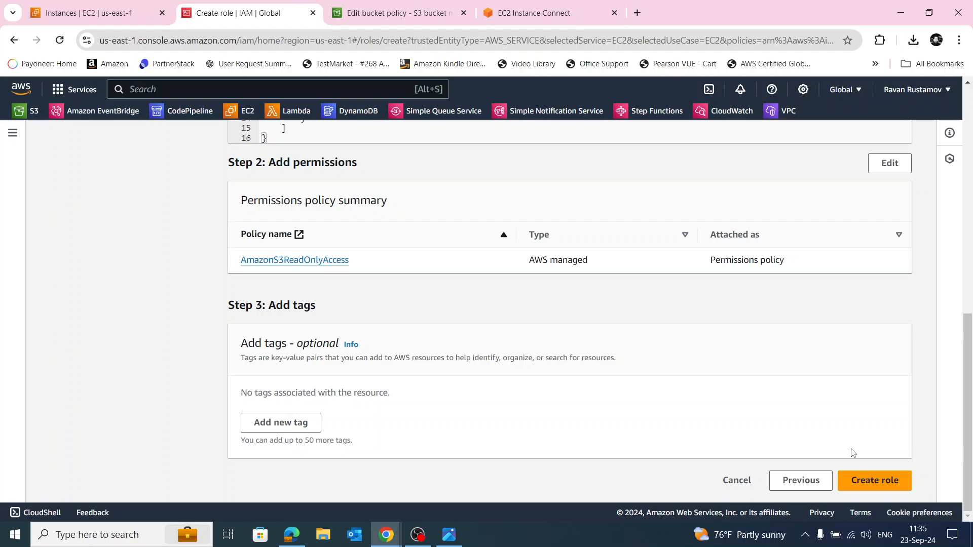
{"action": "left_click", "coordinate": [874, 480]}
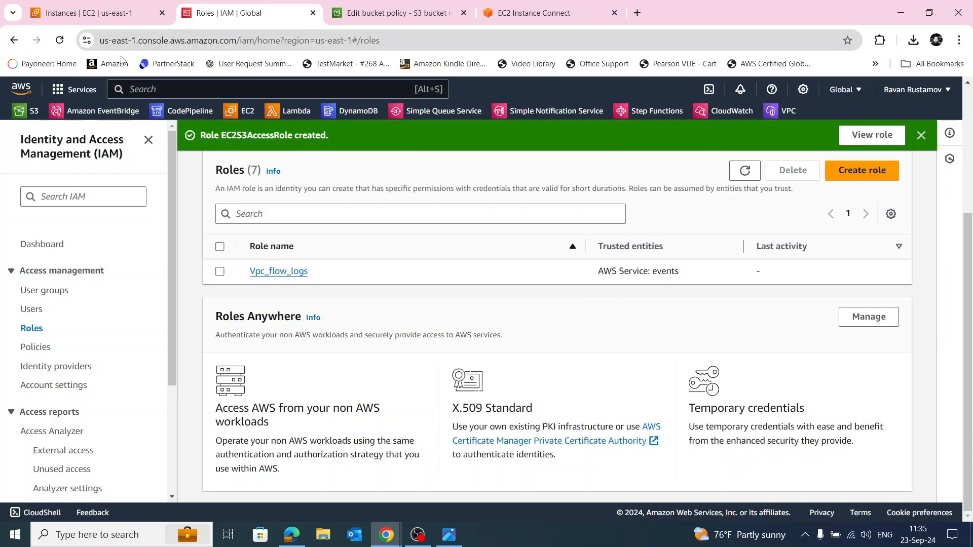
Return to the EC2 instances and attach the EC2S3AccessRole IAM role to the instance named EC2.
{"action": "left_click", "coordinate": [113, 14]}
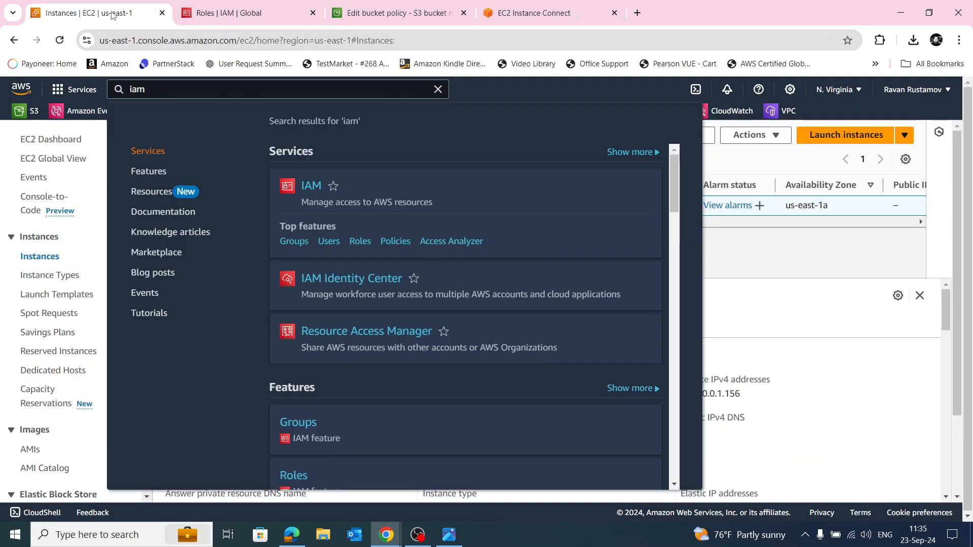
{"action": "left_click", "coordinate": [760, 170]}
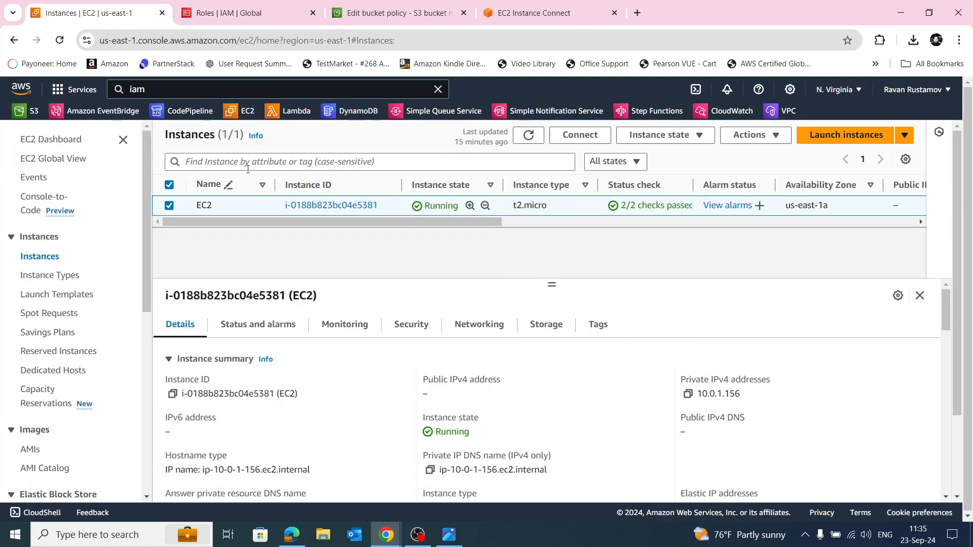
{"action": "left_click", "coordinate": [773, 142]}
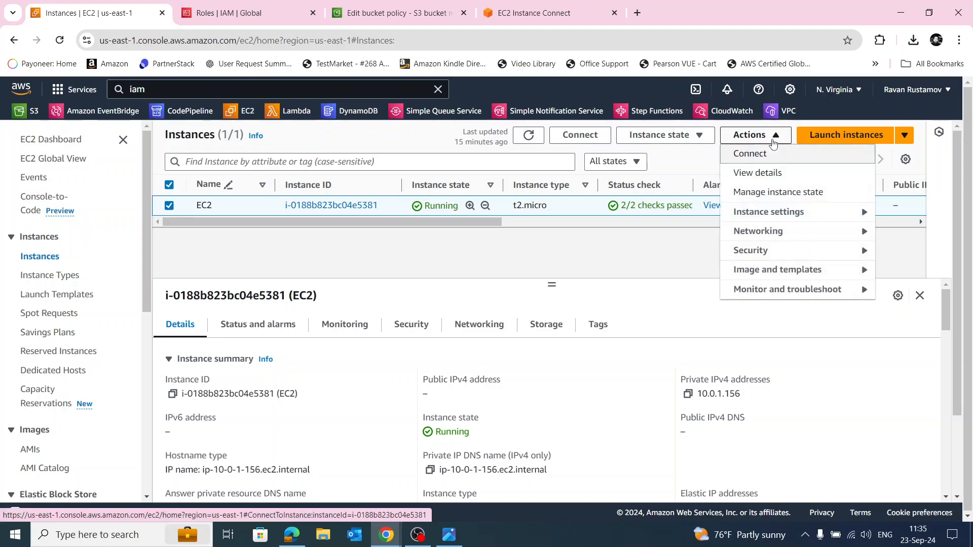
{"action": "mouse_move", "coordinate": [781, 258]}
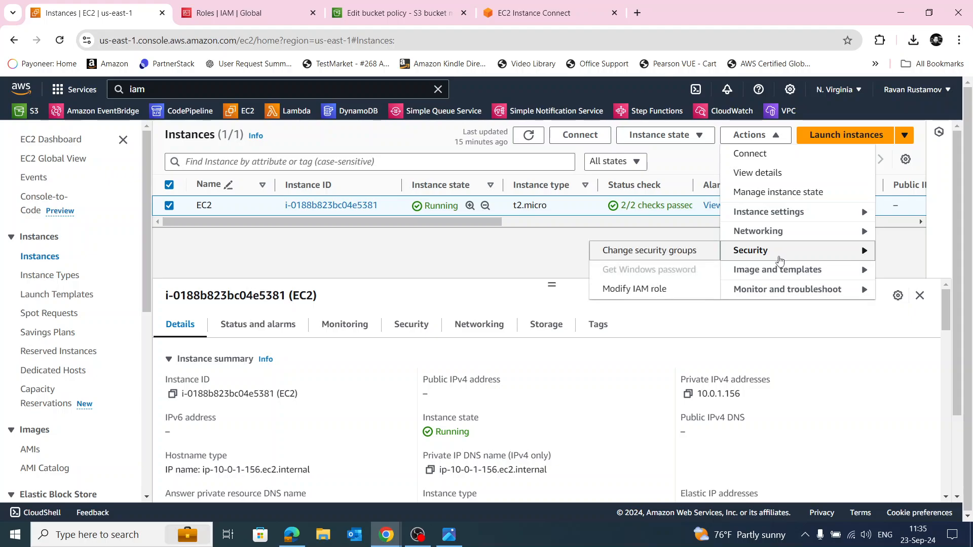
{"action": "left_click", "coordinate": [633, 290]}
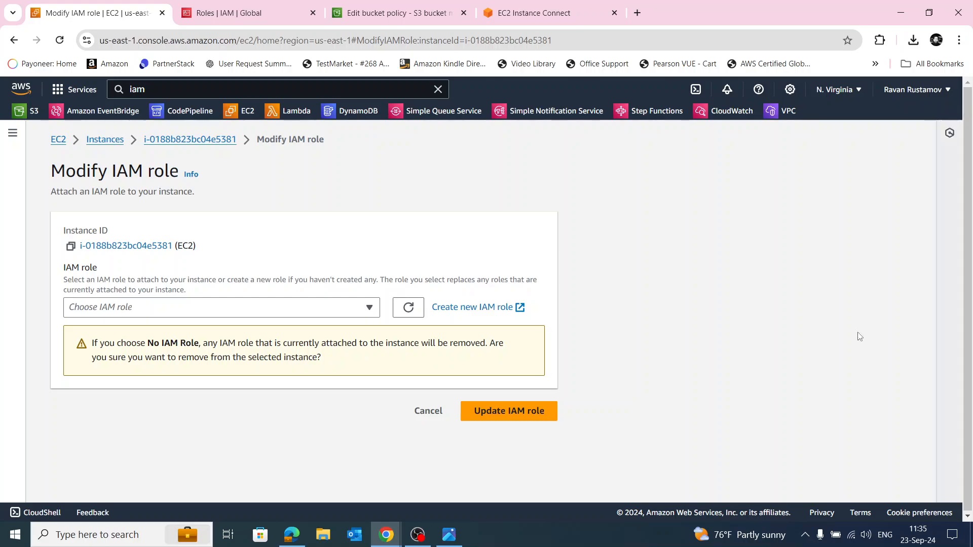
{"action": "left_click", "coordinate": [365, 309]}
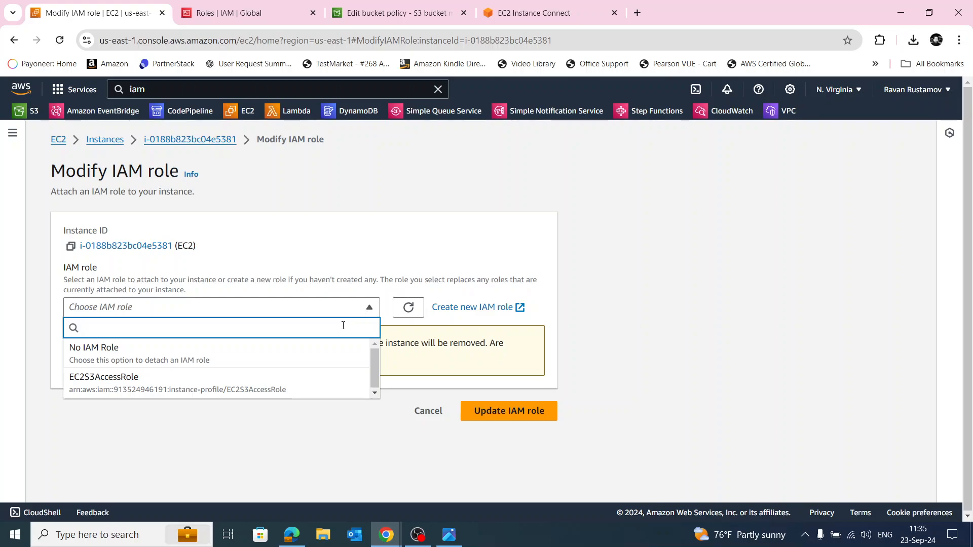
{"action": "left_click", "coordinate": [326, 378]}
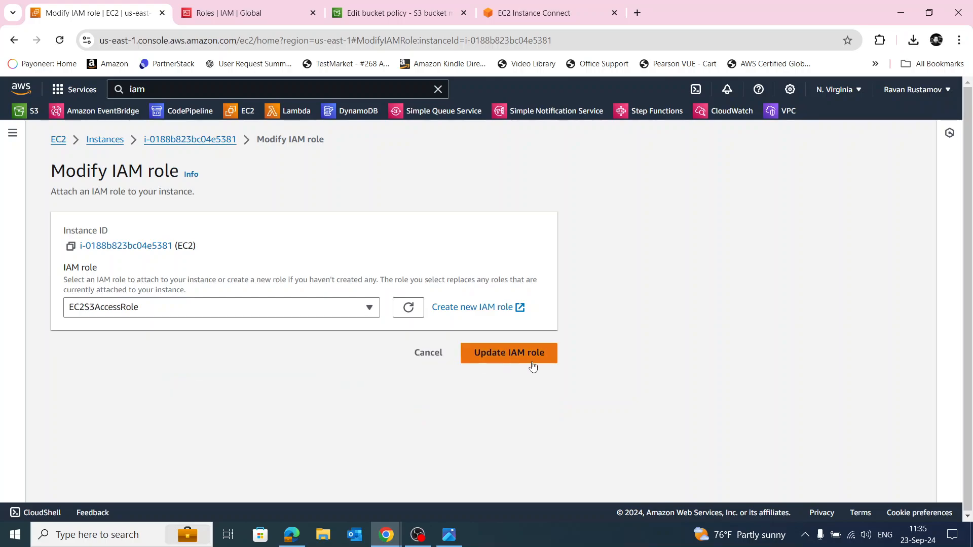
{"action": "left_click", "coordinate": [507, 353]}
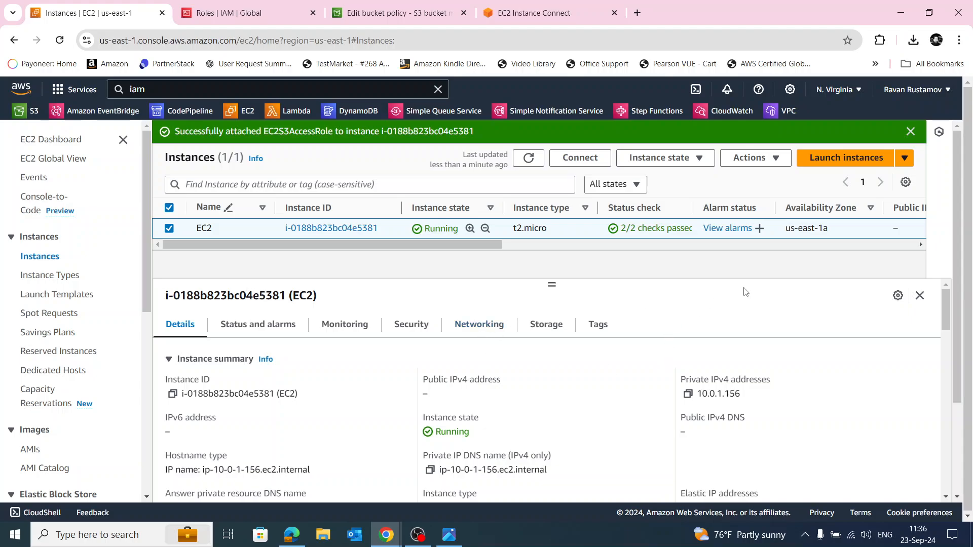
Go back to the S3 bucket policy editor, abandon the draft policy and return to the list of buckets.
{"action": "left_click", "coordinate": [416, 16]}
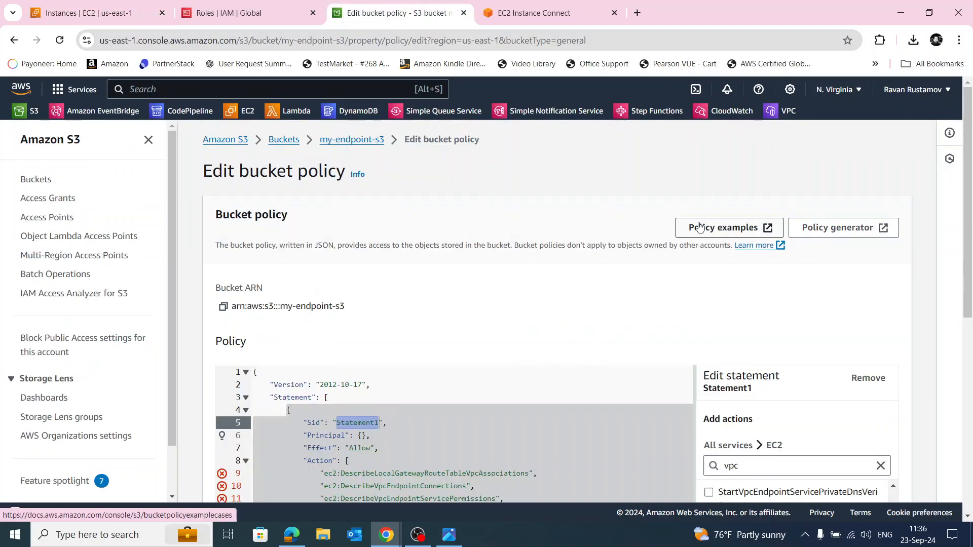
{"action": "left_click", "coordinate": [720, 229]}
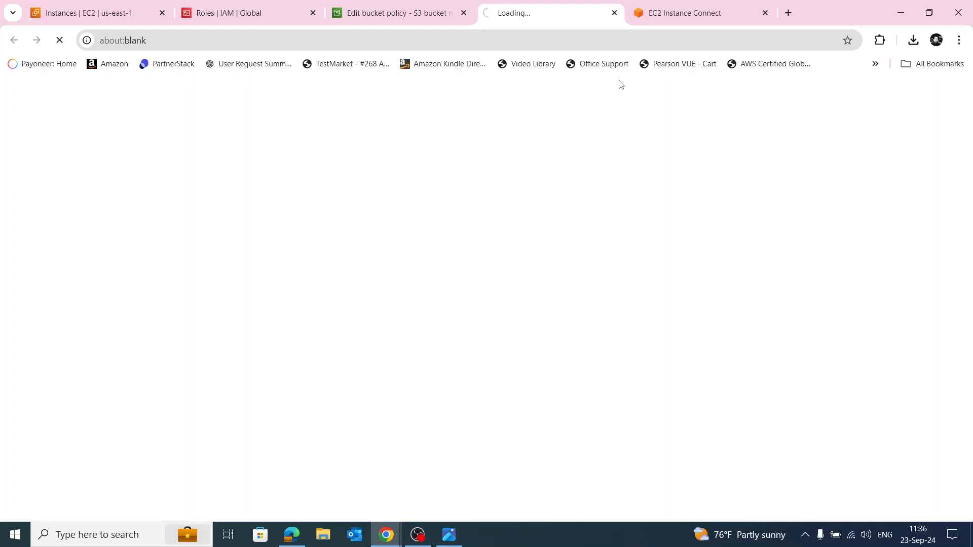
{"action": "left_click", "coordinate": [615, 13]}
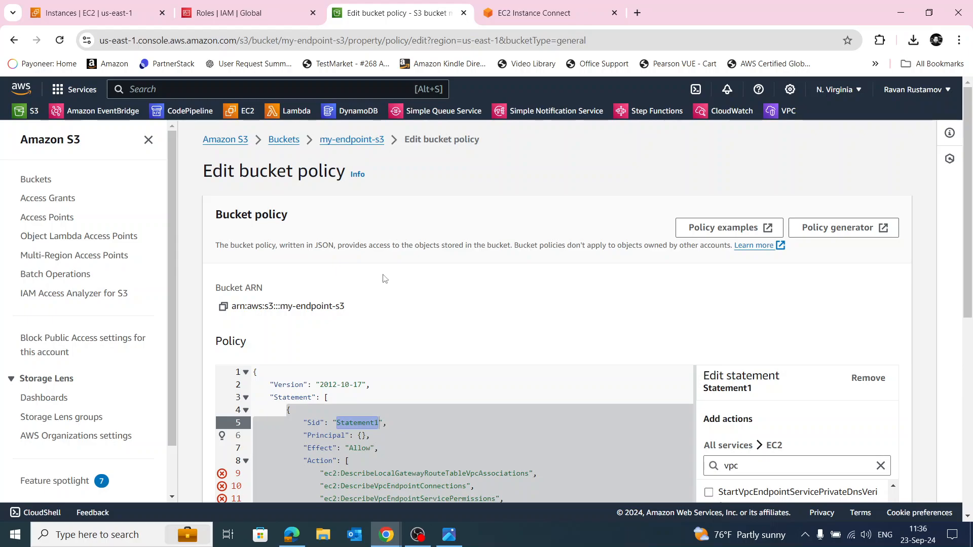
{"action": "left_click", "coordinate": [349, 141]}
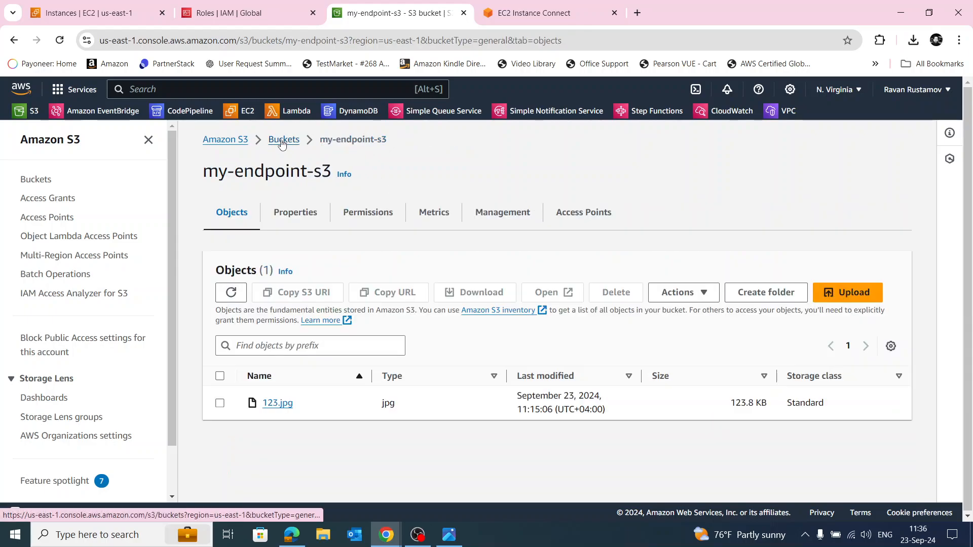
{"action": "left_click", "coordinate": [283, 142]}
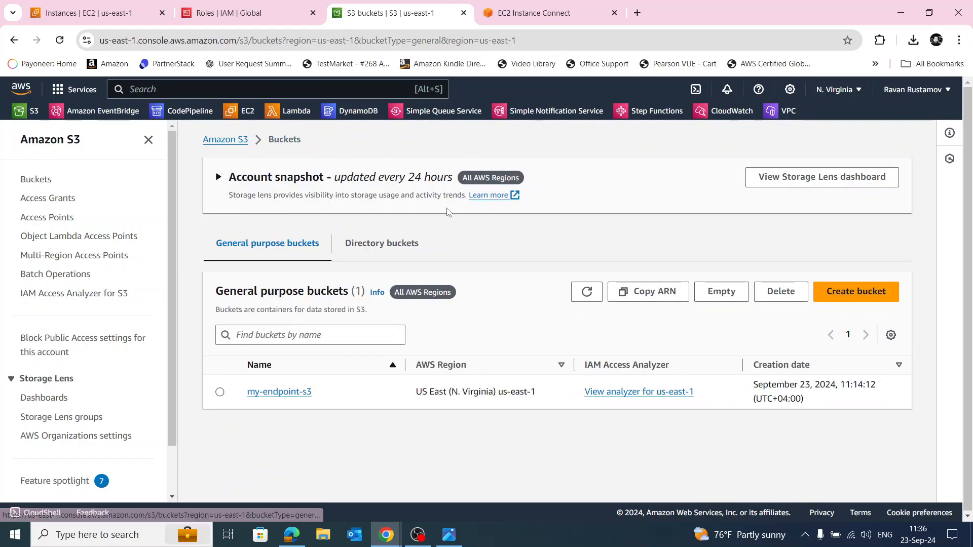
Open the my-endpoint-s3 bucket and examine its permissions, including public access, bucket policy, object ownership, access control list and CORS.
{"action": "left_click", "coordinate": [219, 392]}
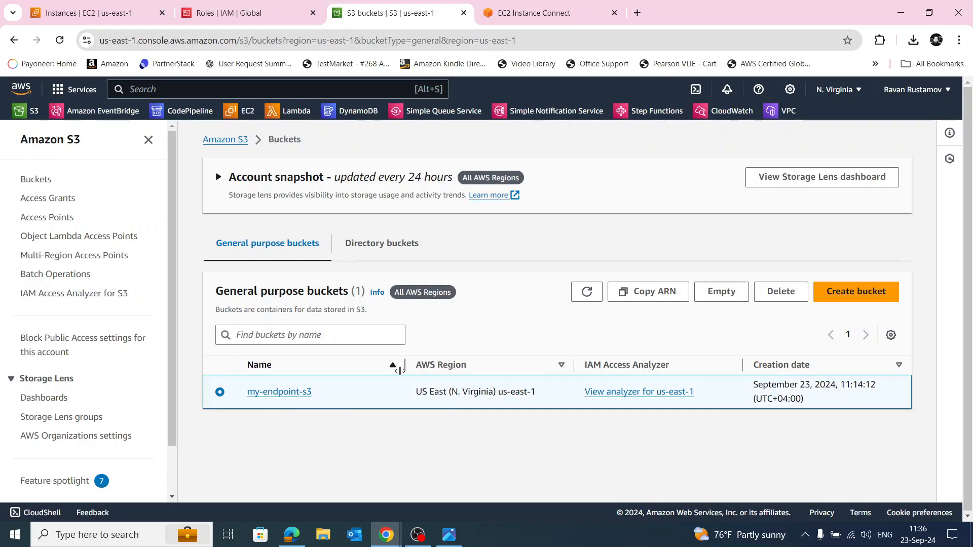
{"action": "left_click", "coordinate": [306, 393]}
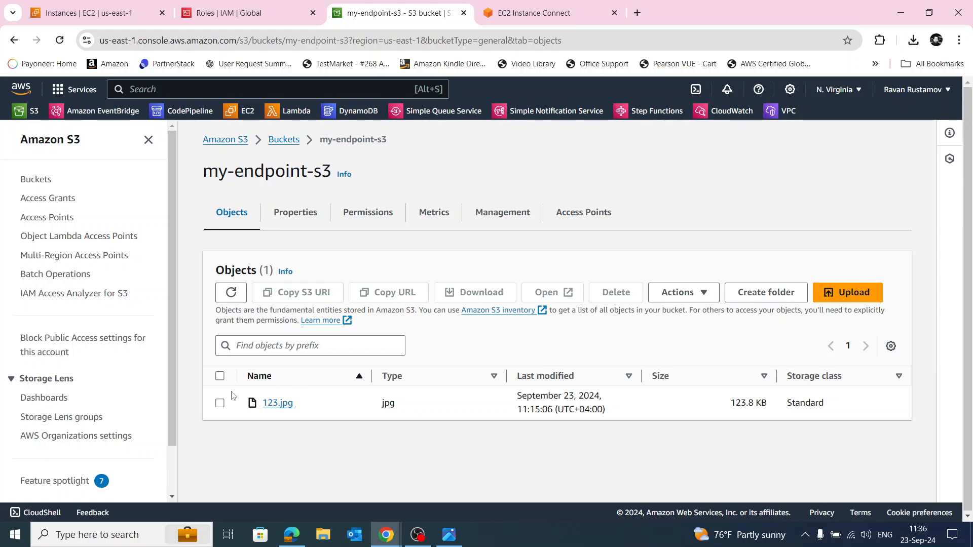
{"action": "left_click", "coordinate": [368, 212]}
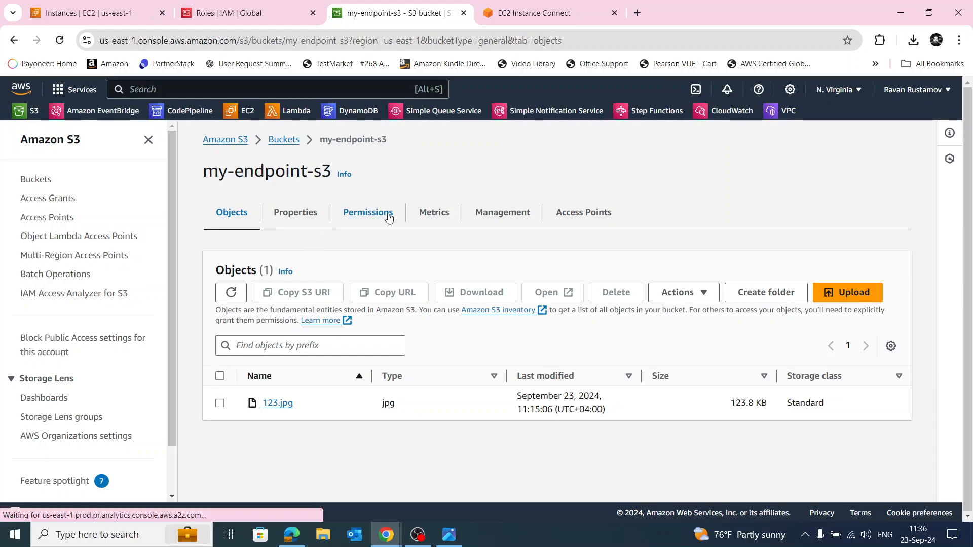
{"action": "scroll", "coordinate": [757, 310], "scroll_direction": "down", "scroll_amount": 1}
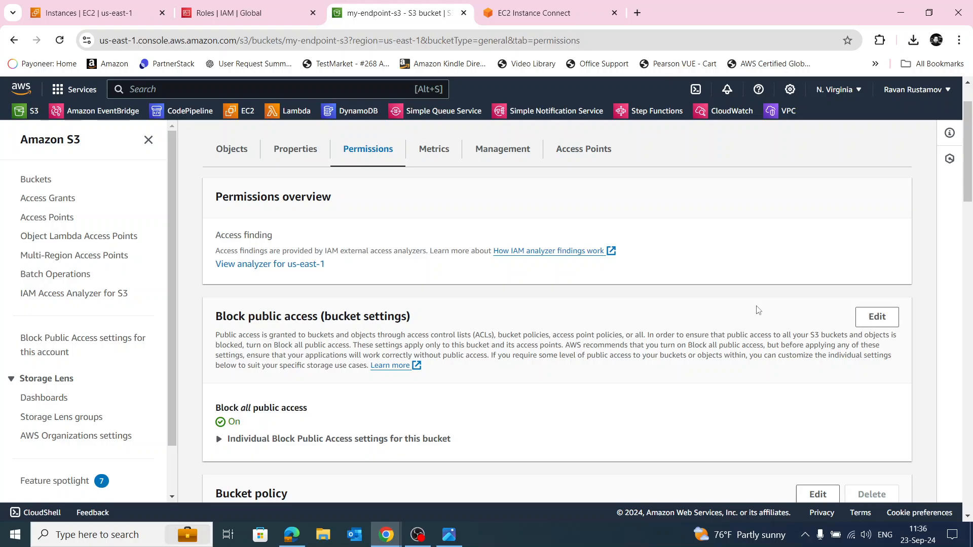
{"action": "scroll", "coordinate": [758, 308], "scroll_direction": "down", "scroll_amount": 2}
{"action": "scroll", "coordinate": [746, 304], "scroll_direction": "down", "scroll_amount": 10}
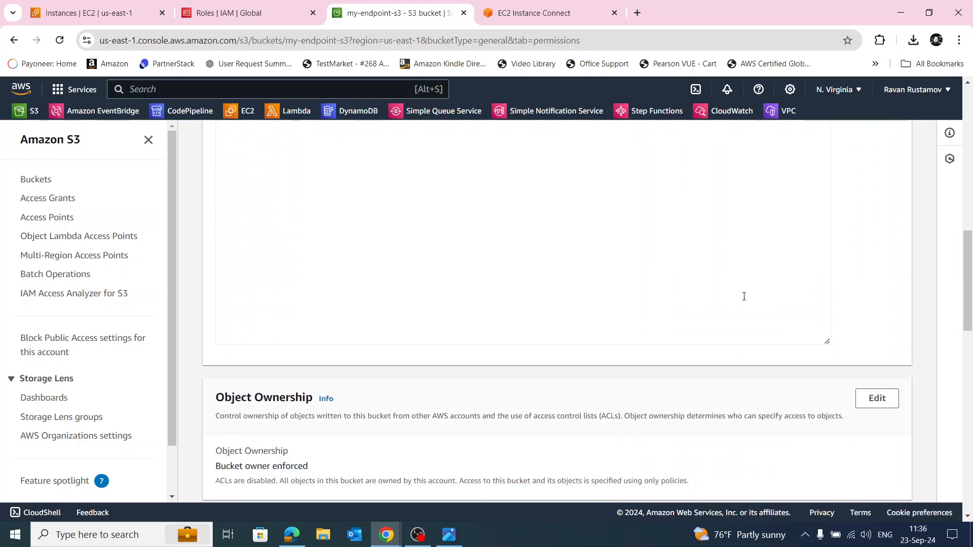
{"action": "scroll", "coordinate": [746, 294], "scroll_direction": "up", "scroll_amount": 1}
{"action": "scroll", "coordinate": [746, 297], "scroll_direction": "down", "scroll_amount": 2}
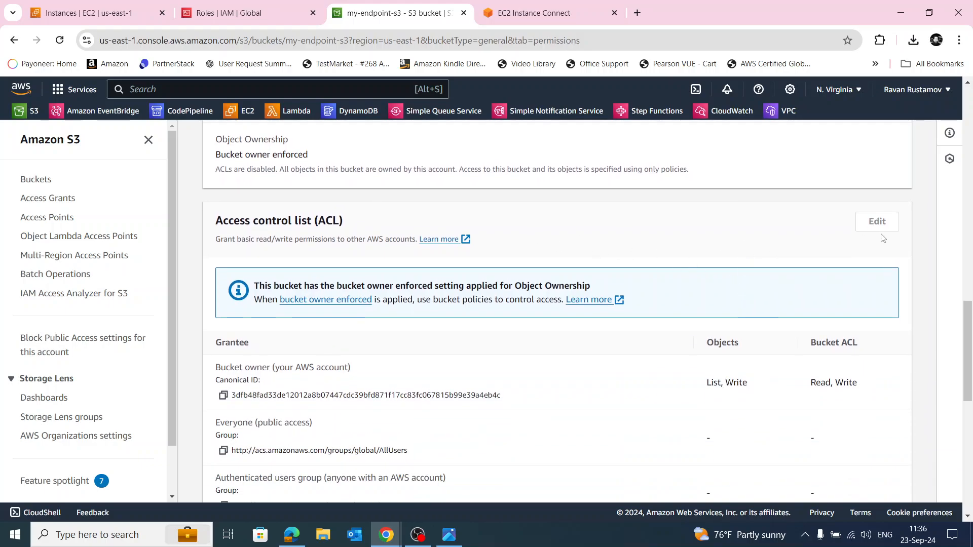
{"action": "scroll", "coordinate": [755, 282], "scroll_direction": "down", "scroll_amount": 4}
{"action": "scroll", "coordinate": [733, 272], "scroll_direction": "down", "scroll_amount": 2}
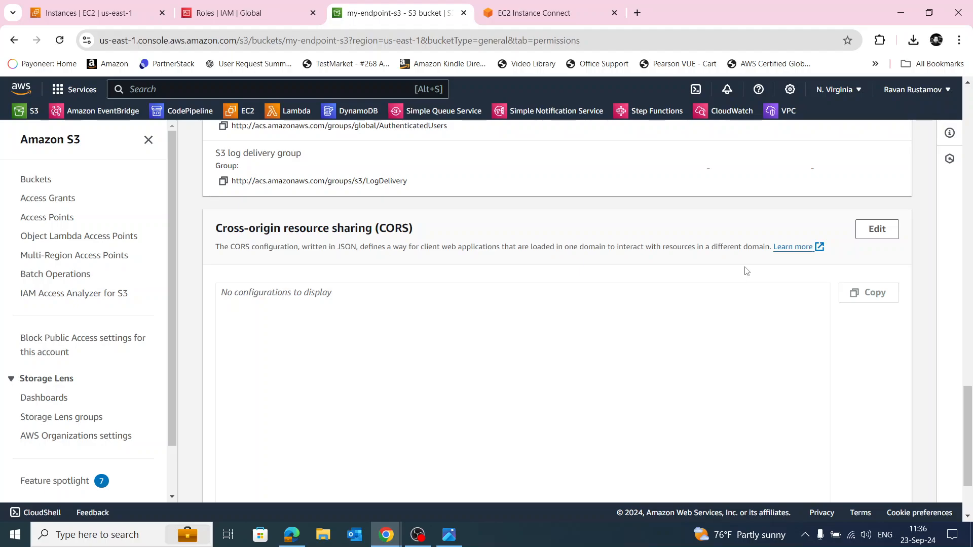
{"action": "scroll", "coordinate": [747, 268], "scroll_direction": "down", "scroll_amount": 2}
{"action": "scroll", "coordinate": [756, 276], "scroll_direction": "up", "scroll_amount": 7}
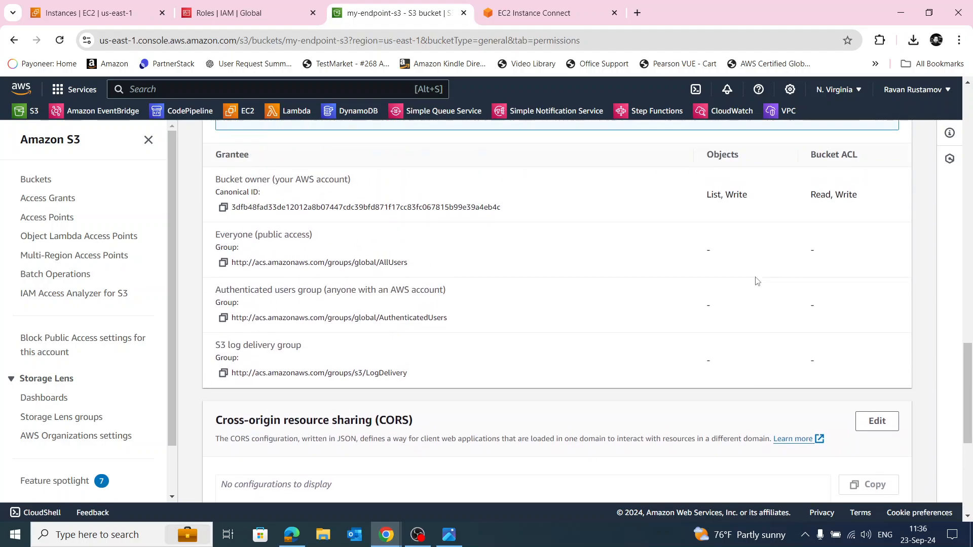
{"action": "scroll", "coordinate": [771, 284], "scroll_direction": "up", "scroll_amount": 1}
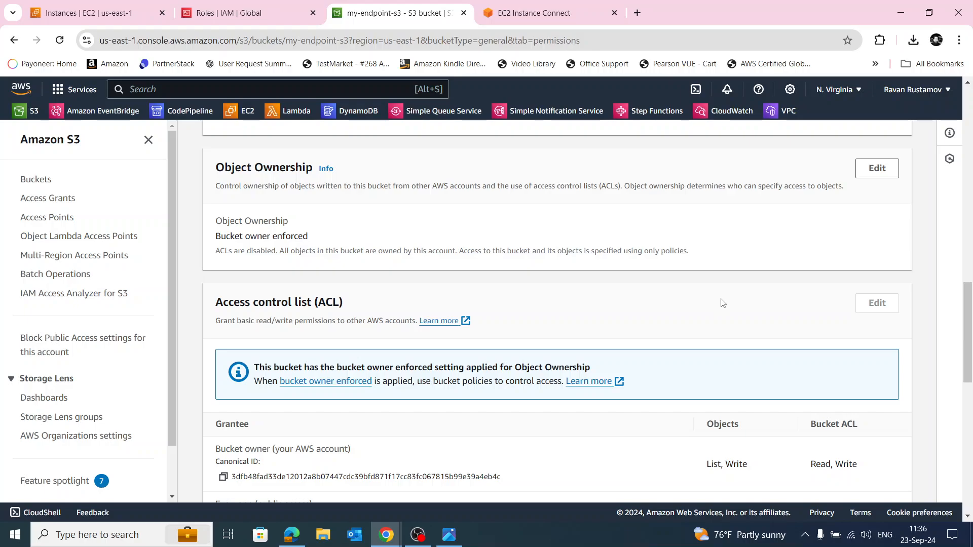
{"action": "scroll", "coordinate": [722, 302], "scroll_direction": "up", "scroll_amount": 2}
{"action": "scroll", "coordinate": [730, 304], "scroll_direction": "up", "scroll_amount": 5}
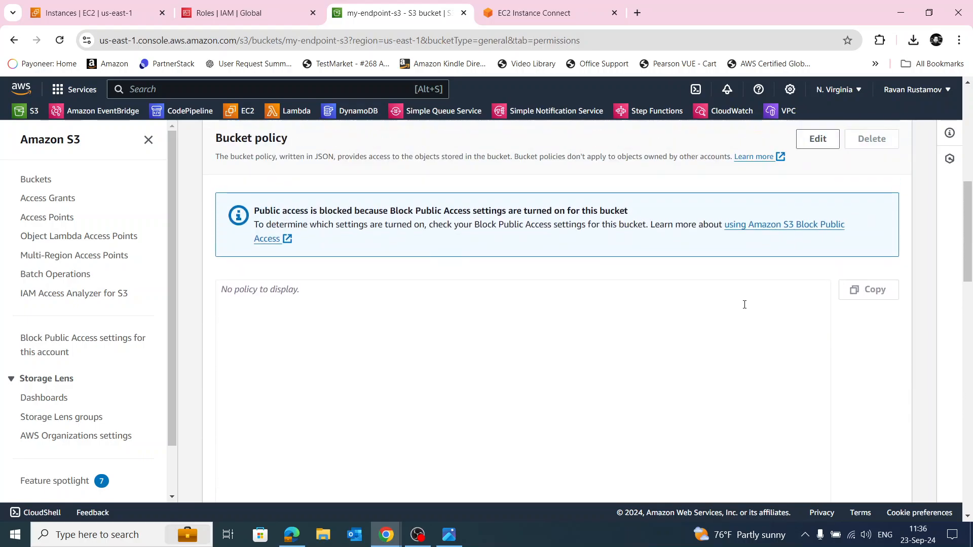
{"action": "scroll", "coordinate": [745, 309], "scroll_direction": "up", "scroll_amount": 1}
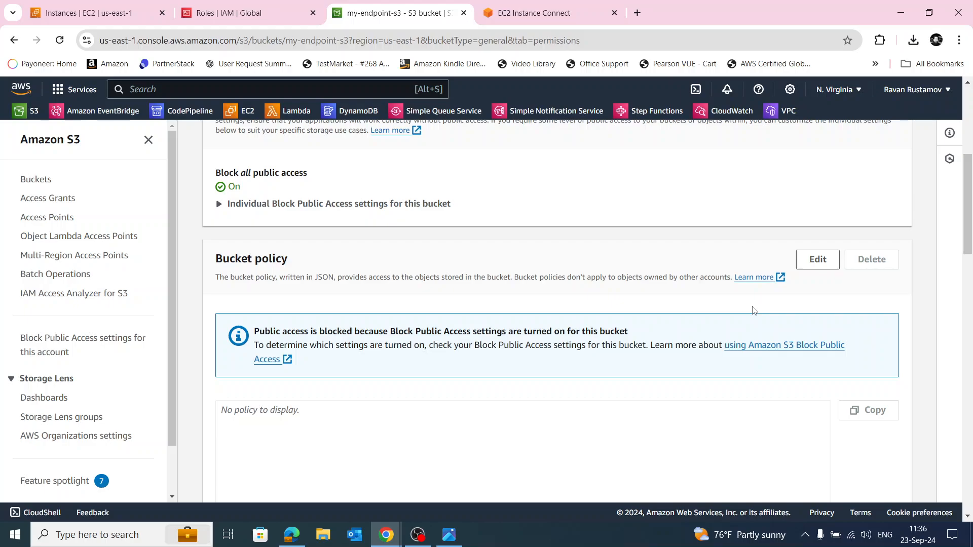
Open the bucket policy of my-endpoint-s3 for editing and bring up the option for adding a statement.
{"action": "left_click", "coordinate": [817, 259]}
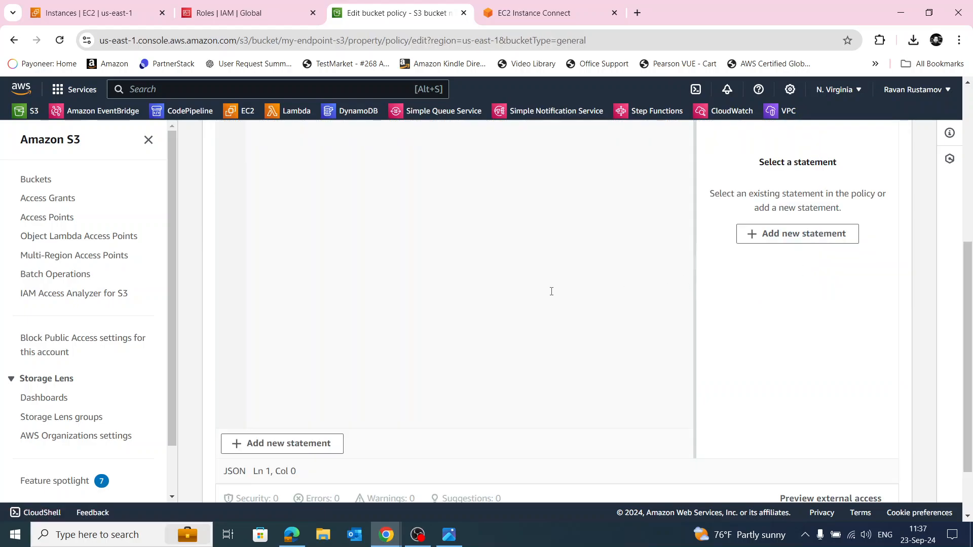
{"action": "scroll", "coordinate": [558, 294], "scroll_direction": "up", "scroll_amount": 3}
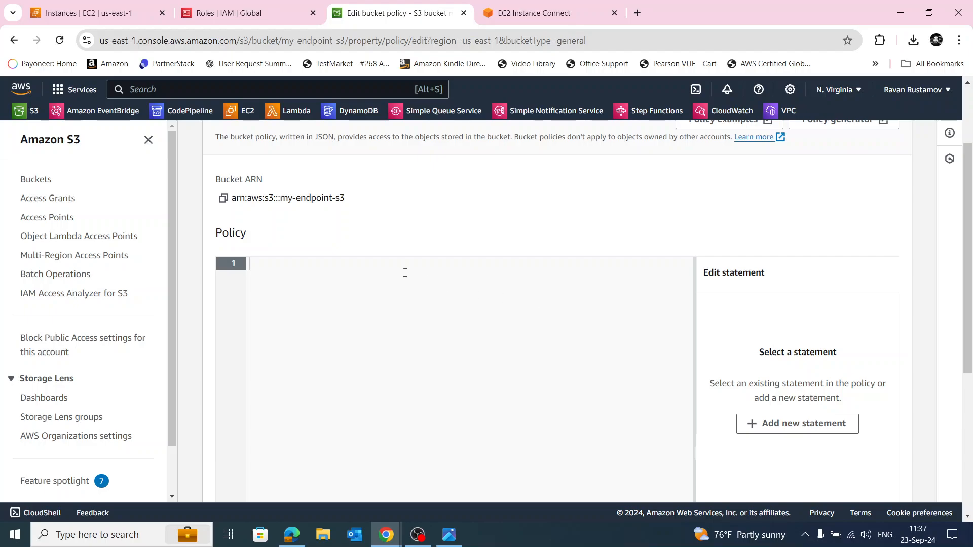
{"action": "scroll", "coordinate": [690, 296], "scroll_direction": "down", "scroll_amount": 2}
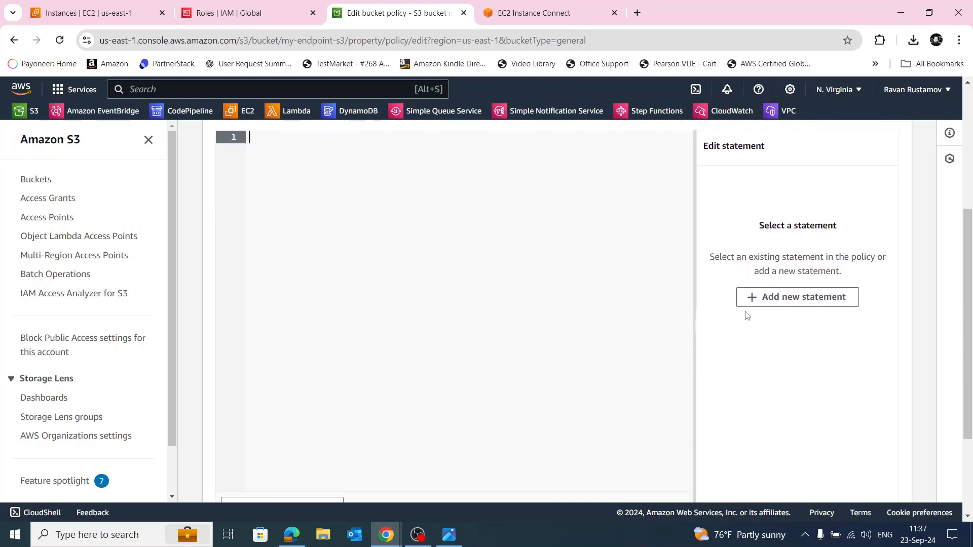
Add a new statement, then replace the whole draft with a template policy allowing s3:* to EC2S3AccessRole on your-bucket-name.
{"action": "left_click", "coordinate": [765, 295]}
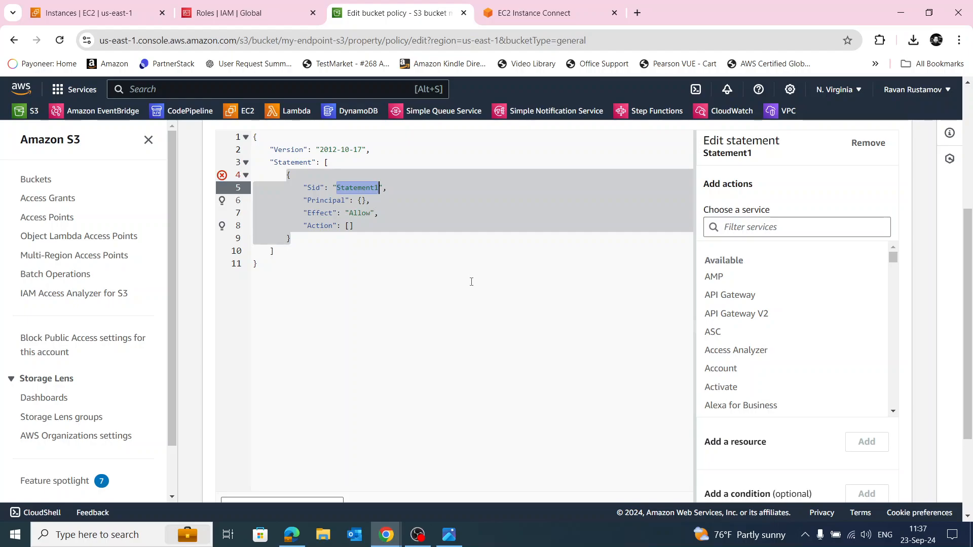
{"action": "scroll", "coordinate": [471, 281], "scroll_direction": "up", "scroll_amount": 1}
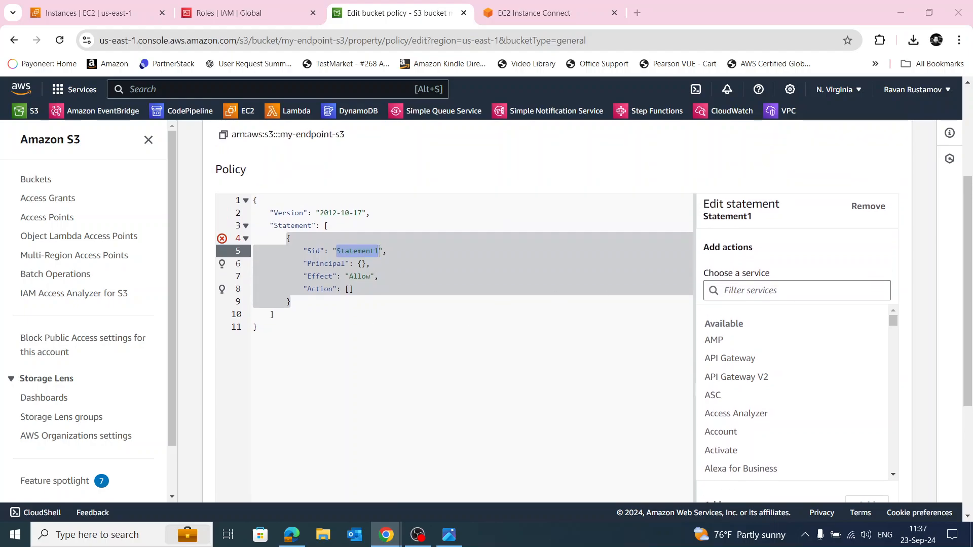
{"action": "left_click", "coordinate": [428, 290]}
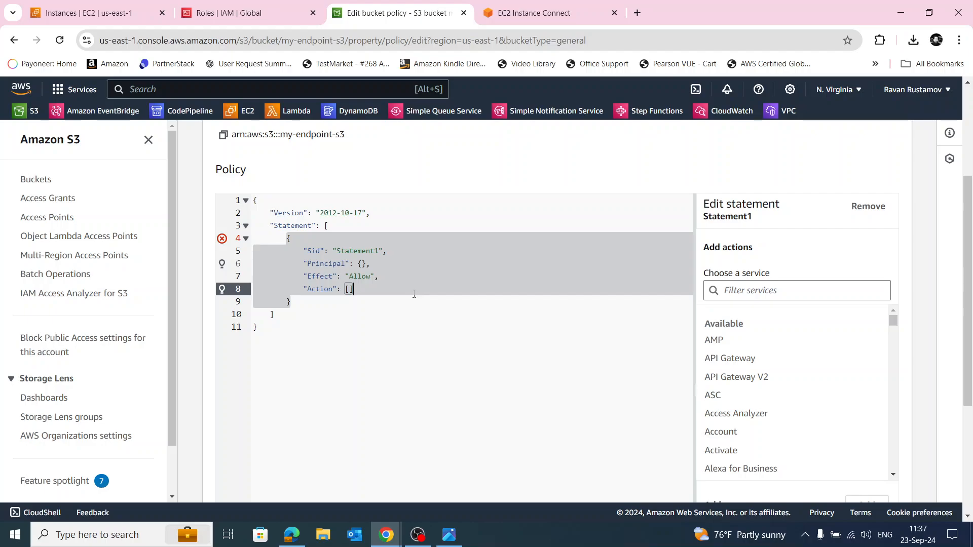
{"action": "key", "text": "ctrl+a"}
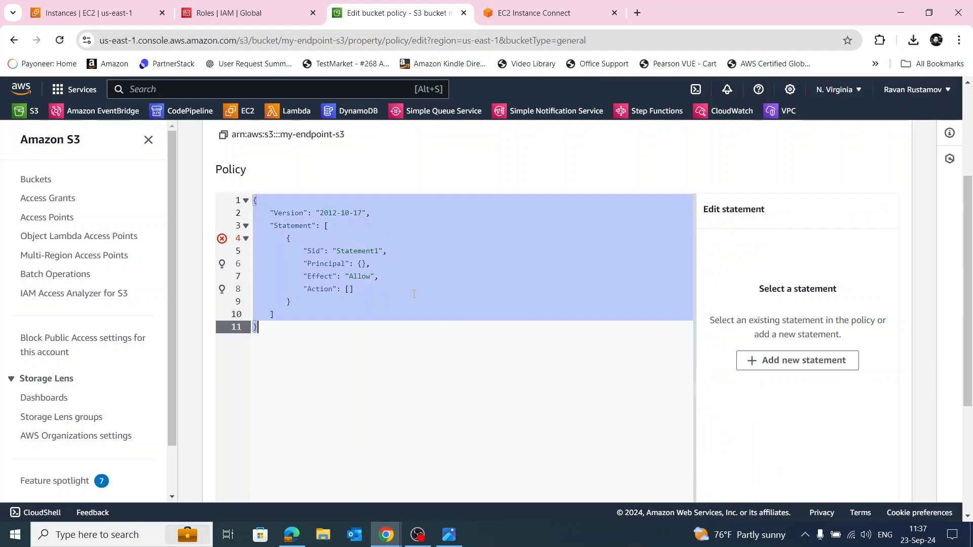
{"action": "type", "text": "{   \"Version\": \"2012-10-17\",   \"Statement\": [     {       \"Effect\": \"Allow\",       \"Principal\": {         \"AWS\": \"arn:aws:iam::<AWS_ACCOUNT_ID>:role/EC2S3AccessRole\"       },       \"Action\": \"s3:*\",       \"Resource\": [         \"arn:aws:s3:::your-bucket-name\",         \"arn:aws:s3:::your-bucket-name/*\"       ]     }   ] }"}
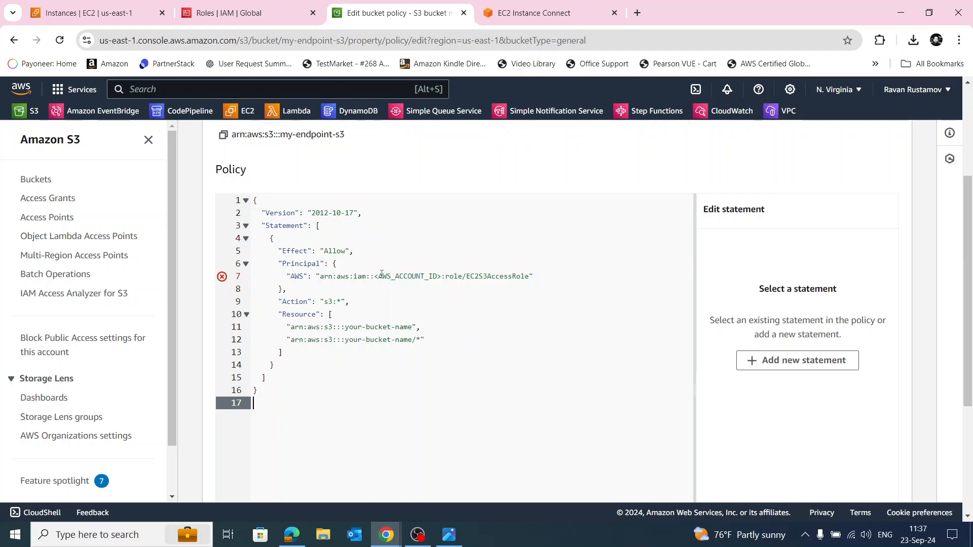
Copy the account ID, substitute it for the <AWS_ACCOUNT_ID> placeholder in the principal ARN, and try to save the bucket policy.
{"action": "left_click", "coordinate": [917, 89]}
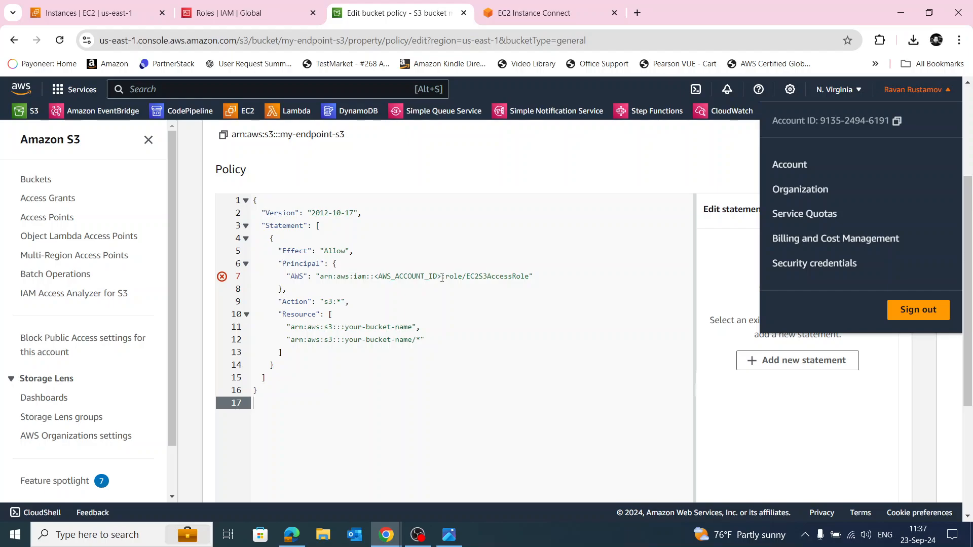
{"action": "left_click", "coordinate": [439, 276]}
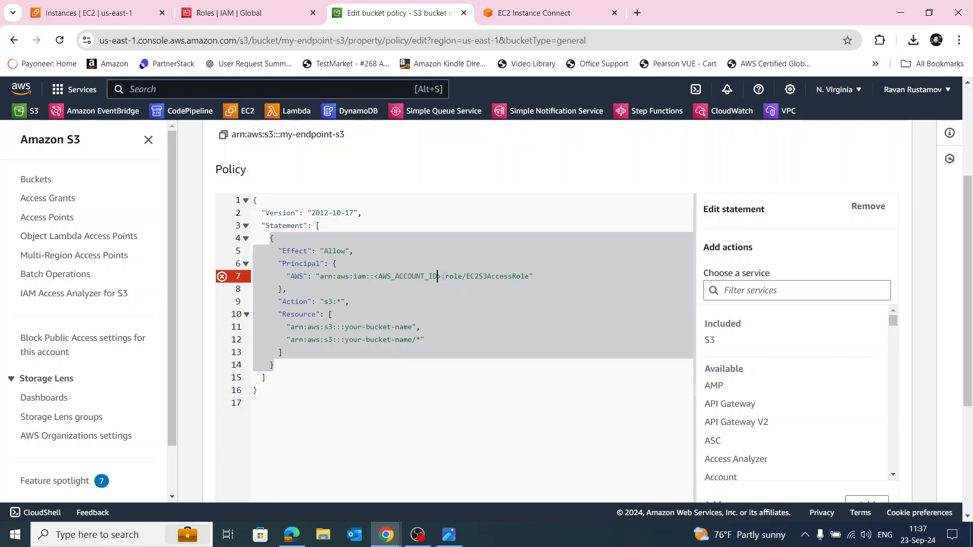
{"action": "left_click_drag", "start_coordinate": [441, 276], "coordinate": [375, 276]}
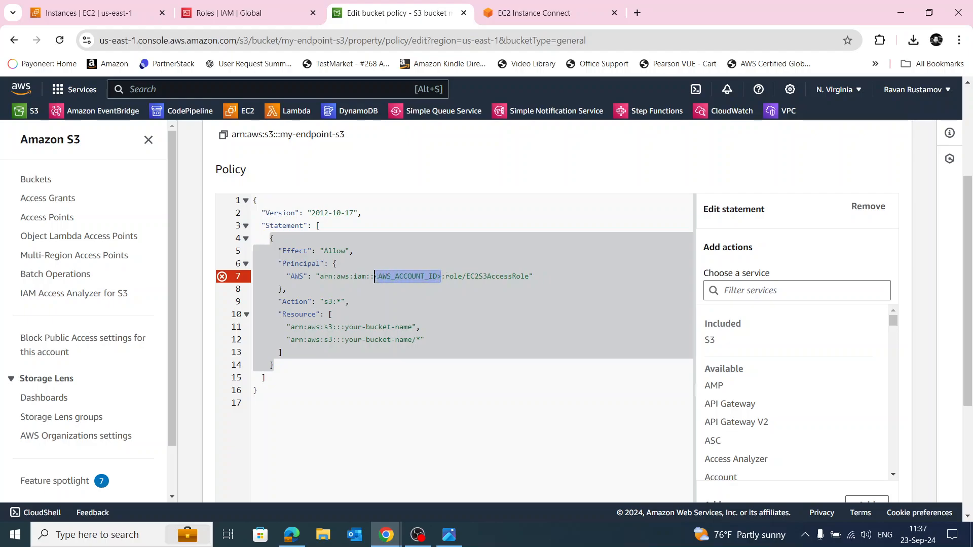
{"action": "key", "text": "ctrl+v"}
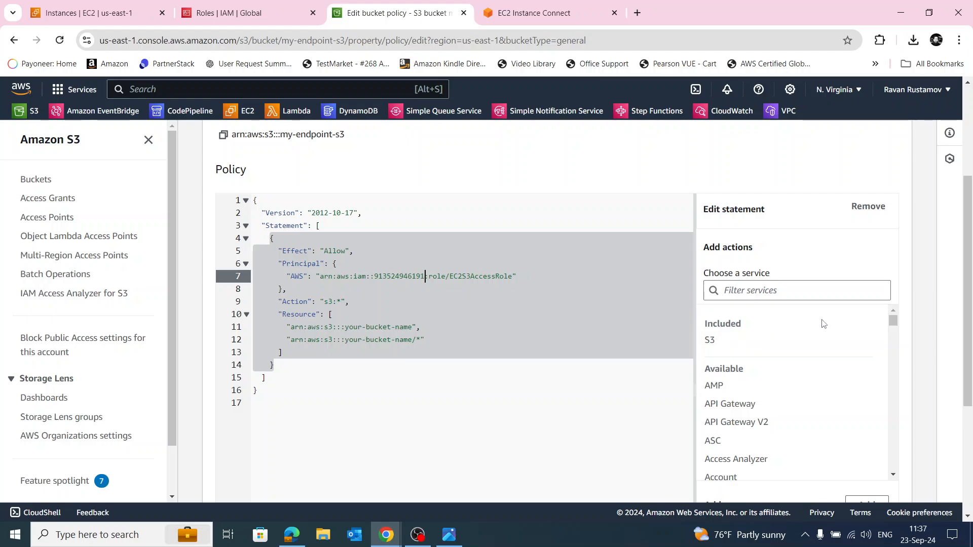
{"action": "scroll", "coordinate": [881, 462], "scroll_direction": "down", "scroll_amount": 4}
{"action": "left_click", "coordinate": [869, 480]}
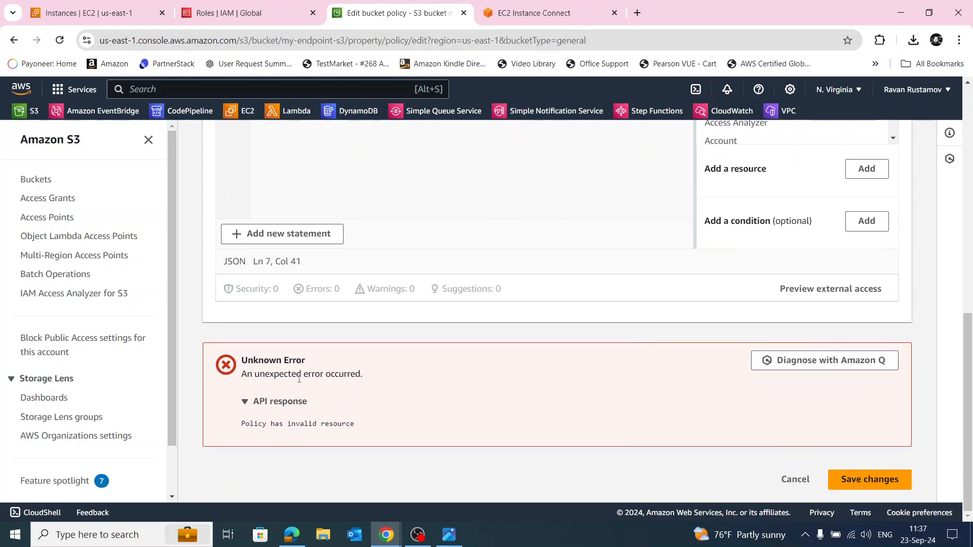
Review the policy draft and undo the edits back to the default Statement1 draft.
{"action": "scroll", "coordinate": [603, 289], "scroll_direction": "up", "scroll_amount": 6}
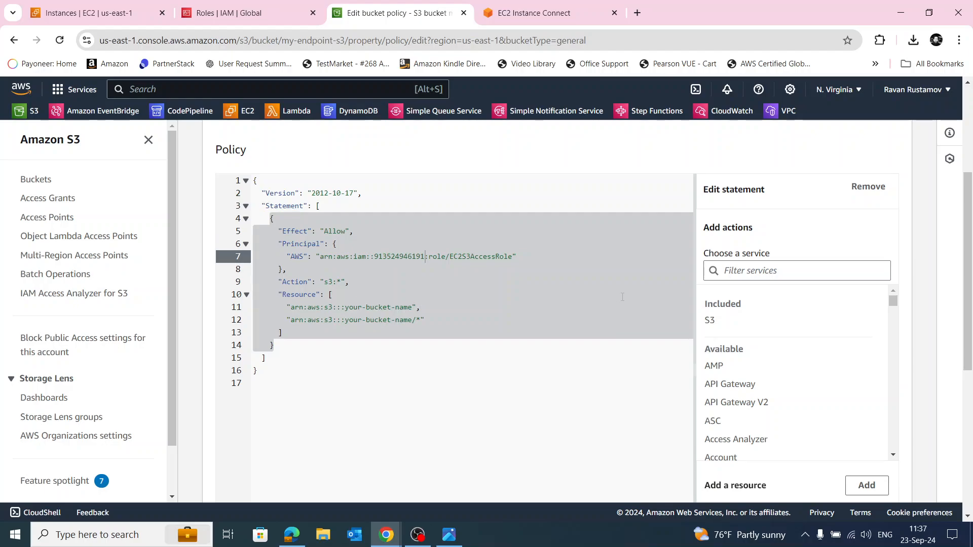
{"action": "scroll", "coordinate": [622, 297], "scroll_direction": "up", "scroll_amount": 1}
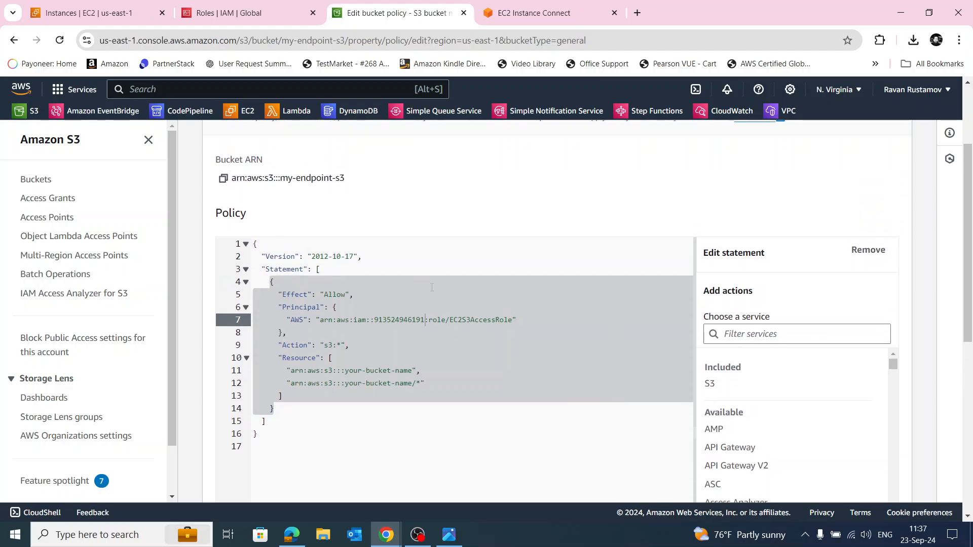
{"action": "scroll", "coordinate": [432, 288], "scroll_direction": "down", "scroll_amount": 2}
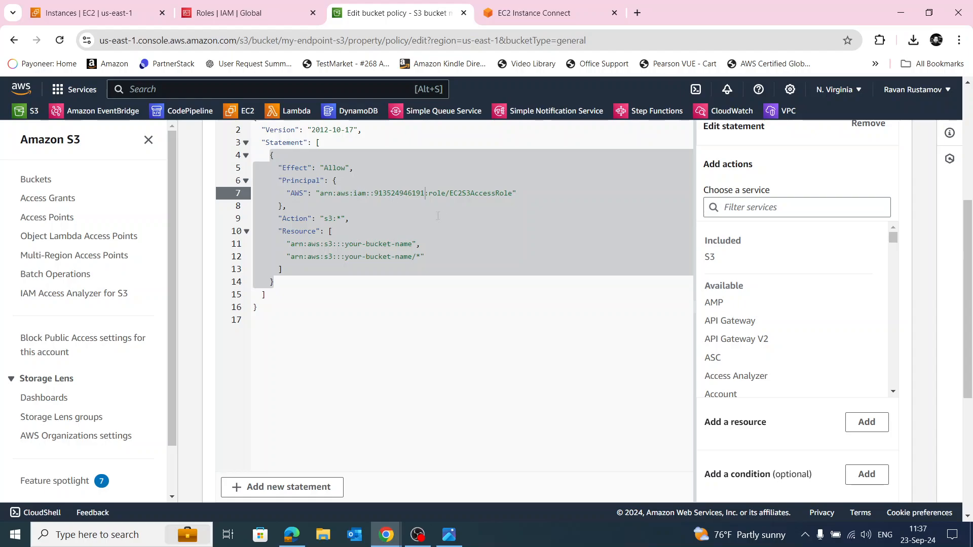
{"action": "left_click", "coordinate": [476, 272]}
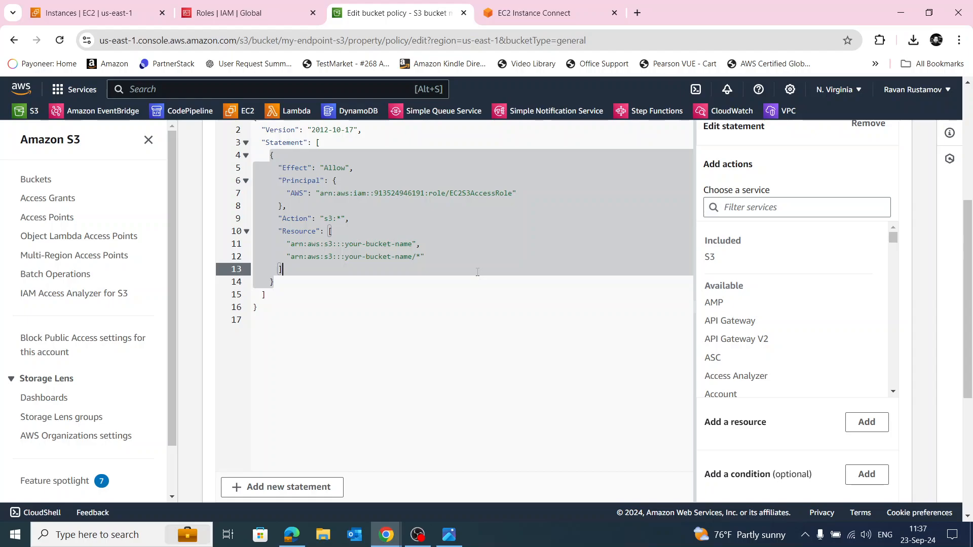
{"action": "type", "text": "Z"}
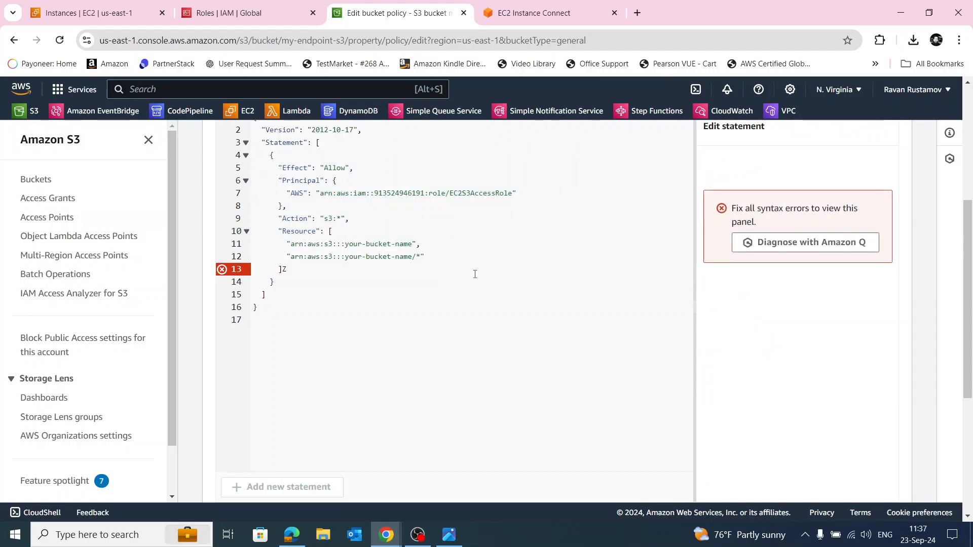
{"action": "key", "text": "ctrl+z"}
{"action": "key", "text": "ctrl+z"}
{"action": "key", "text": "ctrl+z"}
{"action": "scroll", "coordinate": [484, 267], "scroll_direction": "up", "scroll_amount": 3}
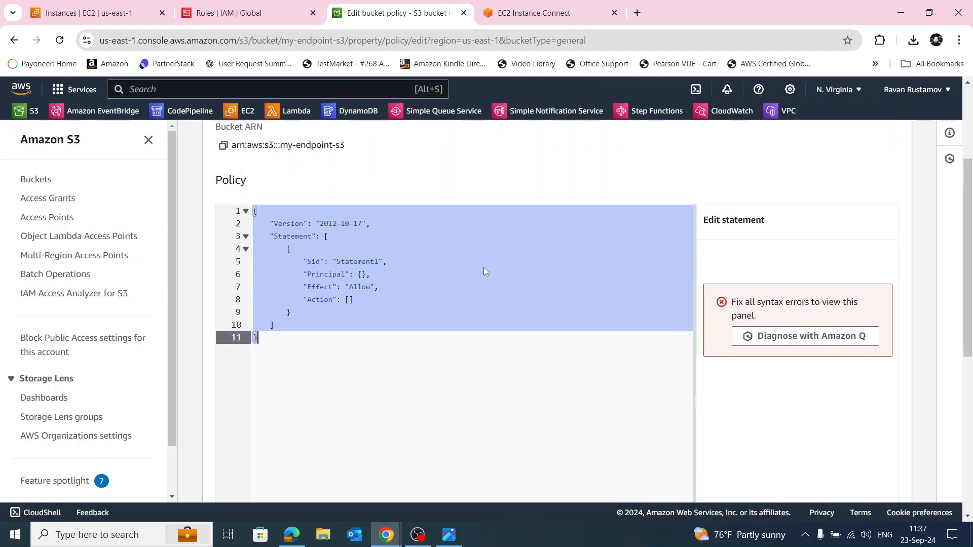
{"action": "scroll", "coordinate": [488, 293], "scroll_direction": "down", "scroll_amount": 1}
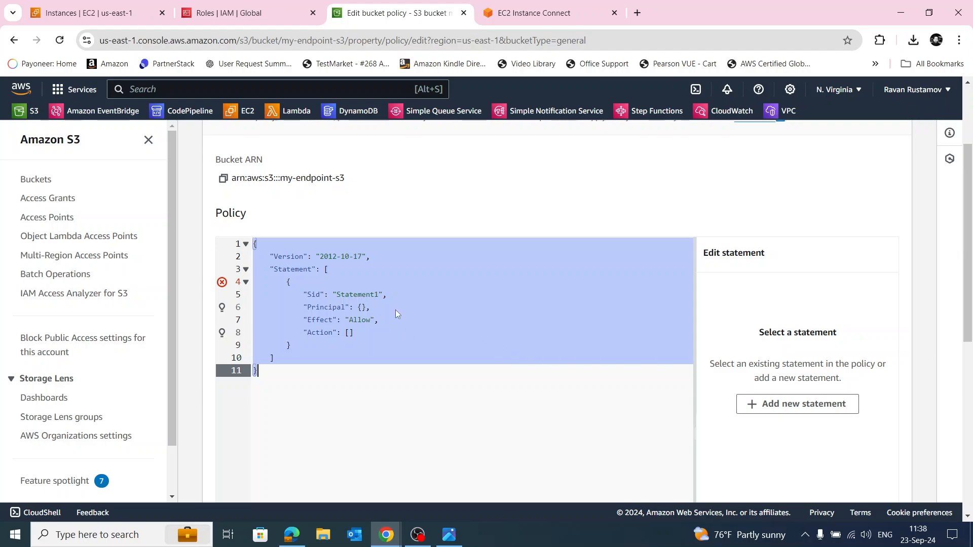
Replace the draft with the policy allowing s3:* to EC2S3AccessRole and substitute the account ID for <AWS_ACCOUNT_ID> in the principal ARN.
{"action": "type", "text": "{   \"Version\": \"2012-10-17\",   \"Statement\": [     {       \"Effect\": \"Allow\",       \"Principal\": {         \"AWS\": \"arn:aws:iam::<AWS_ACCOUNT_ID>:role/EC2S3AccessRole\"       },       \"Action\": \"s3:*\",       \"Resource\": [         \"arn:aws:s3:::your-bucket-name\",         \"arn:aws:s3:::your-bucket-name/*\"       ]     }   ] }"}
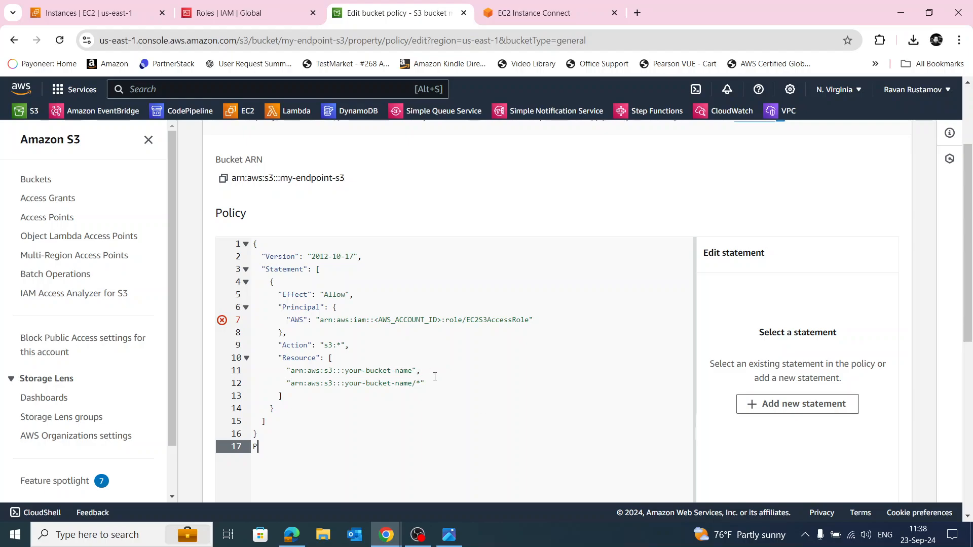
{"action": "type", "text": "P"}
{"action": "left_click", "coordinate": [912, 89]}
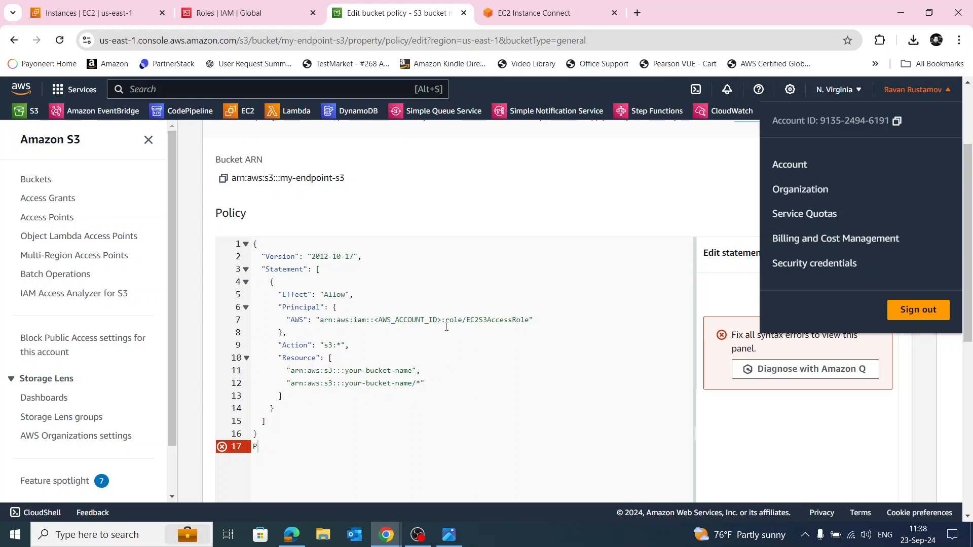
{"action": "left_click_drag", "start_coordinate": [441, 320], "coordinate": [375, 320]}
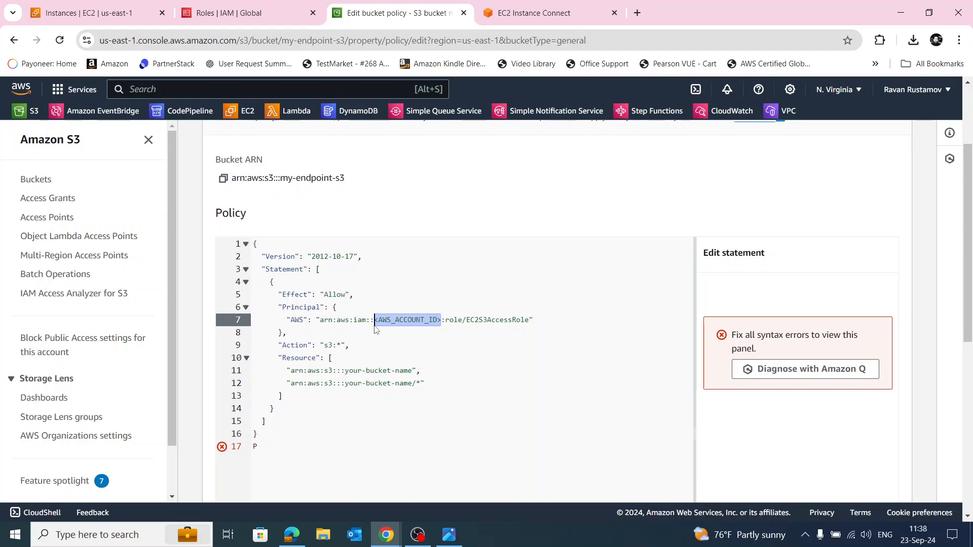
{"action": "key", "text": "ctrl+v"}
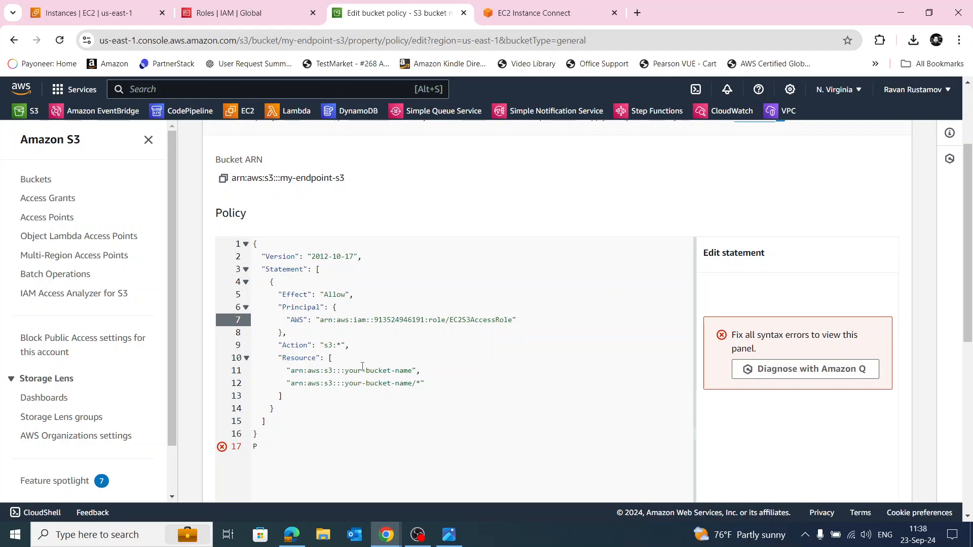
Copy the bucket name my-endpoint-s3 from the S3 bucket list and substitute it for your-bucket-name in both resource ARNs of the policy.
{"action": "left_click", "coordinate": [264, 13]}
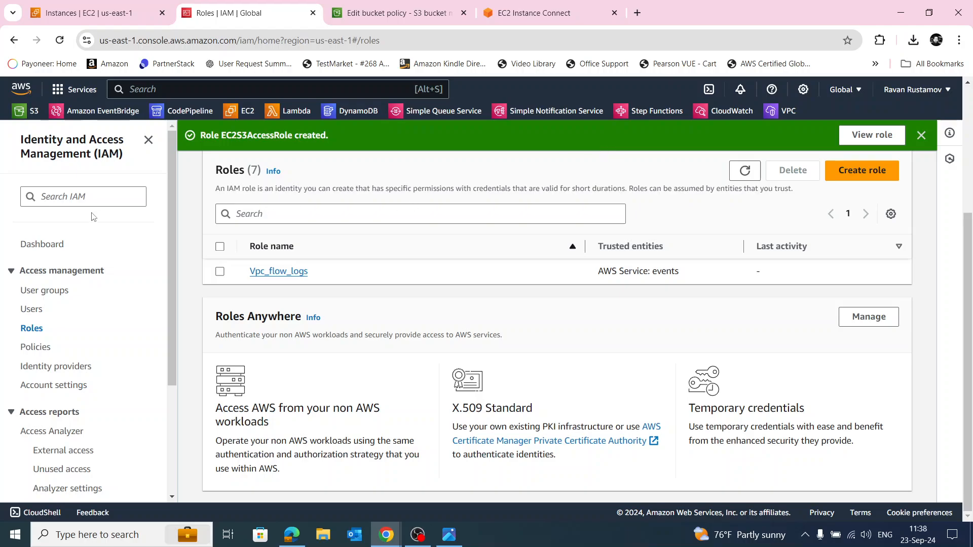
{"action": "left_click", "coordinate": [27, 112]}
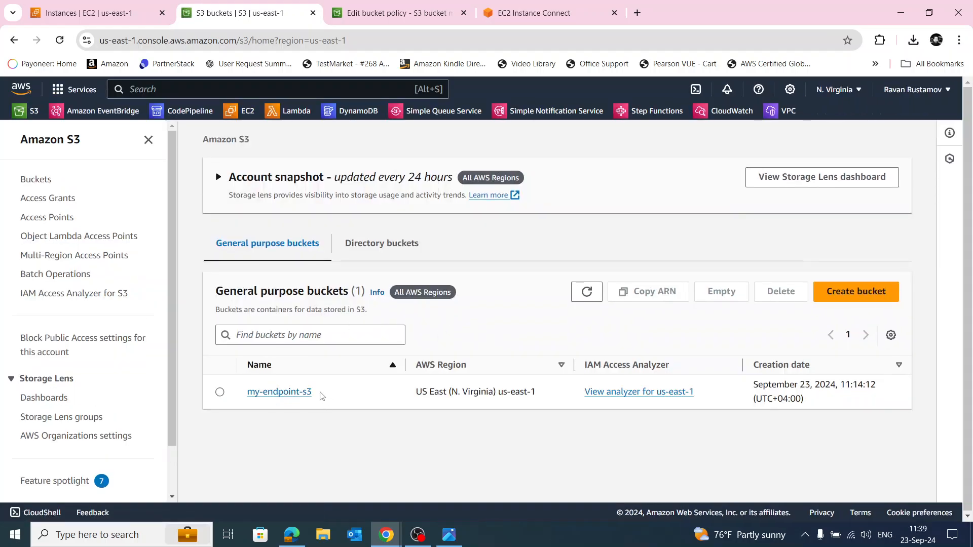
{"action": "left_click_drag", "start_coordinate": [315, 394], "coordinate": [249, 392]}
{"action": "key", "text": "ctrl+c"}
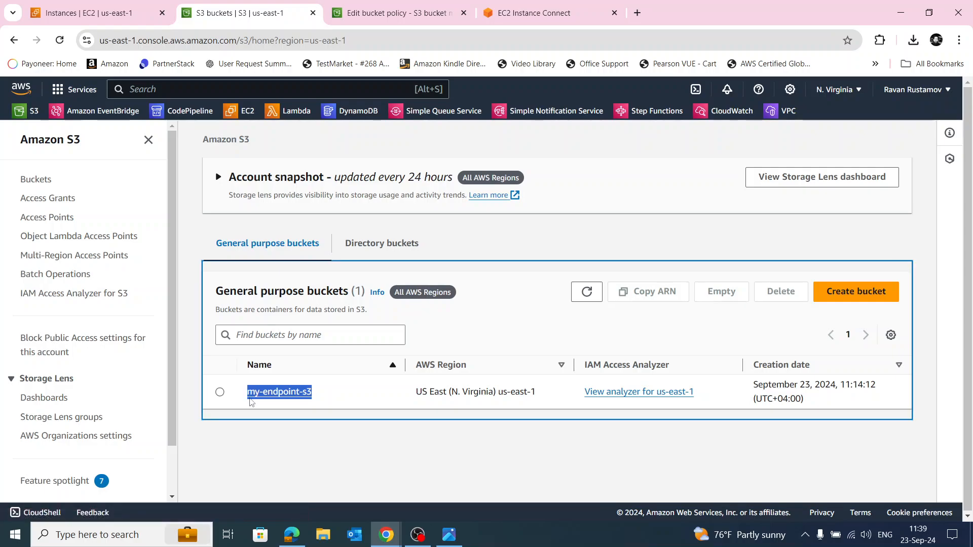
{"action": "left_click", "coordinate": [401, 14]}
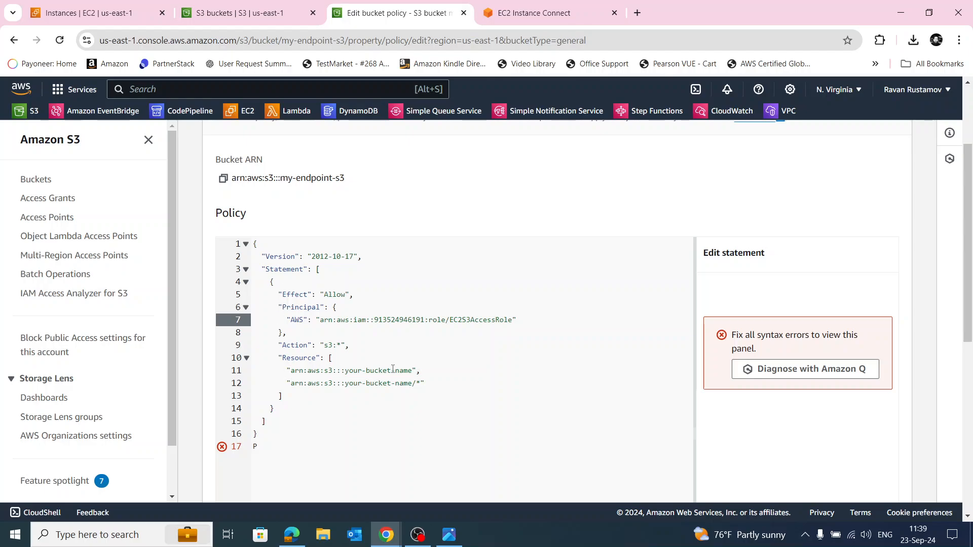
{"action": "left_click", "coordinate": [413, 370]}
{"action": "left_click_drag", "start_coordinate": [413, 371], "coordinate": [345, 371]}
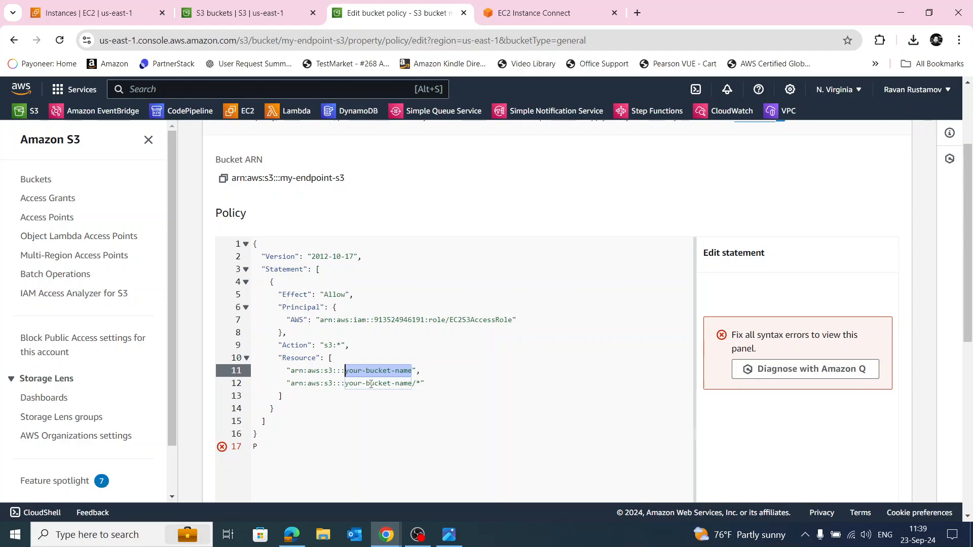
{"action": "key", "text": "ctrl+v"}
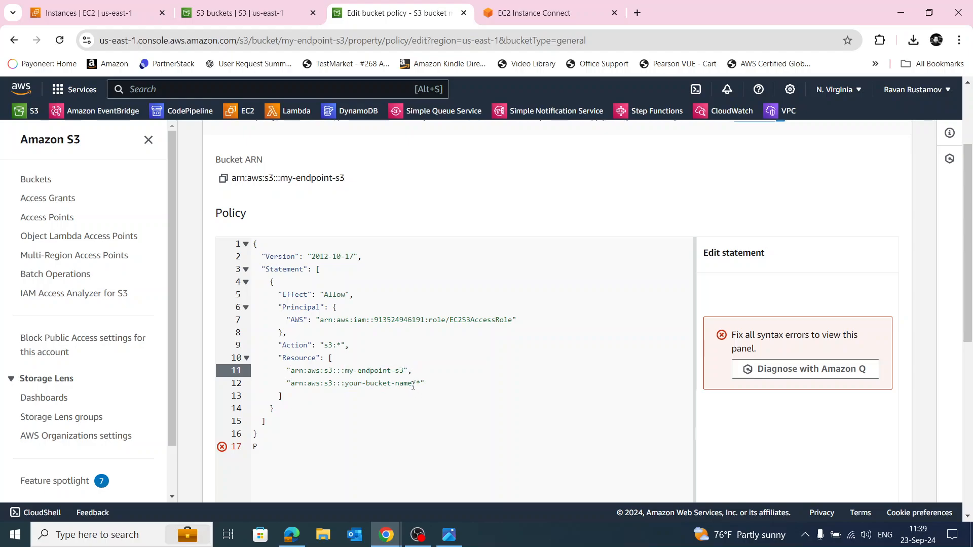
{"action": "left_click_drag", "start_coordinate": [412, 384], "coordinate": [350, 393]}
{"action": "left_click", "coordinate": [412, 384]}
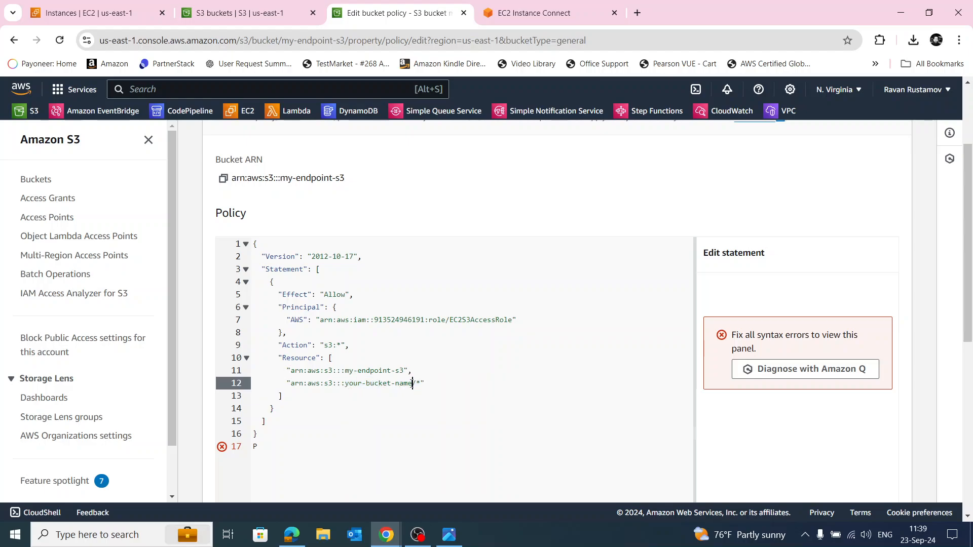
{"action": "left_click_drag", "start_coordinate": [413, 384], "coordinate": [348, 390]}
{"action": "key", "text": "ctrl+v"}
Remove the stray P after the policy's closing brace, save the bucket policy and look through the bucket's permissions.
{"action": "scroll", "coordinate": [671, 379], "scroll_direction": "down", "scroll_amount": 3}
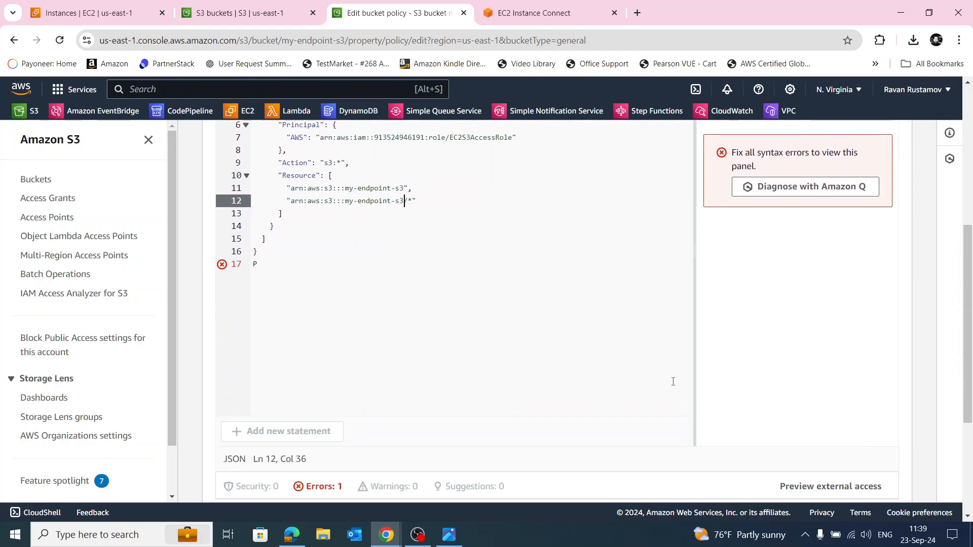
{"action": "scroll", "coordinate": [686, 358], "scroll_direction": "down", "scroll_amount": 5}
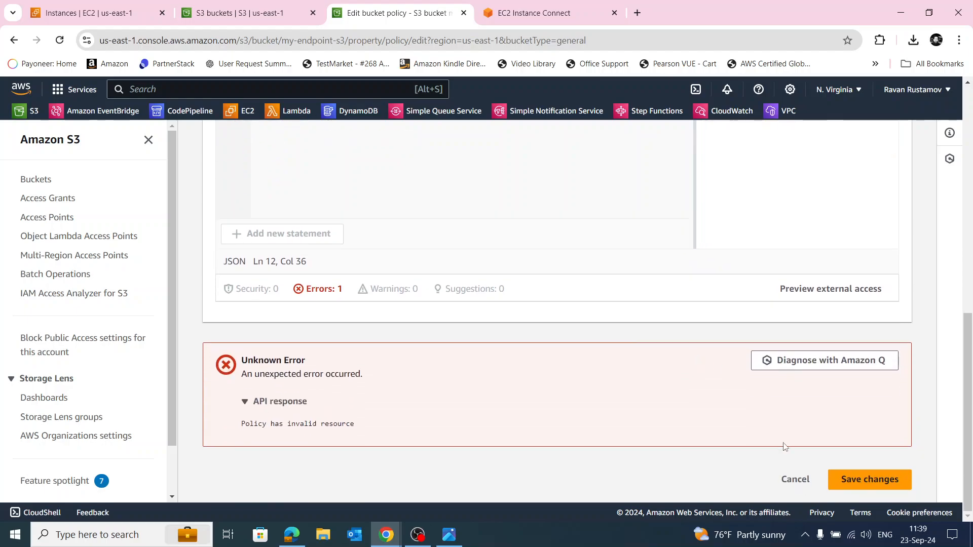
{"action": "left_click", "coordinate": [853, 479]}
{"action": "scroll", "coordinate": [386, 365], "scroll_direction": "up", "scroll_amount": 3}
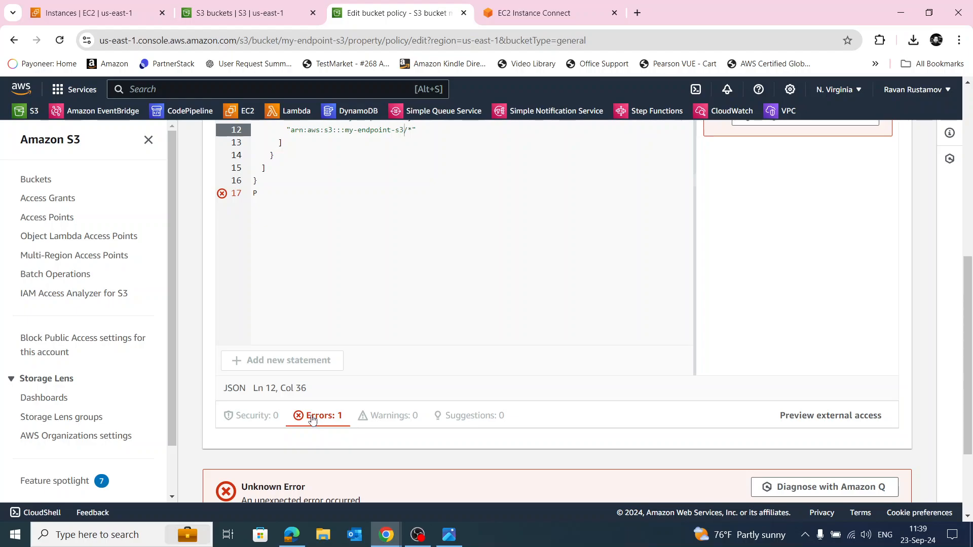
{"action": "key", "text": "ctrl+End"}
{"action": "key", "text": "BackSpace"}
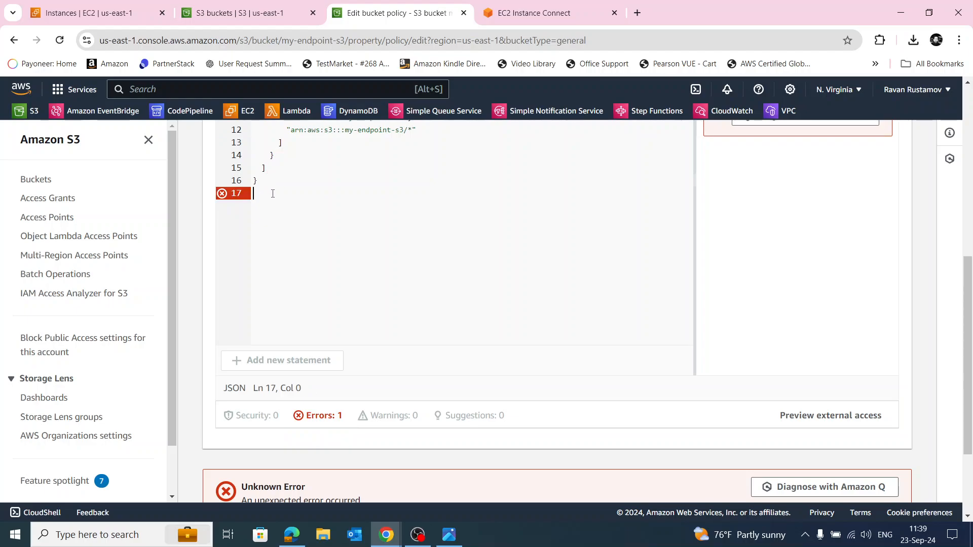
{"action": "scroll", "coordinate": [728, 378], "scroll_direction": "down", "scroll_amount": 3}
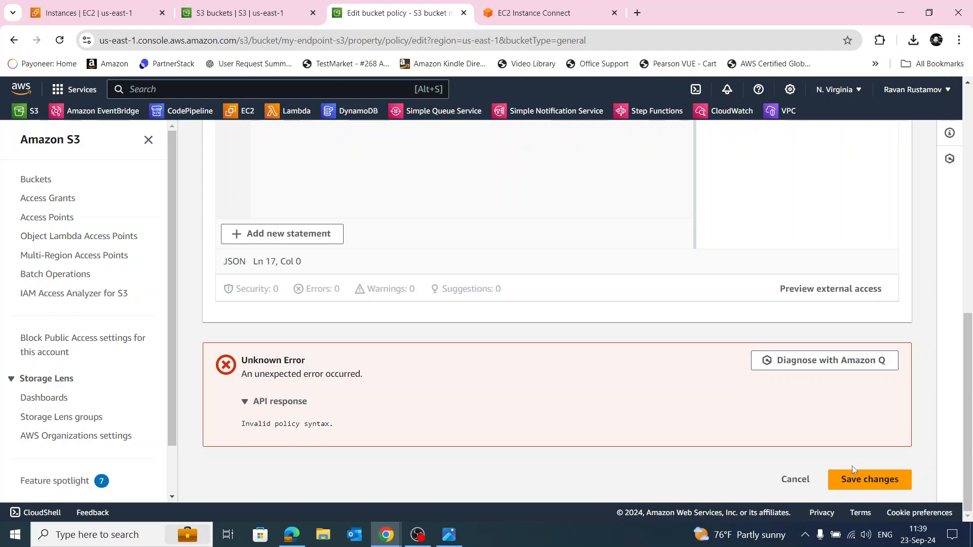
{"action": "left_click", "coordinate": [857, 481]}
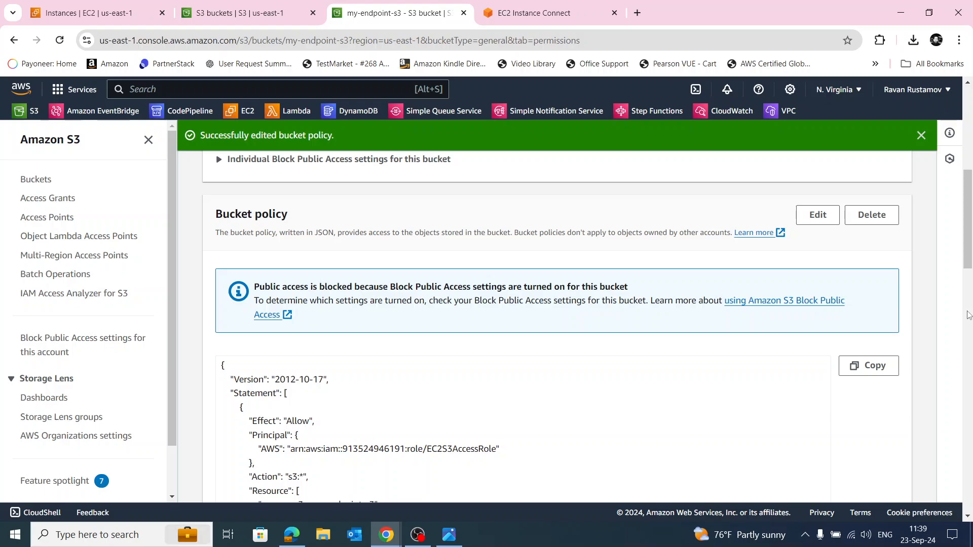
{"action": "scroll", "coordinate": [587, 330], "scroll_direction": "down", "scroll_amount": 5}
{"action": "scroll", "coordinate": [624, 313], "scroll_direction": "down", "scroll_amount": 13}
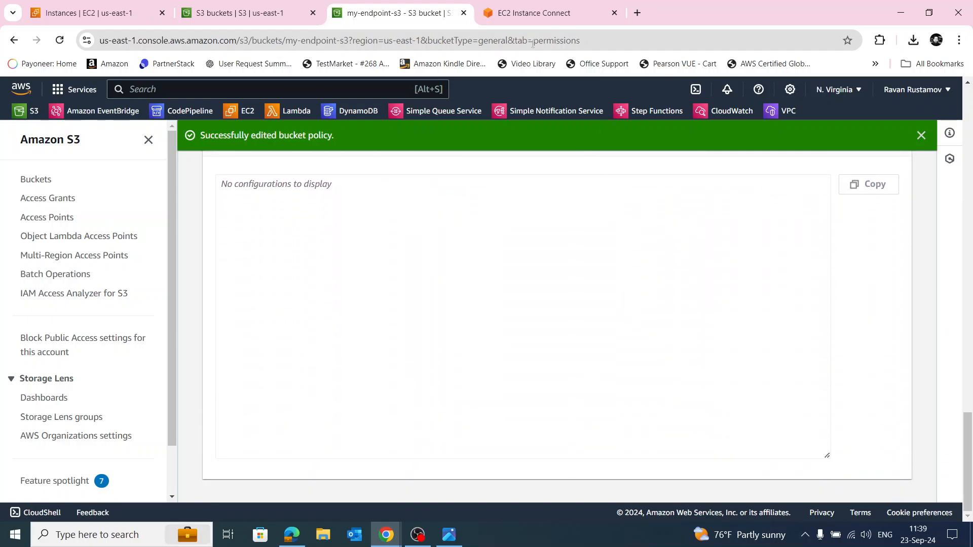
{"action": "left_click", "coordinate": [529, 14]}
{"action": "left_click", "coordinate": [230, 176]}
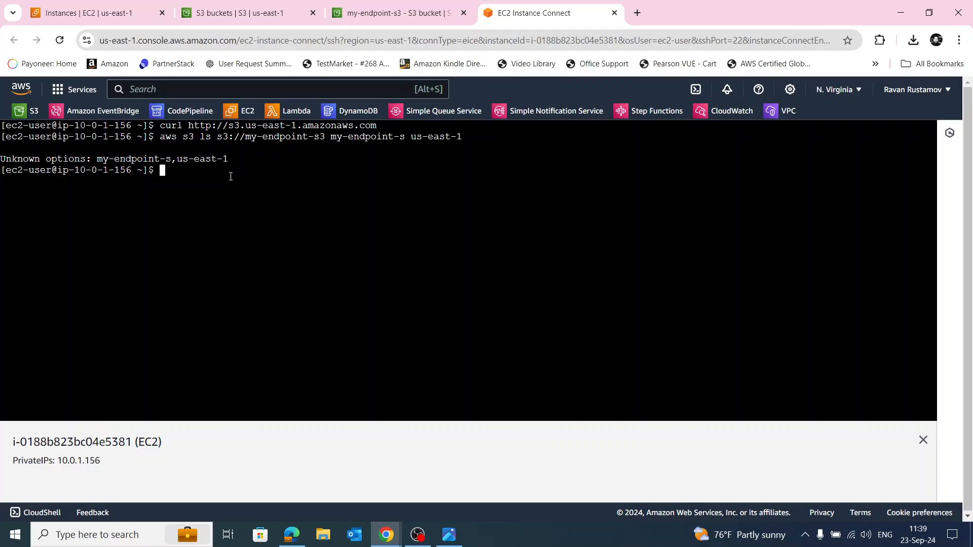
{"action": "key", "text": "Up"}
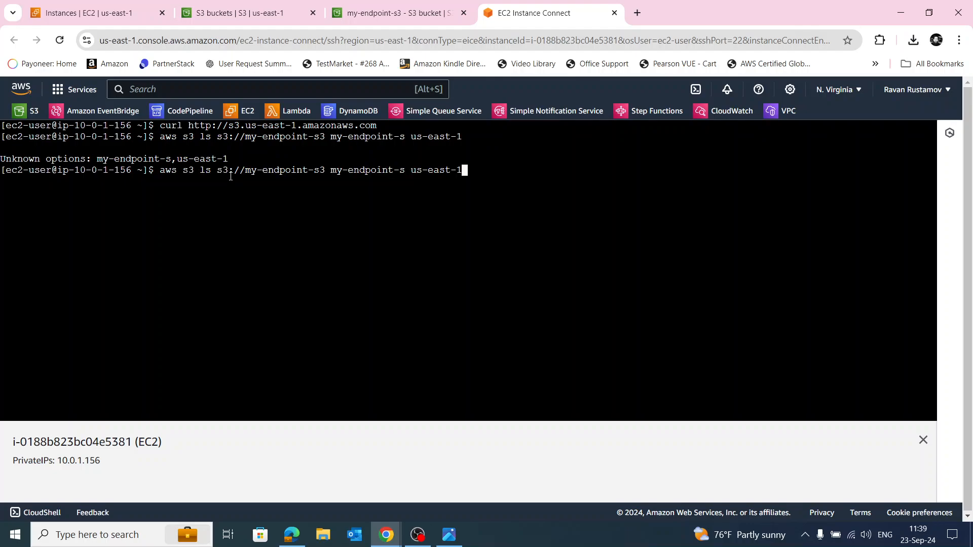
{"action": "key", "text": "Return"}
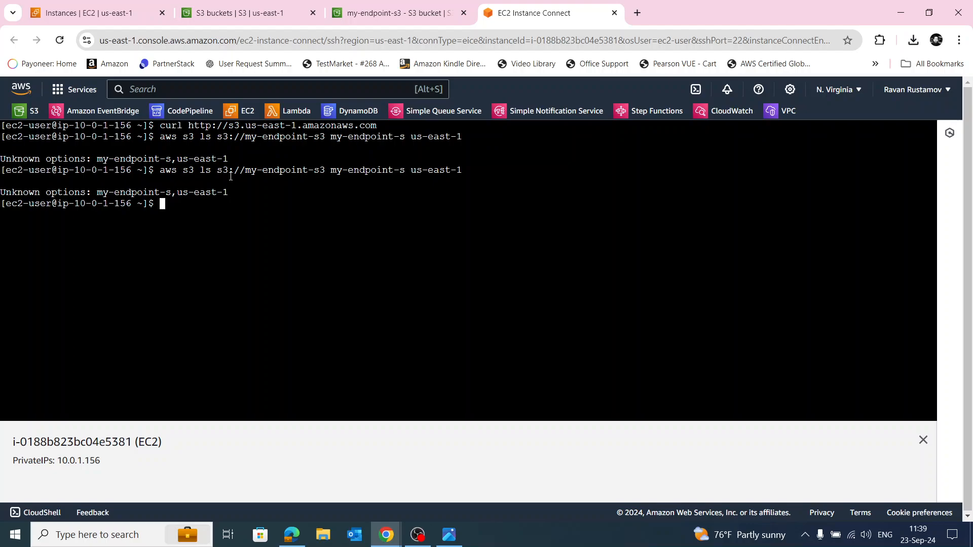
{"action": "key", "text": "Up"}
{"action": "key", "text": "Up"}
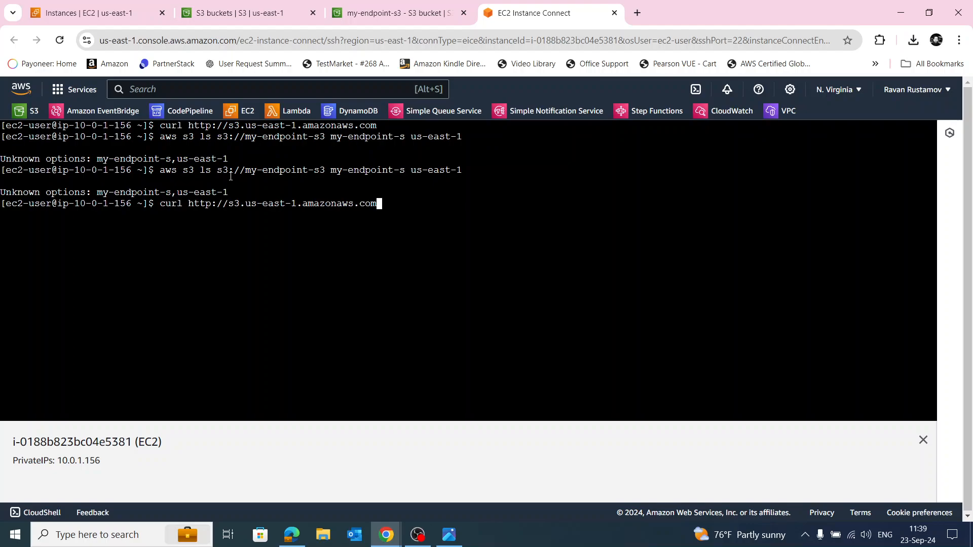
{"action": "key", "text": "Return"}
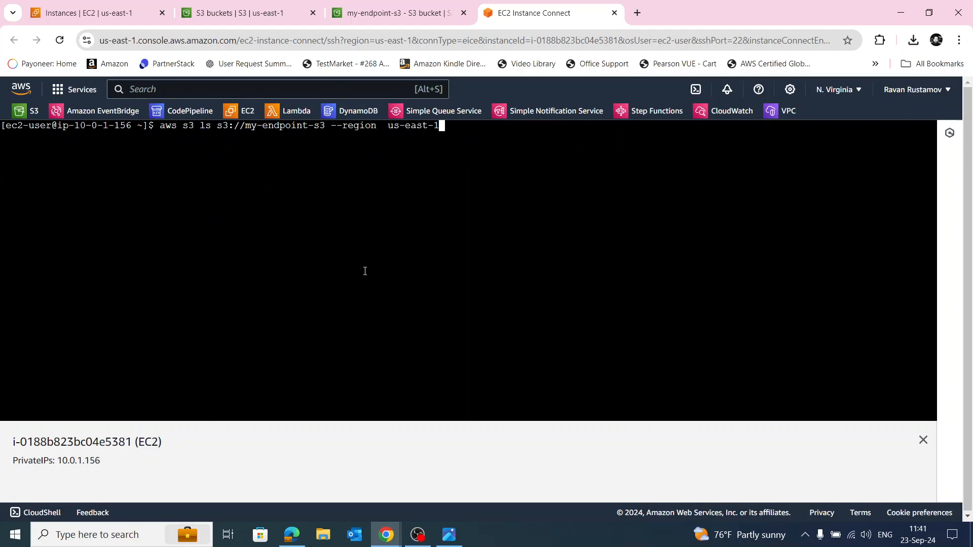
List the bucket's contents from the instance with aws s3 ls s3://my-endpoint-s3 --region us-east-1.
{"action": "type", "text": "P"}
{"action": "key", "text": "BackSpace"}
{"action": "key", "text": "Return"}
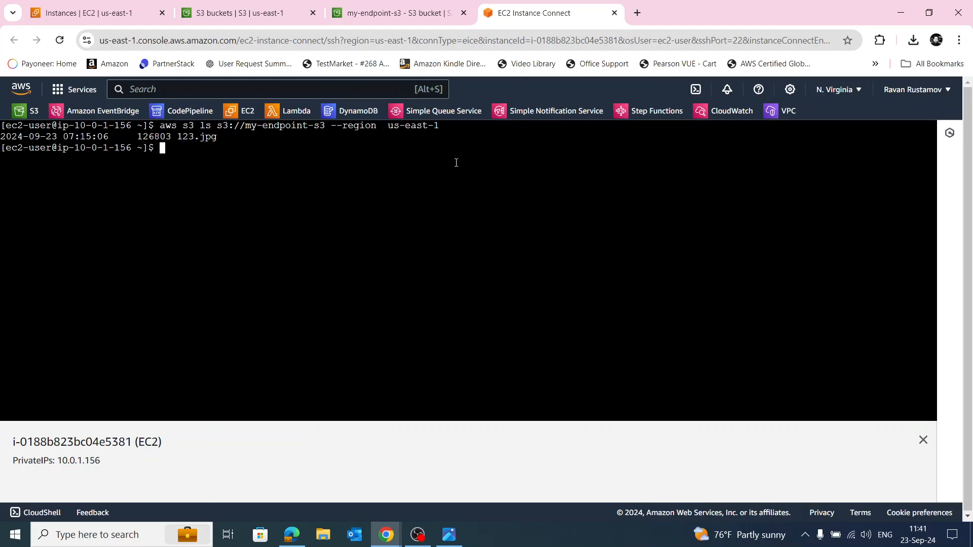